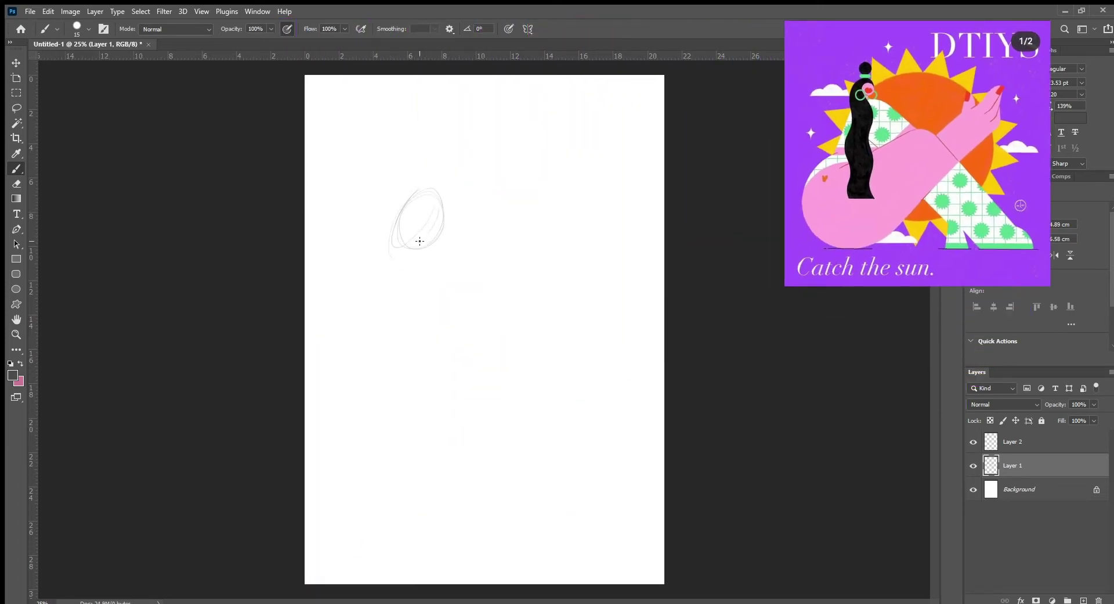
Sketch rough construction lines for the seated figure's back, hips and bent legs on Layer 1.
{"action": "mouse_move", "coordinate": [426, 269]}
{"action": "left_mouse_down"}
{"action": "mouse_move", "coordinate": [453, 249]}
{"action": "mouse_move", "coordinate": [497, 263]}
{"action": "mouse_move", "coordinate": [442, 249]}
{"action": "mouse_move", "coordinate": [412, 320]}
{"action": "mouse_move", "coordinate": [481, 270]}
{"action": "mouse_move", "coordinate": [535, 311]}
{"action": "left_mouse_up"}
{"action": "mouse_move", "coordinate": [500, 249]}
{"action": "left_mouse_down"}
{"action": "mouse_move", "coordinate": [540, 308]}
{"action": "mouse_move", "coordinate": [580, 319]}
{"action": "left_mouse_up"}
{"action": "scroll", "coordinate": [511, 278], "scroll_direction": "up", "scroll_amount": 1}
{"action": "left_click_drag", "start_coordinate": [394, 247], "coordinate": [422, 185]}
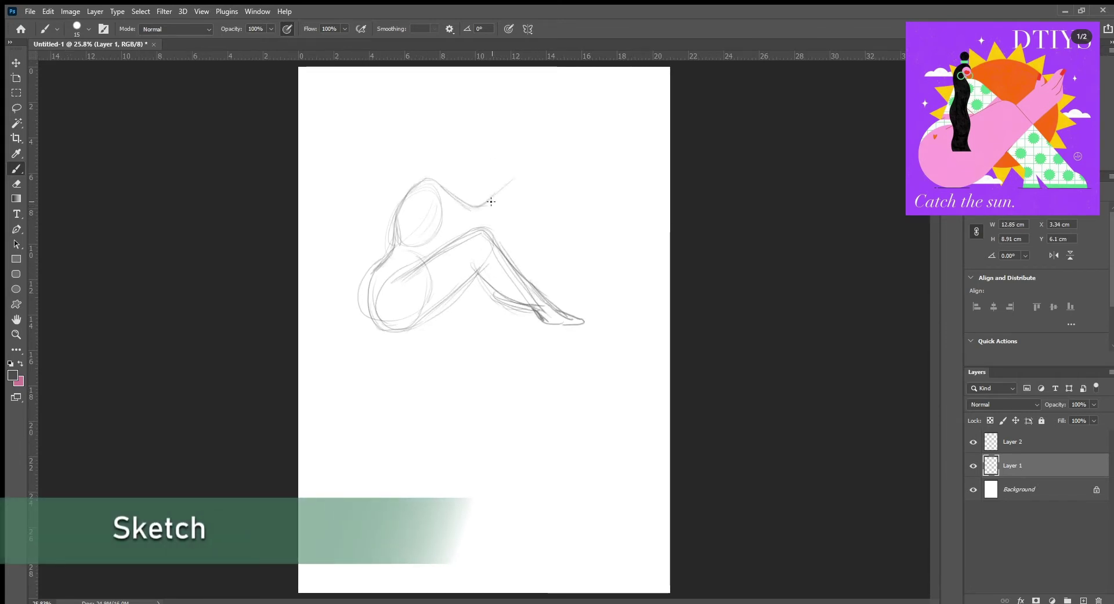
Sketch the figure's raised arm extending from the shoulder up to a rough hand shape.
{"action": "mouse_move", "coordinate": [491, 202]}
{"action": "left_mouse_down"}
{"action": "mouse_move", "coordinate": [515, 198]}
{"action": "mouse_move", "coordinate": [523, 174]}
{"action": "left_mouse_up"}
{"action": "mouse_move", "coordinate": [490, 223]}
{"action": "left_mouse_down"}
{"action": "mouse_move", "coordinate": [537, 134]}
{"action": "mouse_move", "coordinate": [543, 175]}
{"action": "left_mouse_up"}
{"action": "left_click_drag", "start_coordinate": [424, 214], "coordinate": [473, 238]}
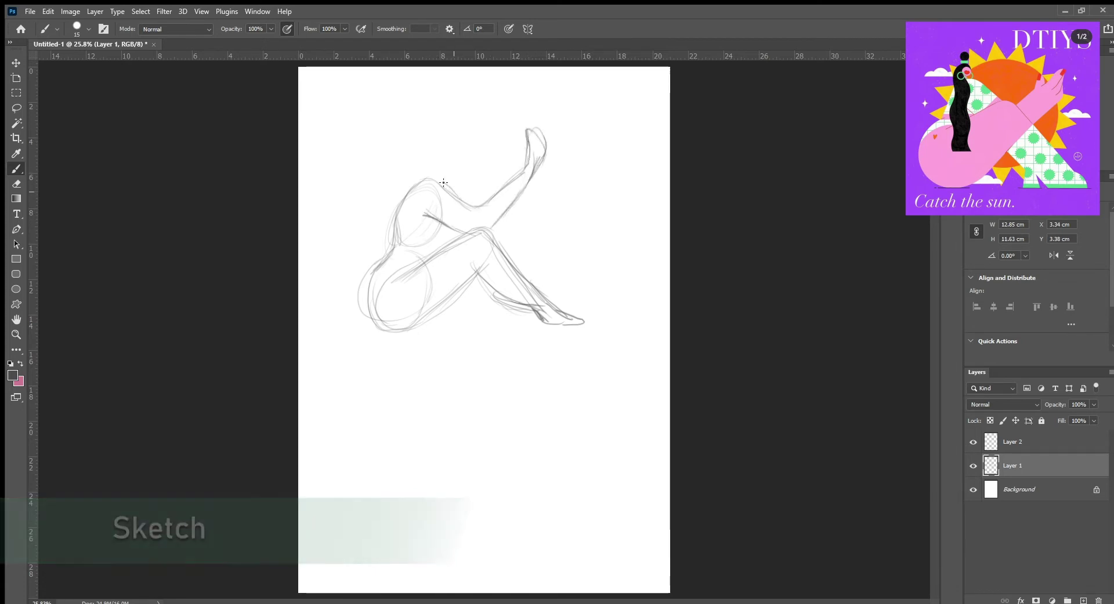
Strengthen the sketch outlines of the torso, thigh, lower leg, foot and raised forearm.
{"action": "mouse_move", "coordinate": [443, 183]}
{"action": "left_mouse_down"}
{"action": "mouse_move", "coordinate": [400, 233]}
{"action": "mouse_move", "coordinate": [374, 293]}
{"action": "mouse_move", "coordinate": [398, 229]}
{"action": "mouse_move", "coordinate": [406, 325]}
{"action": "mouse_move", "coordinate": [468, 279]}
{"action": "left_mouse_up"}
{"action": "mouse_move", "coordinate": [392, 281]}
{"action": "left_mouse_down"}
{"action": "mouse_move", "coordinate": [531, 287]}
{"action": "mouse_move", "coordinate": [555, 304]}
{"action": "left_mouse_up"}
{"action": "mouse_move", "coordinate": [473, 268]}
{"action": "left_mouse_down"}
{"action": "mouse_move", "coordinate": [538, 315]}
{"action": "mouse_move", "coordinate": [586, 323]}
{"action": "left_mouse_up"}
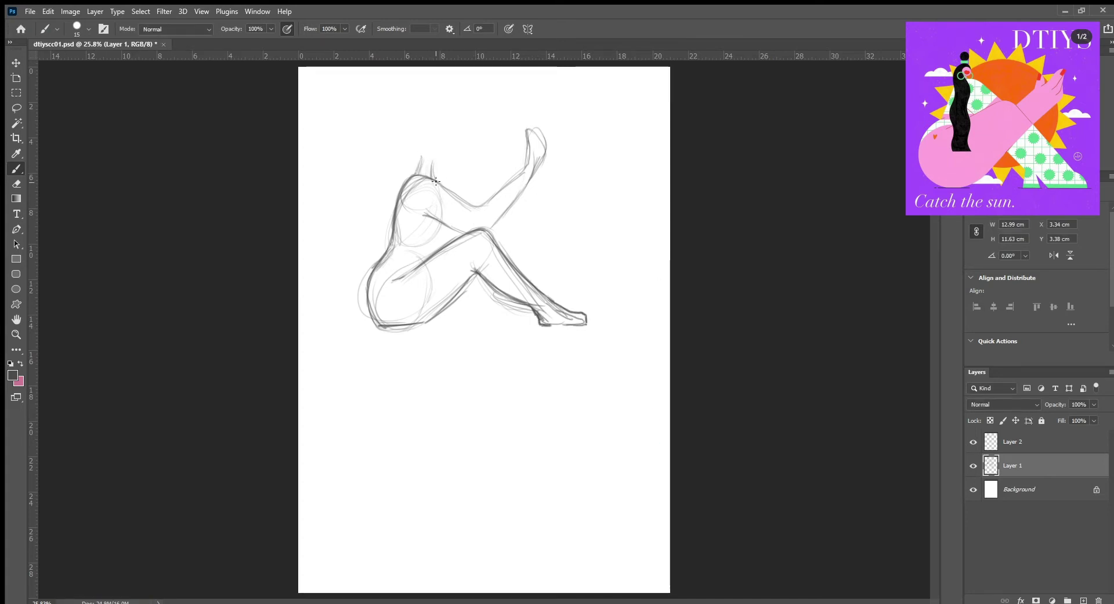
{"action": "left_click_drag", "start_coordinate": [528, 165], "coordinate": [493, 198]}
{"action": "left_click_drag", "start_coordinate": [533, 178], "coordinate": [496, 222]}
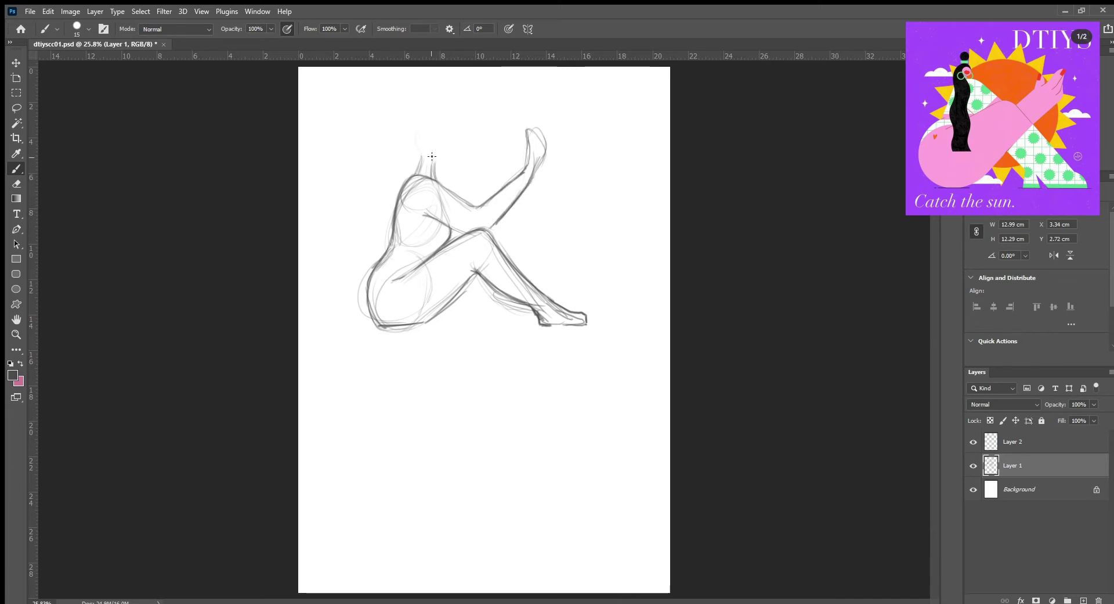
Sketch the neck and oval head, select the head with the Lasso, adjust its placement and deselect.
{"action": "mouse_move", "coordinate": [429, 140]}
{"action": "left_mouse_down"}
{"action": "mouse_move", "coordinate": [444, 137]}
{"action": "mouse_move", "coordinate": [447, 82]}
{"action": "mouse_move", "coordinate": [441, 168]}
{"action": "left_mouse_up"}
{"action": "key", "text": "l"}
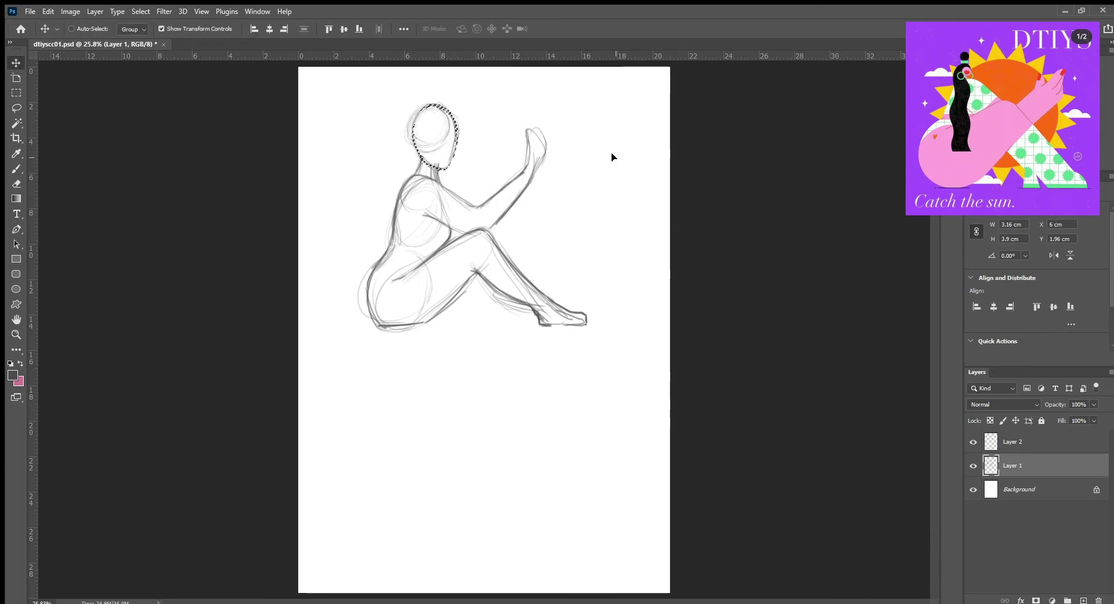
{"action": "key", "text": "v"}
{"action": "key", "text": "ctrl+d"}
Sketch the face outline with guide marks for the eyes and nose, and erase stray lines around the head.
{"action": "key", "text": "b"}
{"action": "left_click_drag", "start_coordinate": [455, 130], "coordinate": [444, 169]}
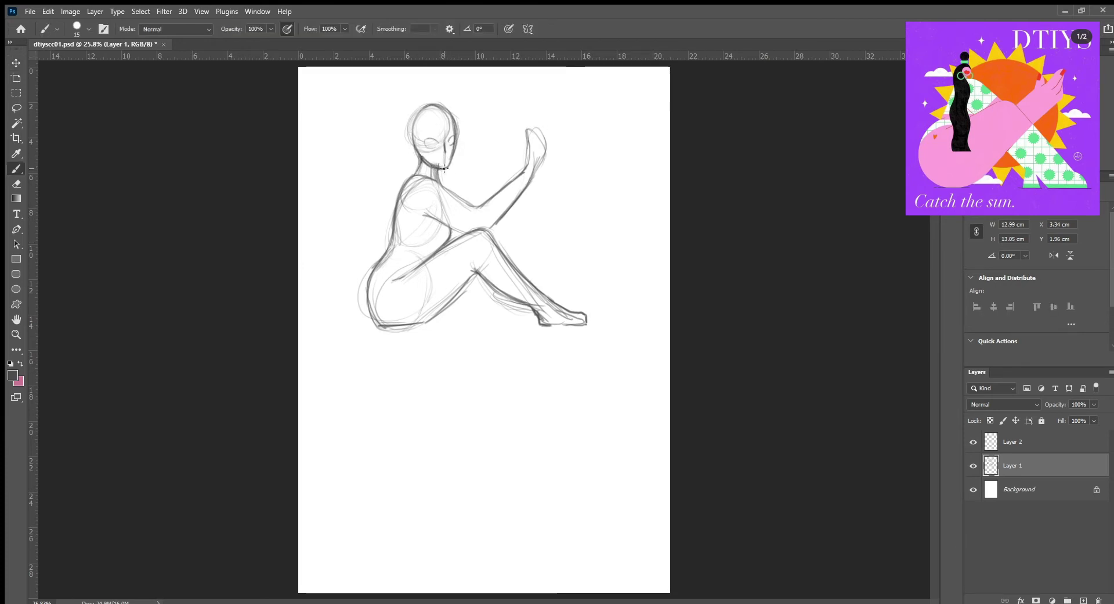
{"action": "key", "text": "e"}
{"action": "mouse_move", "coordinate": [449, 105]}
{"action": "left_mouse_down"}
{"action": "mouse_move", "coordinate": [415, 107]}
{"action": "mouse_move", "coordinate": [413, 120]}
{"action": "left_mouse_up"}
{"action": "key", "text": "b"}
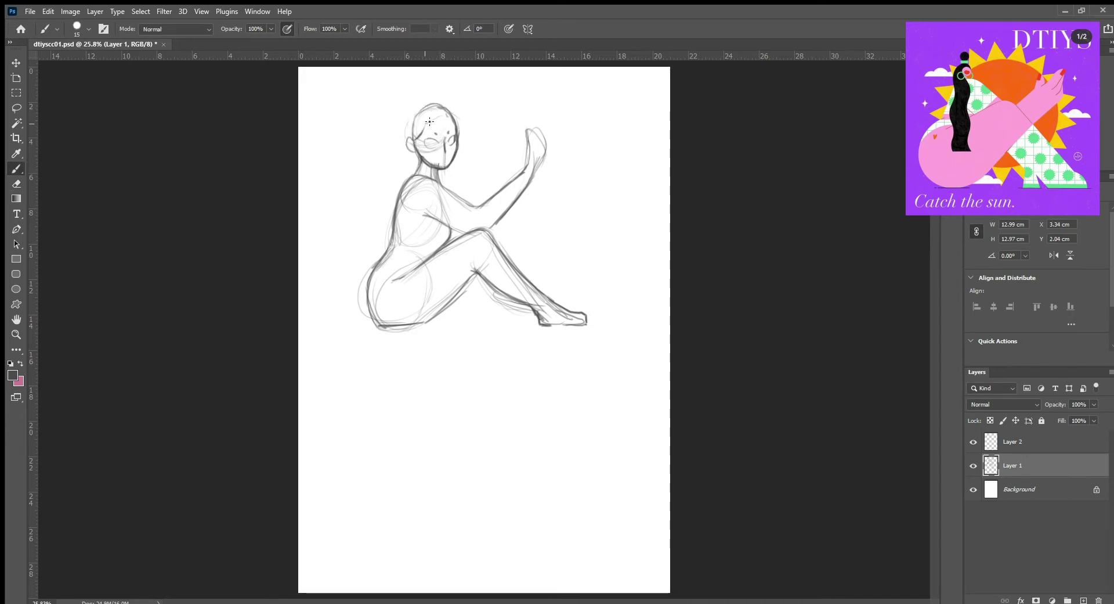
Sketch the hair with a top bun, a hairline around the face and a long section falling down the back.
{"action": "mouse_move", "coordinate": [453, 117]}
{"action": "left_mouse_down"}
{"action": "mouse_move", "coordinate": [409, 131]}
{"action": "mouse_move", "coordinate": [443, 102]}
{"action": "mouse_move", "coordinate": [457, 115]}
{"action": "mouse_move", "coordinate": [425, 104]}
{"action": "mouse_move", "coordinate": [410, 143]}
{"action": "mouse_move", "coordinate": [433, 114]}
{"action": "mouse_move", "coordinate": [414, 153]}
{"action": "mouse_move", "coordinate": [437, 91]}
{"action": "mouse_move", "coordinate": [409, 103]}
{"action": "mouse_move", "coordinate": [438, 85]}
{"action": "mouse_move", "coordinate": [416, 109]}
{"action": "mouse_move", "coordinate": [420, 137]}
{"action": "mouse_move", "coordinate": [404, 132]}
{"action": "mouse_move", "coordinate": [402, 160]}
{"action": "left_mouse_up"}
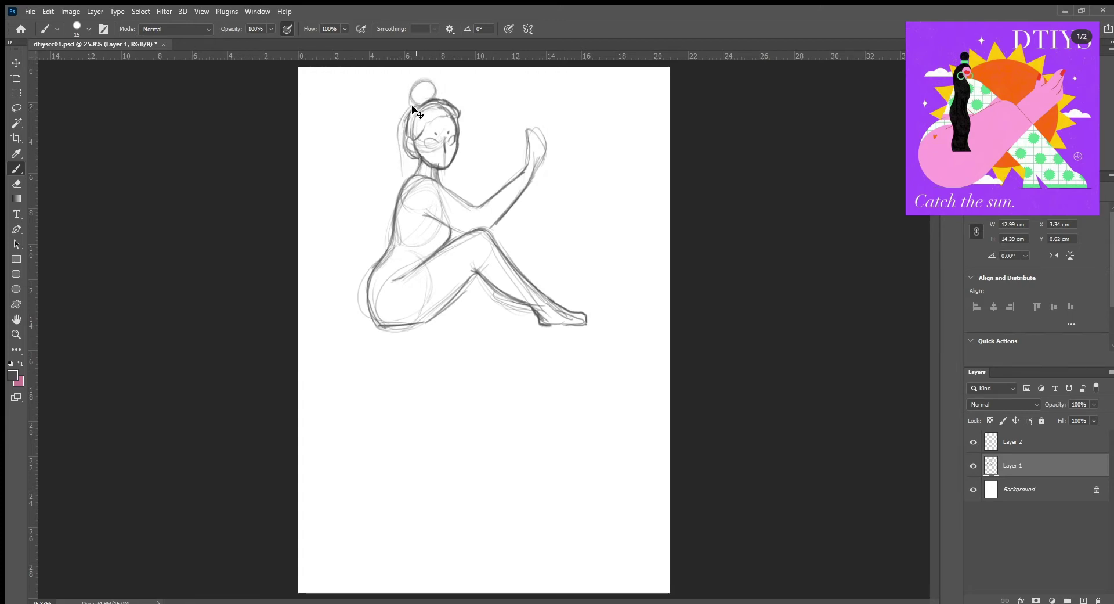
{"action": "left_click_drag", "start_coordinate": [397, 106], "coordinate": [403, 161]}
{"action": "key", "text": "e"}
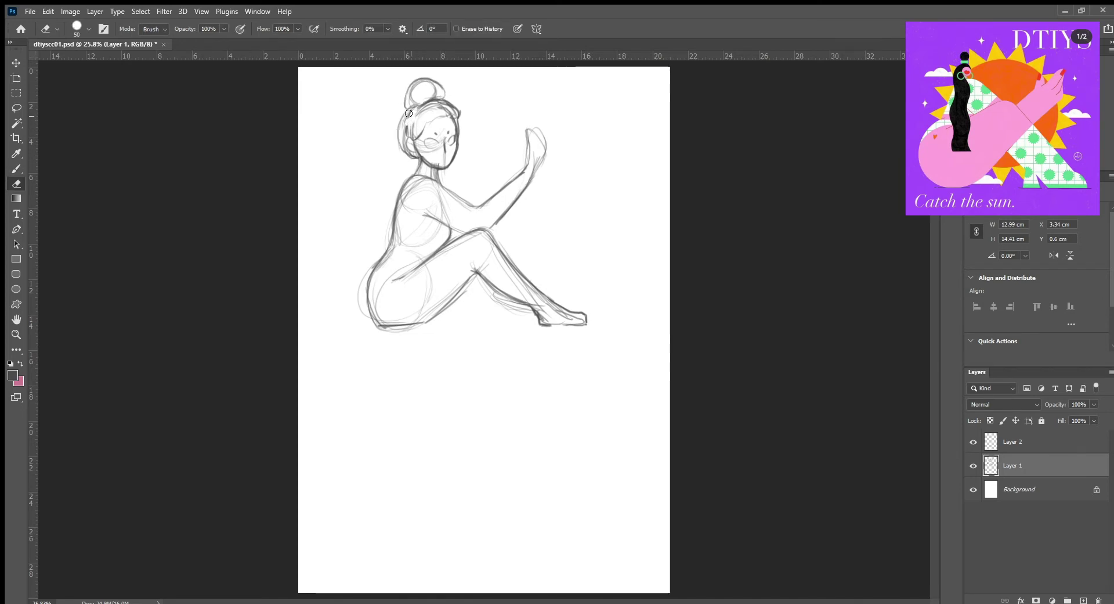
{"action": "key", "text": "b"}
{"action": "mouse_move", "coordinate": [456, 115]}
{"action": "left_mouse_down"}
{"action": "mouse_move", "coordinate": [429, 103]}
{"action": "mouse_move", "coordinate": [386, 200]}
{"action": "left_mouse_up"}
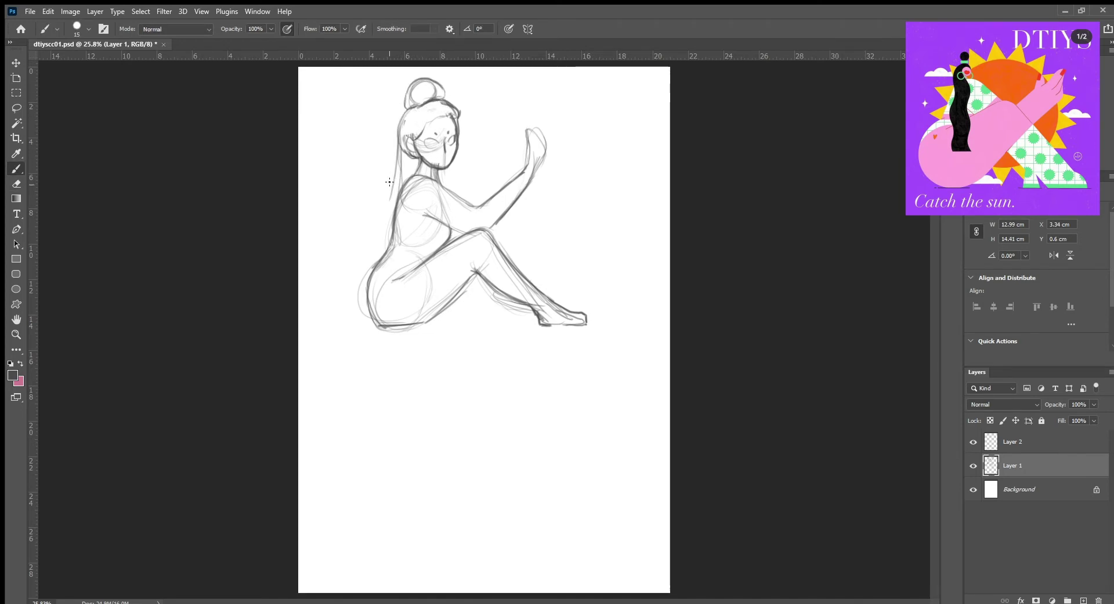
{"action": "left_click_drag", "start_coordinate": [402, 132], "coordinate": [380, 238]}
{"action": "mouse_move", "coordinate": [419, 155]}
{"action": "left_mouse_down"}
{"action": "mouse_move", "coordinate": [431, 181]}
{"action": "mouse_move", "coordinate": [435, 172]}
{"action": "left_mouse_up"}
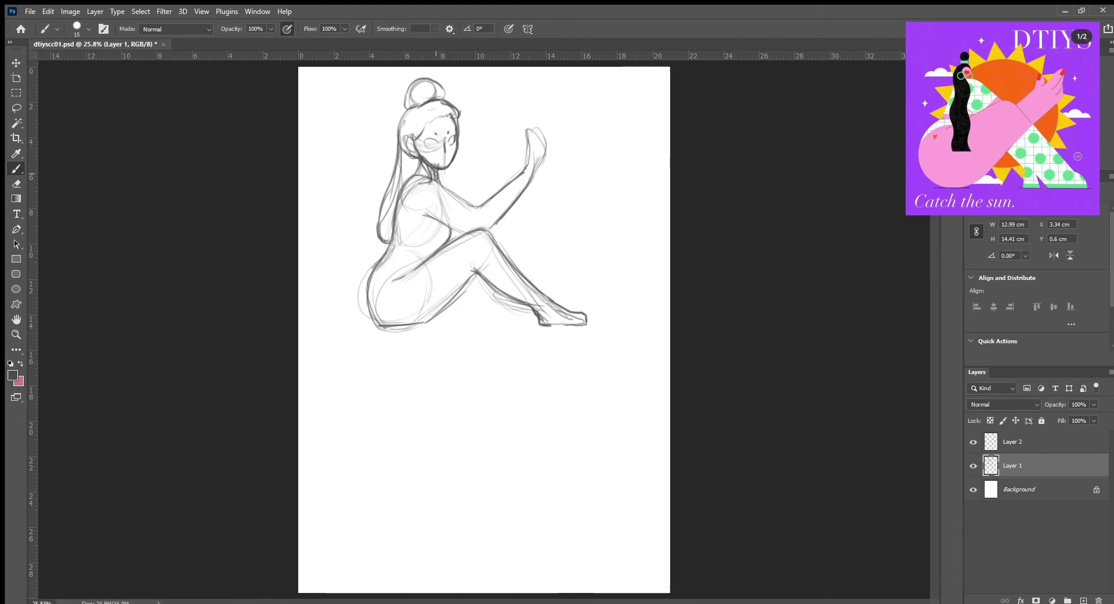
{"action": "left_click_drag", "start_coordinate": [381, 238], "coordinate": [407, 112]}
Erase overlapping lines around the neck and shoulder, and sketch the hair strand on the far side of the face.
{"action": "key", "text": "e"}
{"action": "mouse_move", "coordinate": [400, 177]}
{"action": "left_mouse_down"}
{"action": "mouse_move", "coordinate": [419, 163]}
{"action": "mouse_move", "coordinate": [410, 204]}
{"action": "left_mouse_up"}
{"action": "key", "text": "b"}
{"action": "mouse_move", "coordinate": [432, 154]}
{"action": "left_mouse_down"}
{"action": "mouse_move", "coordinate": [426, 176]}
{"action": "mouse_move", "coordinate": [406, 129]}
{"action": "mouse_move", "coordinate": [458, 198]}
{"action": "mouse_move", "coordinate": [453, 111]}
{"action": "left_mouse_up"}
{"action": "key", "text": "e"}
{"action": "key", "text": "b"}
{"action": "key", "text": "e"}
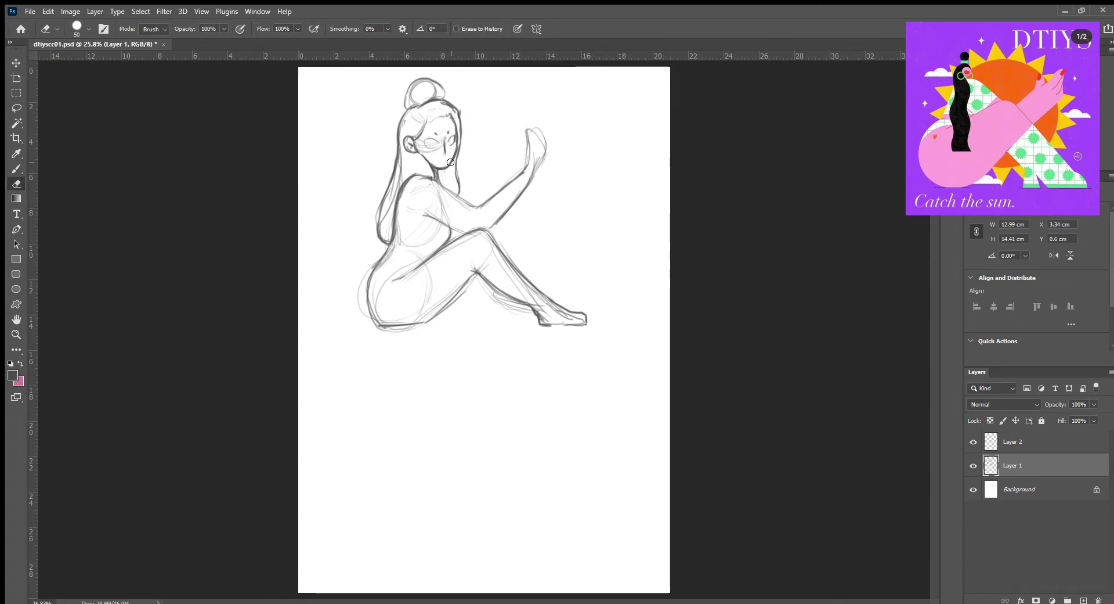
{"action": "key", "text": "b"}
With a brush size of 25, sketch the sleeve hem, shirt hem and shorts on the figure.
{"action": "key", "text": "bracketright"}
{"action": "left_click_drag", "start_coordinate": [467, 202], "coordinate": [455, 226]}
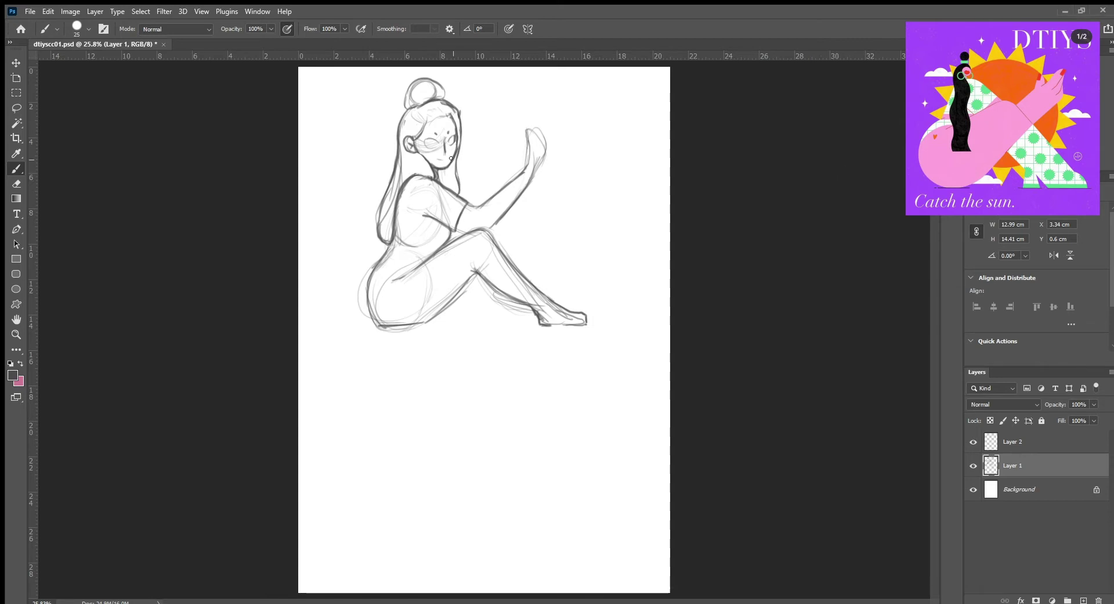
{"action": "mouse_move", "coordinate": [431, 251]}
{"action": "left_mouse_down"}
{"action": "mouse_move", "coordinate": [400, 221]}
{"action": "mouse_move", "coordinate": [432, 217]}
{"action": "mouse_move", "coordinate": [376, 257]}
{"action": "left_mouse_up"}
{"action": "left_click_drag", "start_coordinate": [379, 270], "coordinate": [367, 324]}
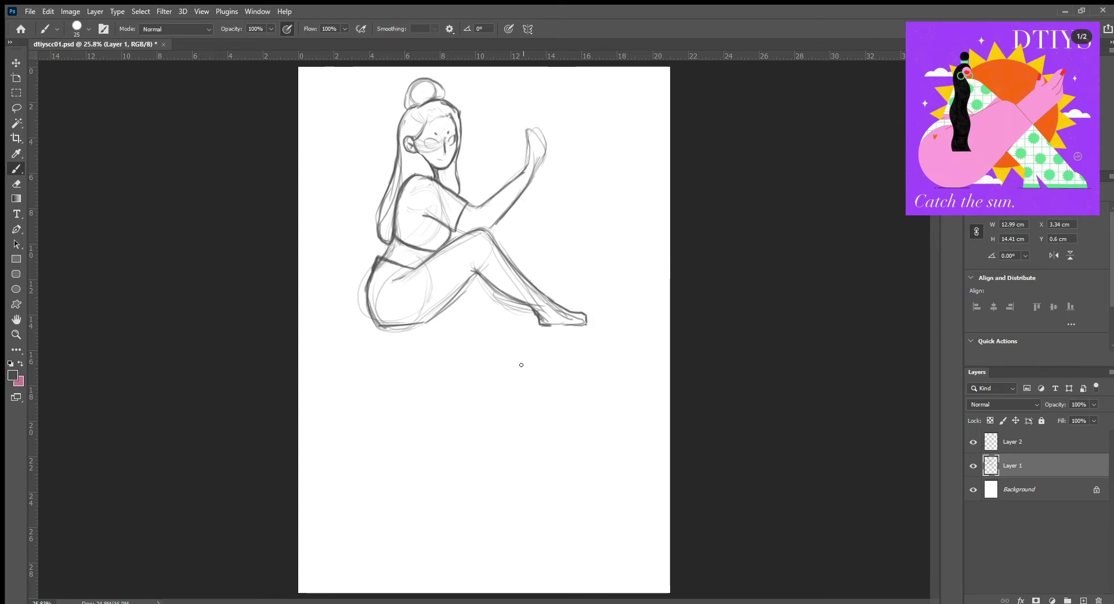
{"action": "left_click_drag", "start_coordinate": [456, 301], "coordinate": [425, 323]}
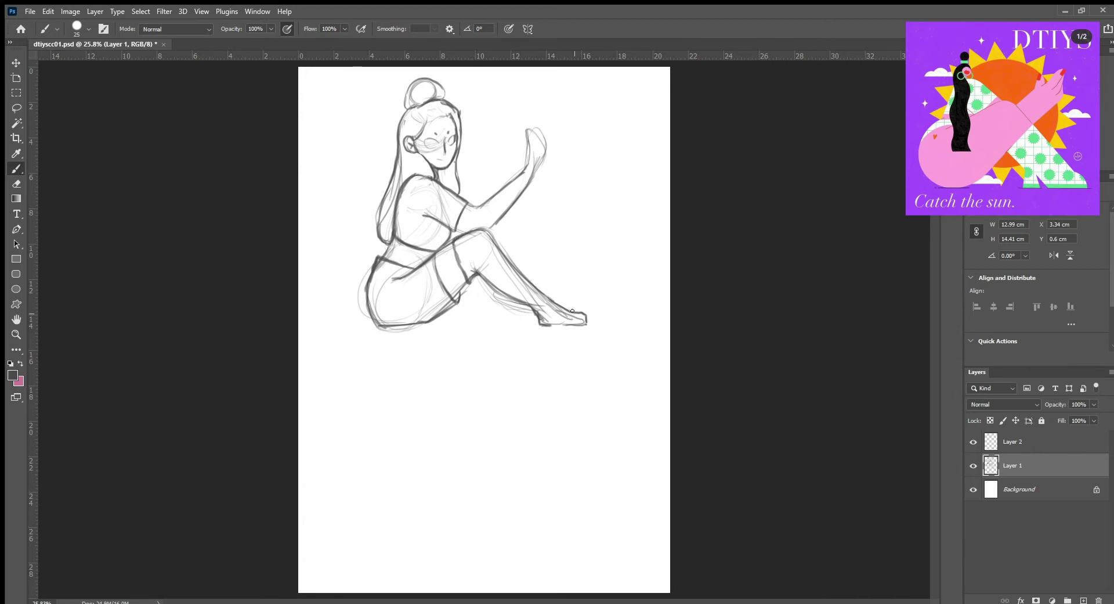
Sketch the far leg behind the bent knee and the far arm running alongside the raised forearm.
{"action": "left_click_drag", "start_coordinate": [509, 222], "coordinate": [590, 319]}
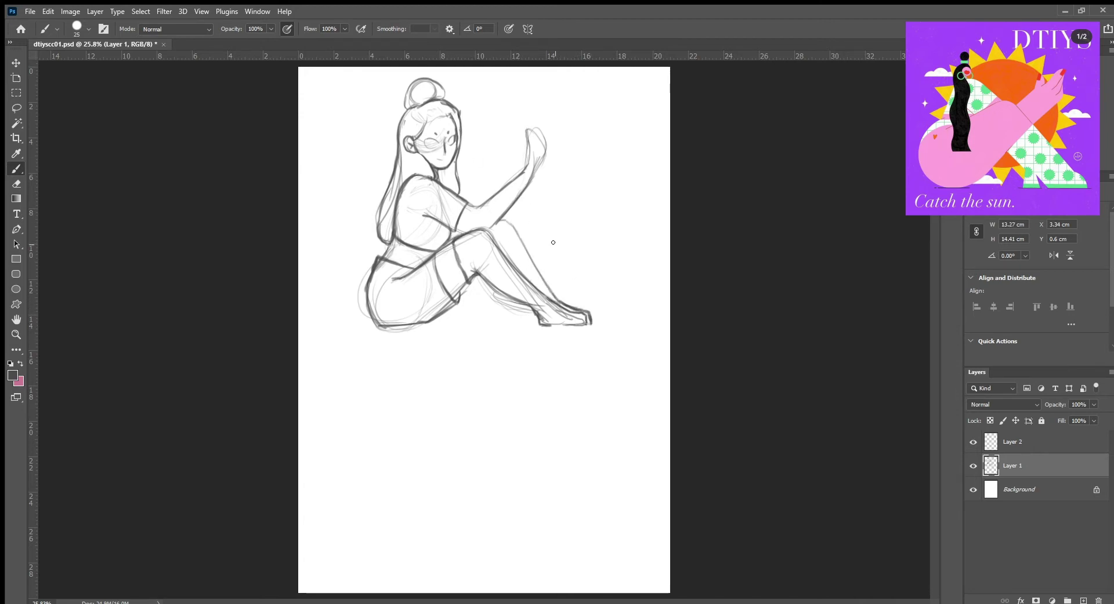
{"action": "left_click_drag", "start_coordinate": [459, 192], "coordinate": [480, 196]}
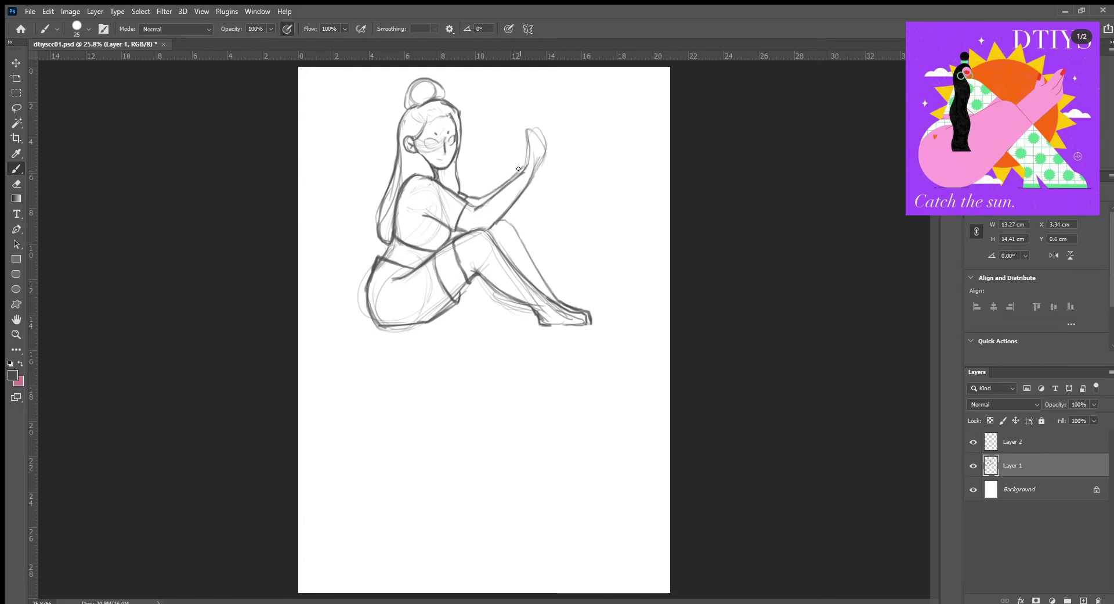
{"action": "mouse_move", "coordinate": [530, 149]}
{"action": "left_mouse_down"}
{"action": "mouse_move", "coordinate": [554, 127]}
{"action": "mouse_move", "coordinate": [527, 134]}
{"action": "mouse_move", "coordinate": [538, 154]}
{"action": "mouse_move", "coordinate": [493, 250]}
{"action": "left_mouse_up"}
Switch to Layer 2 and sketch a large circle about 3.8 cm wide between the face and the raised hand.
{"action": "key", "text": "e"}
{"action": "key", "text": "b"}
{"action": "key", "text": "alt+bracketright"}
{"action": "left_click_drag", "start_coordinate": [504, 212], "coordinate": [523, 272]}
{"action": "left_click_drag", "start_coordinate": [505, 210], "coordinate": [480, 231]}
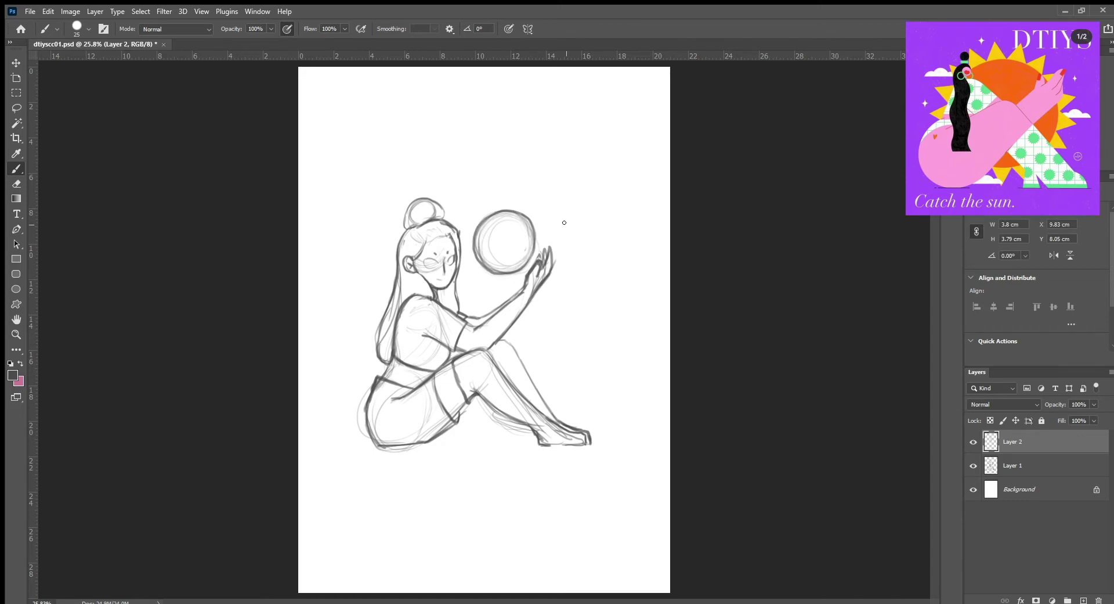
Return to Layer 1 and draw the pupils, eyebrow dots, smiling mouth and round hoop earrings with a size 9 brush.
{"action": "scroll", "coordinate": [411, 250], "scroll_direction": "up", "scroll_amount": 6}
{"action": "key", "text": "bracketleft"}
{"action": "key", "text": "bracketleft"}
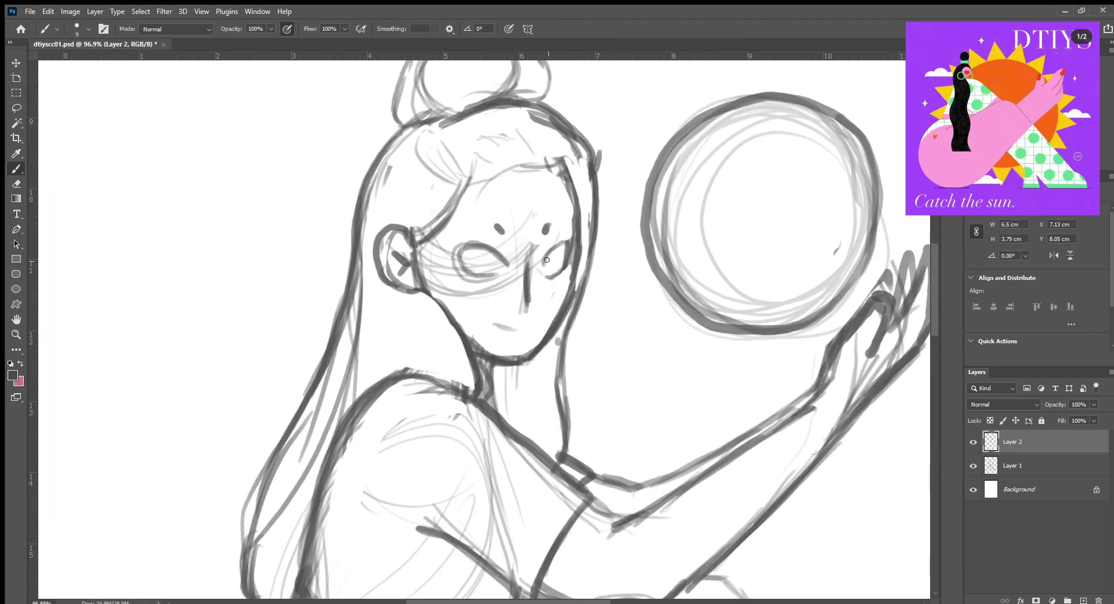
{"action": "scroll", "coordinate": [547, 260], "scroll_direction": "down", "scroll_amount": 2}
{"action": "left_click", "coordinate": [563, 293], "text": "ctrl"}
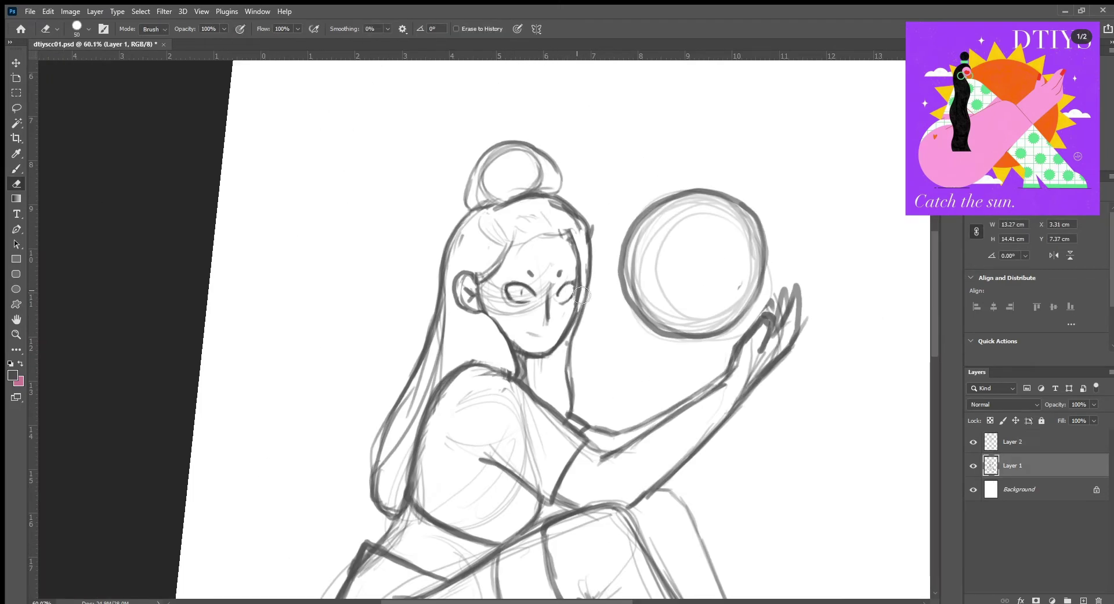
{"action": "left_click_drag", "start_coordinate": [519, 294], "coordinate": [521, 286]}
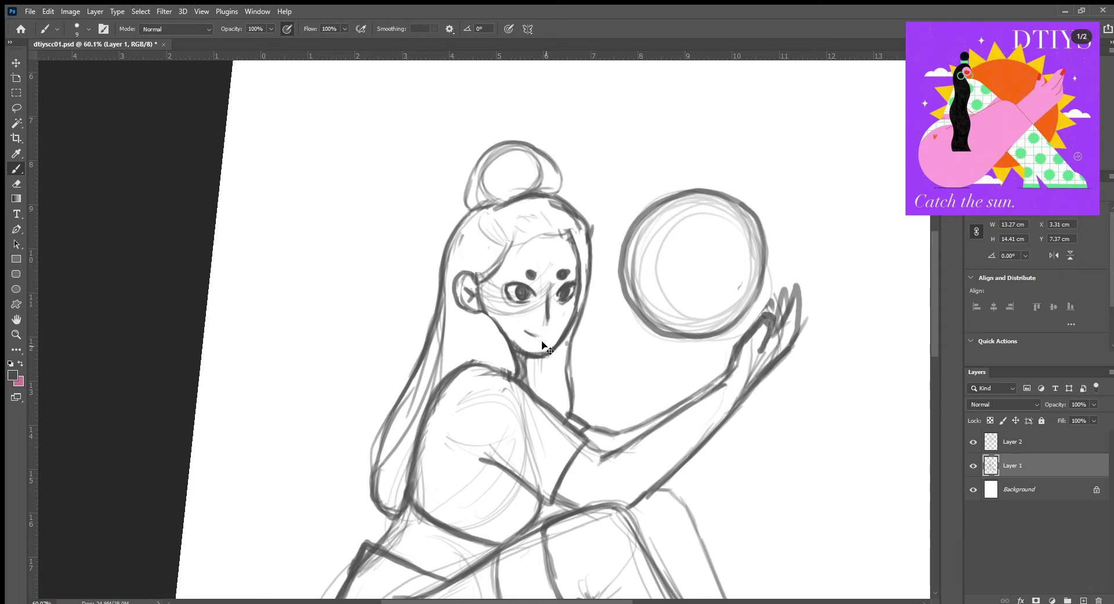
{"action": "mouse_move", "coordinate": [447, 340]}
{"action": "left_mouse_down"}
{"action": "mouse_move", "coordinate": [430, 319]}
{"action": "mouse_move", "coordinate": [484, 307]}
{"action": "left_mouse_up"}
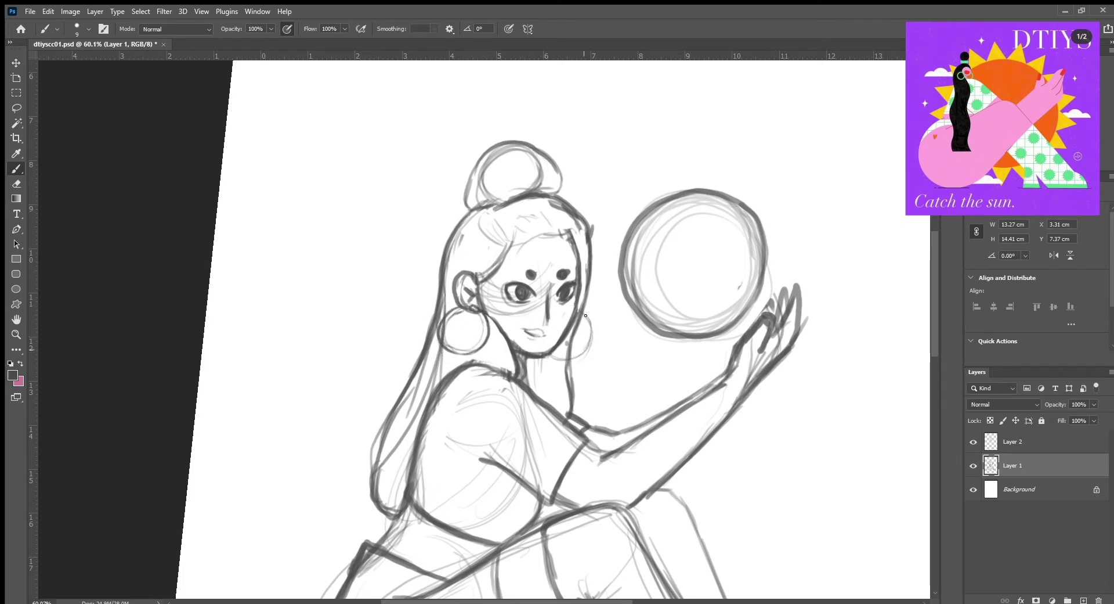
Define the wavy hairline across the forehead and add eyelashes to both eyes.
{"action": "scroll", "coordinate": [566, 305], "scroll_direction": "up", "scroll_amount": 2}
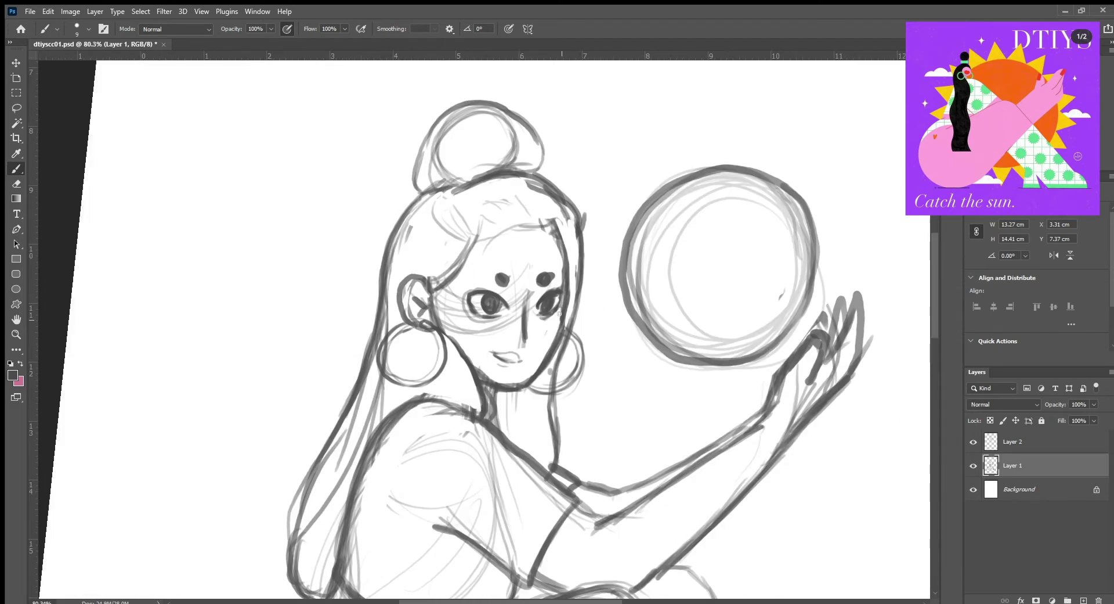
{"action": "mouse_move", "coordinate": [435, 311]}
{"action": "left_mouse_down"}
{"action": "mouse_move", "coordinate": [456, 264]}
{"action": "mouse_move", "coordinate": [499, 235]}
{"action": "mouse_move", "coordinate": [566, 220]}
{"action": "mouse_move", "coordinate": [564, 278]}
{"action": "left_mouse_up"}
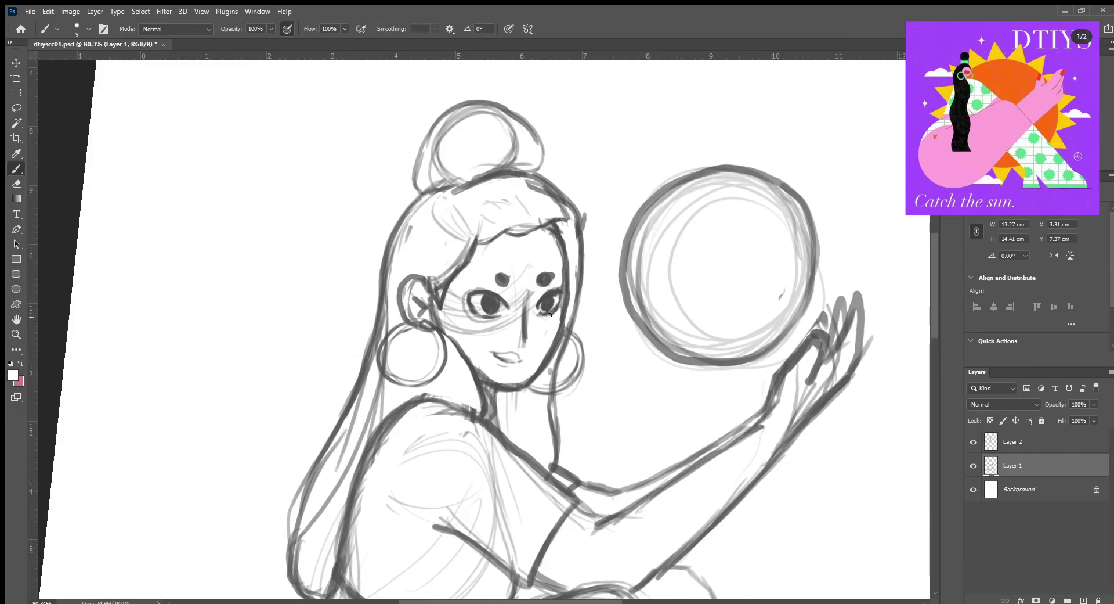
{"action": "left_click", "coordinate": [495, 284], "text": "alt"}
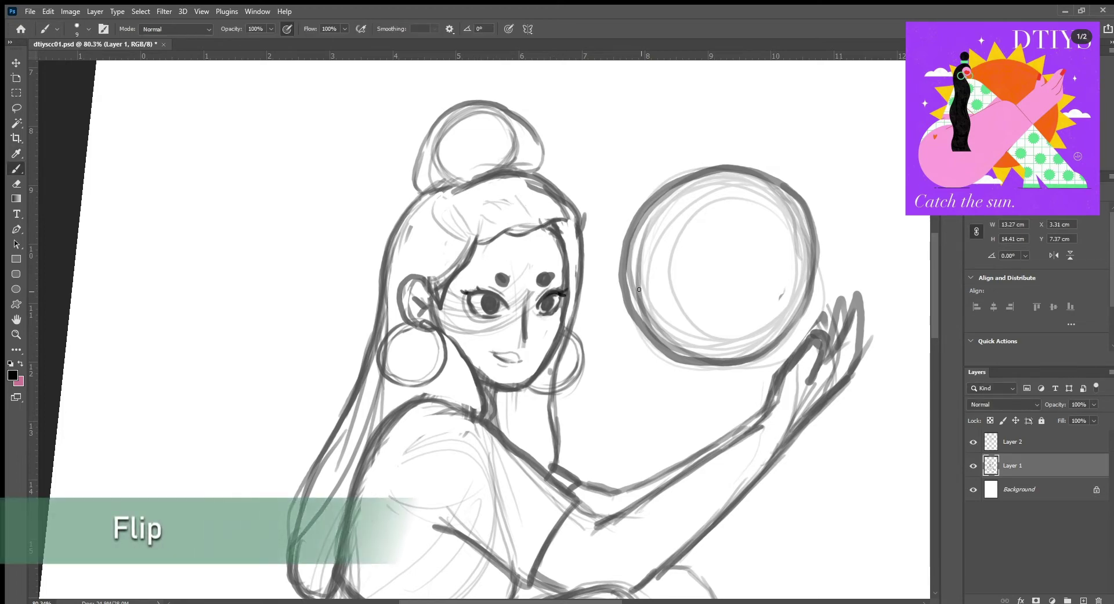
Fit the whole canvas in view, merge the sketch layers and flip the drawing horizontally.
{"action": "key", "text": "ctrl+0"}
{"action": "key", "text": "ctrl+e"}
{"action": "key", "text": "v"}
{"action": "key", "text": "ctrl+shift+h"}
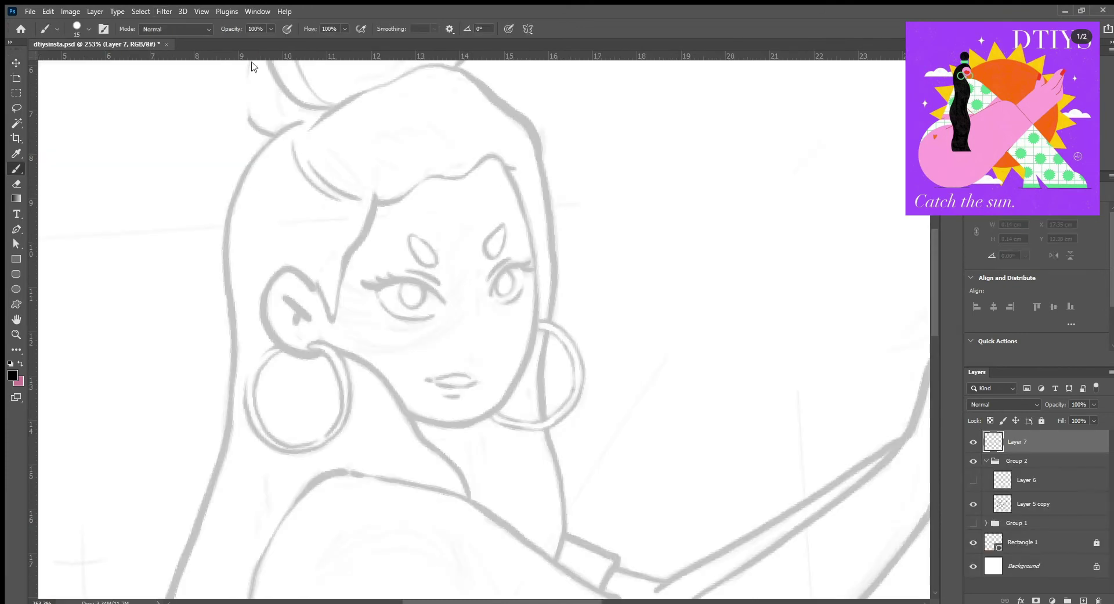
Ink the ear, its inner detail, the hairline and the far side of the face in black on Layer 7.
{"action": "mouse_move", "coordinate": [277, 268]}
{"action": "left_mouse_down"}
{"action": "mouse_move", "coordinate": [314, 292]}
{"action": "mouse_move", "coordinate": [273, 342]}
{"action": "mouse_move", "coordinate": [317, 358]}
{"action": "left_mouse_up"}
{"action": "key", "text": "ctrl+z"}
{"action": "key", "text": "ctrl+z"}
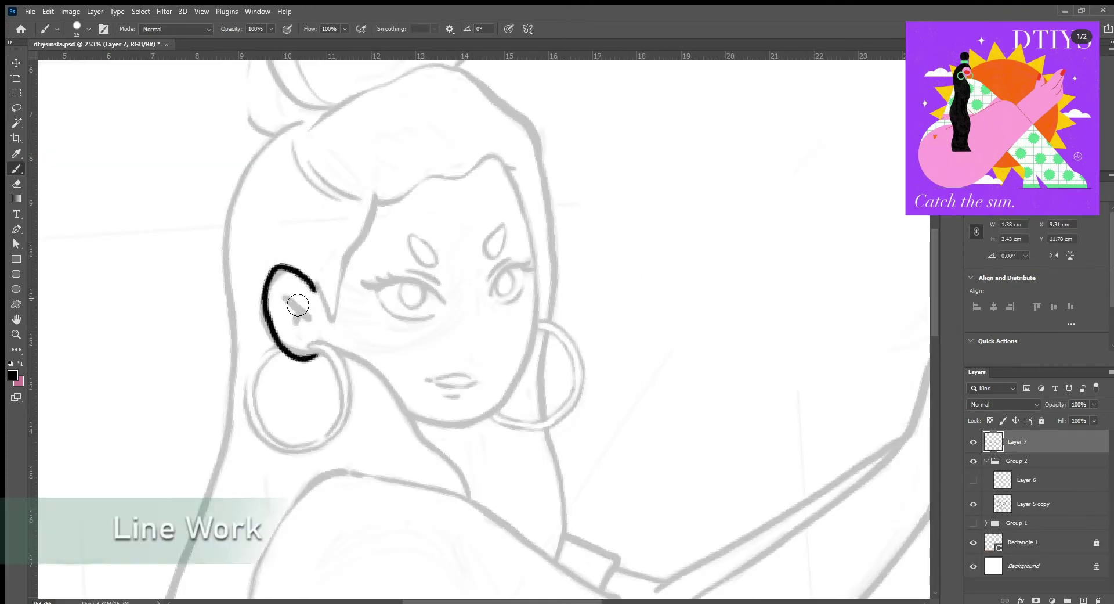
{"action": "mouse_move", "coordinate": [284, 294]}
{"action": "left_mouse_down"}
{"action": "mouse_move", "coordinate": [315, 315]}
{"action": "mouse_move", "coordinate": [387, 213]}
{"action": "mouse_move", "coordinate": [513, 174]}
{"action": "mouse_move", "coordinate": [499, 179]}
{"action": "mouse_move", "coordinate": [518, 191]}
{"action": "mouse_move", "coordinate": [542, 322]}
{"action": "mouse_move", "coordinate": [479, 417]}
{"action": "left_mouse_up"}
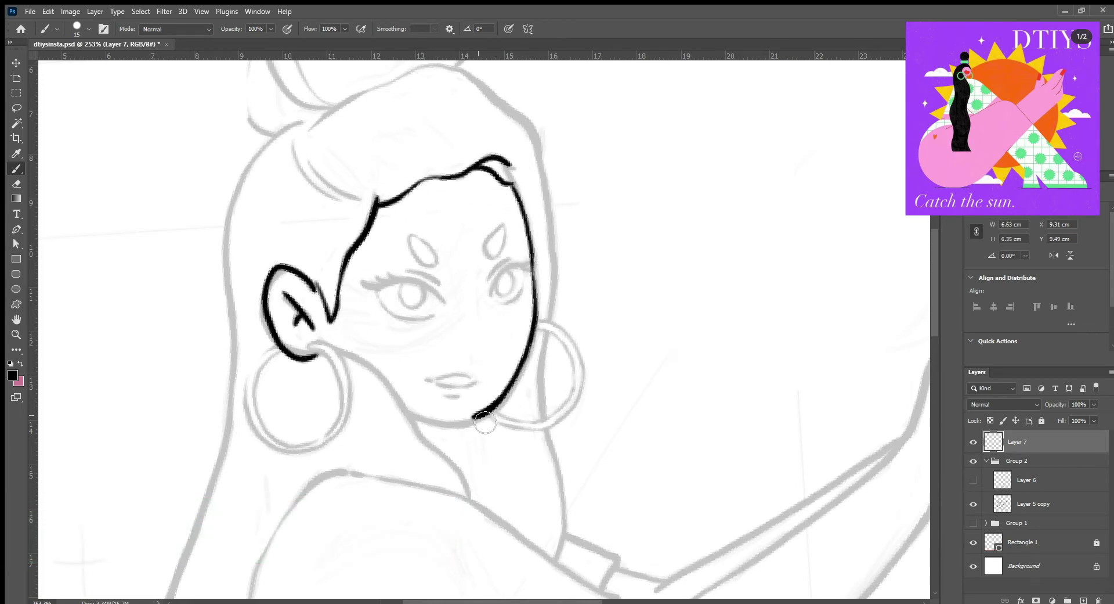
Ink the chin, the jawline up to the ear and the neck lines over the sketch.
{"action": "left_click_drag", "start_coordinate": [397, 397], "coordinate": [471, 428]}
{"action": "key", "text": "ctrl+z"}
{"action": "mouse_move", "coordinate": [400, 402]}
{"action": "left_mouse_down"}
{"action": "mouse_move", "coordinate": [468, 422]}
{"action": "mouse_move", "coordinate": [488, 417]}
{"action": "mouse_move", "coordinate": [457, 466]}
{"action": "left_mouse_up"}
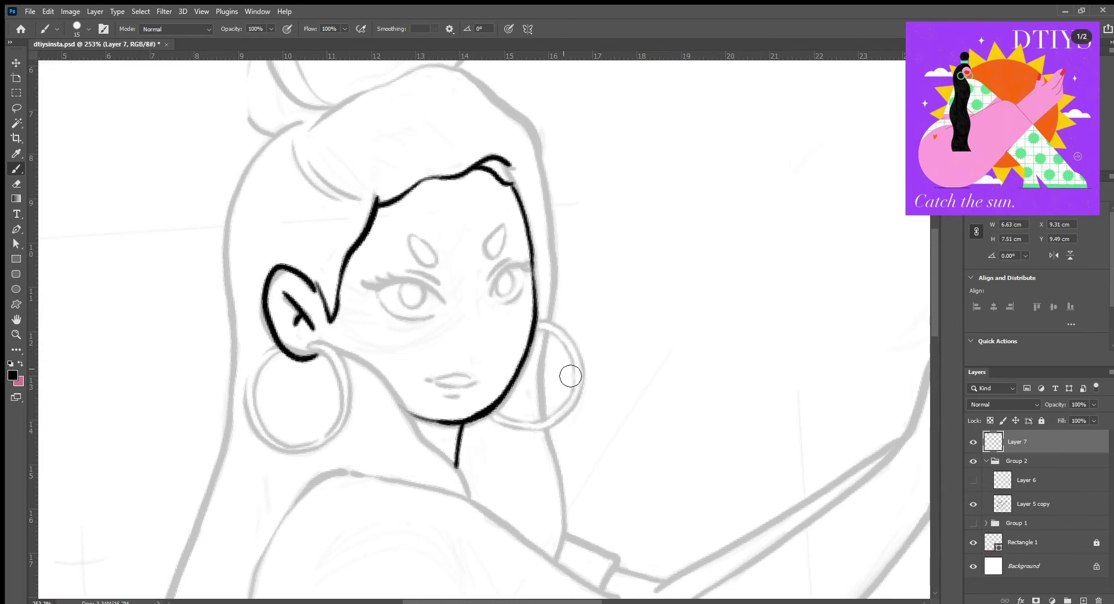
{"action": "scroll", "coordinate": [571, 376], "scroll_direction": "down", "scroll_amount": 2}
{"action": "left_click_drag", "start_coordinate": [443, 368], "coordinate": [497, 418]}
Ink the outer contour of the long hair from the crown behind the ear down the figure's back.
{"action": "scroll", "coordinate": [496, 418], "scroll_direction": "up", "scroll_amount": 2}
{"action": "left_click_drag", "start_coordinate": [600, 126], "coordinate": [566, 349]}
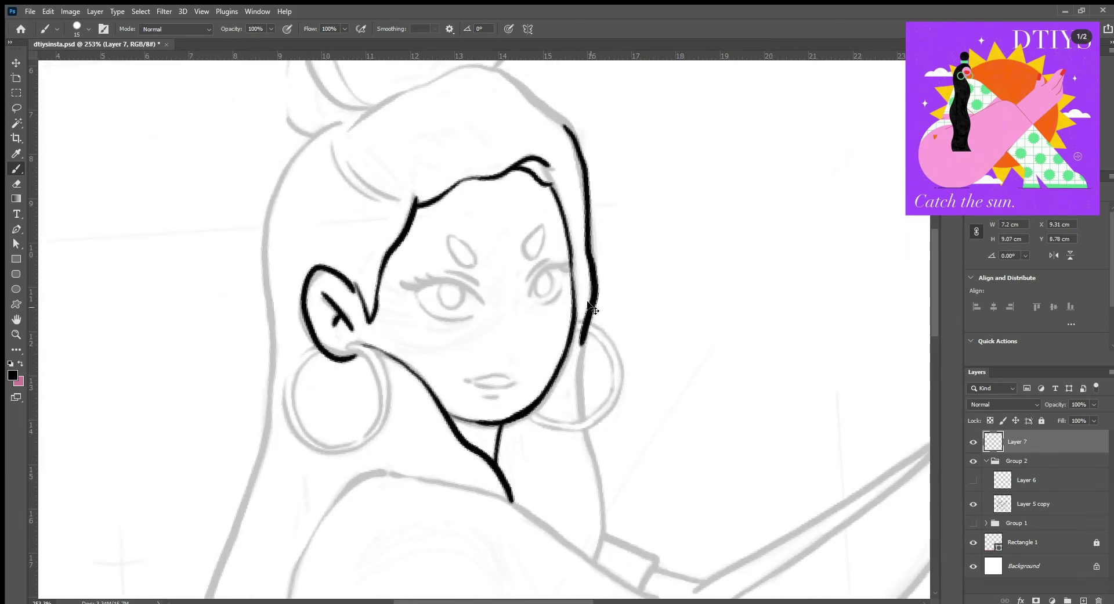
{"action": "key", "text": "ctrl+z"}
{"action": "left_click_drag", "start_coordinate": [342, 122], "coordinate": [266, 287]}
{"action": "scroll", "coordinate": [286, 329], "scroll_direction": "down", "scroll_amount": 6}
{"action": "scroll", "coordinate": [286, 328], "scroll_direction": "left", "scroll_amount": 2}
{"action": "mouse_move", "coordinate": [360, 63]}
{"action": "left_mouse_down"}
{"action": "mouse_move", "coordinate": [291, 442]}
{"action": "mouse_move", "coordinate": [355, 521]}
{"action": "left_mouse_up"}
Ink both eyebrow shapes and the upper lid and inner edge of the far eye.
{"action": "scroll", "coordinate": [354, 520], "scroll_direction": "up", "scroll_amount": 5}
{"action": "scroll", "coordinate": [354, 520], "scroll_direction": "right", "scroll_amount": 2}
{"action": "left_click_drag", "start_coordinate": [482, 168], "coordinate": [477, 203]}
{"action": "left_click_drag", "start_coordinate": [395, 203], "coordinate": [426, 224]}
{"action": "left_click_drag", "start_coordinate": [505, 214], "coordinate": [490, 241]}
{"action": "left_click_drag", "start_coordinate": [504, 209], "coordinate": [516, 205]}
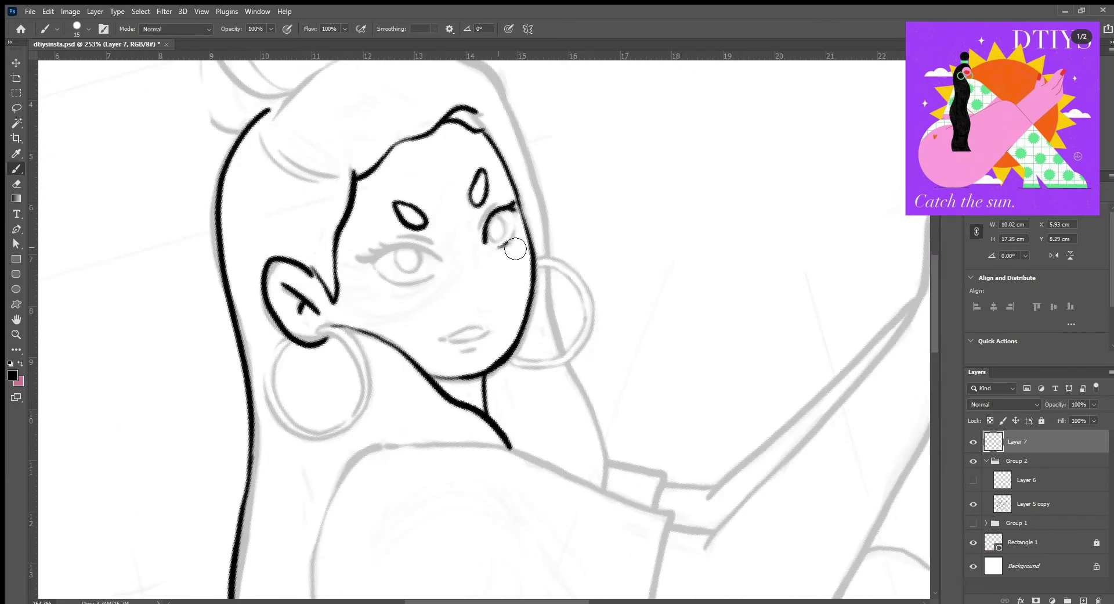
Complete the line work of both eyes with irises, lashes and lid creases, and ink the lips.
{"action": "key", "text": "ctrl+z"}
{"action": "mouse_move", "coordinate": [499, 247]}
{"action": "left_mouse_down"}
{"action": "mouse_move", "coordinate": [508, 243]}
{"action": "mouse_move", "coordinate": [481, 234]}
{"action": "mouse_move", "coordinate": [383, 250]}
{"action": "mouse_move", "coordinate": [444, 261]}
{"action": "mouse_move", "coordinate": [359, 265]}
{"action": "mouse_move", "coordinate": [384, 270]}
{"action": "left_mouse_up"}
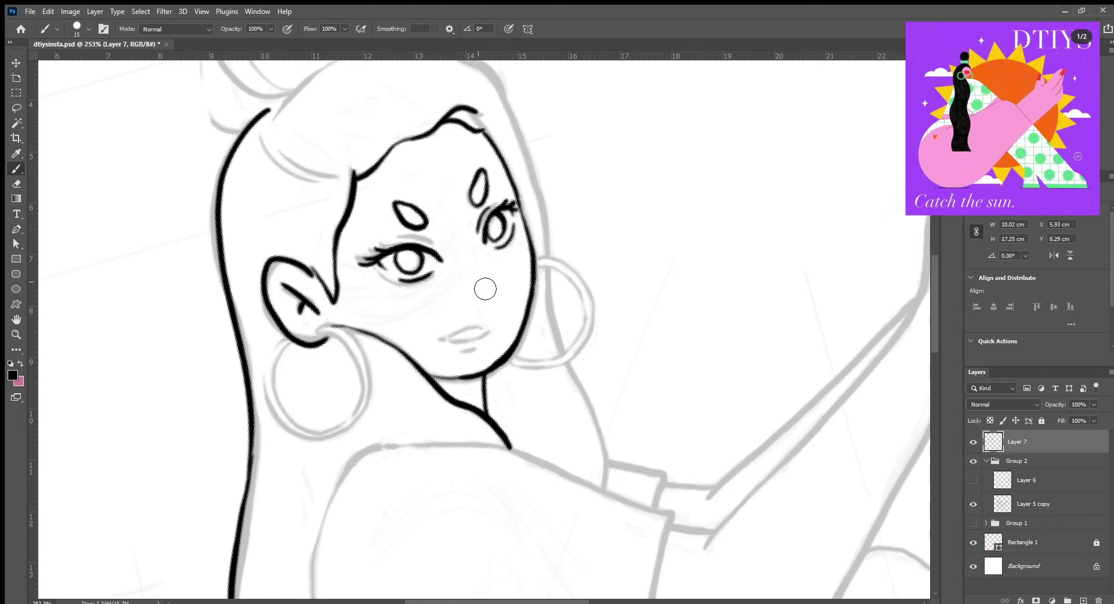
{"action": "left_click_drag", "start_coordinate": [398, 277], "coordinate": [434, 272]}
{"action": "left_click_drag", "start_coordinate": [400, 238], "coordinate": [435, 243]}
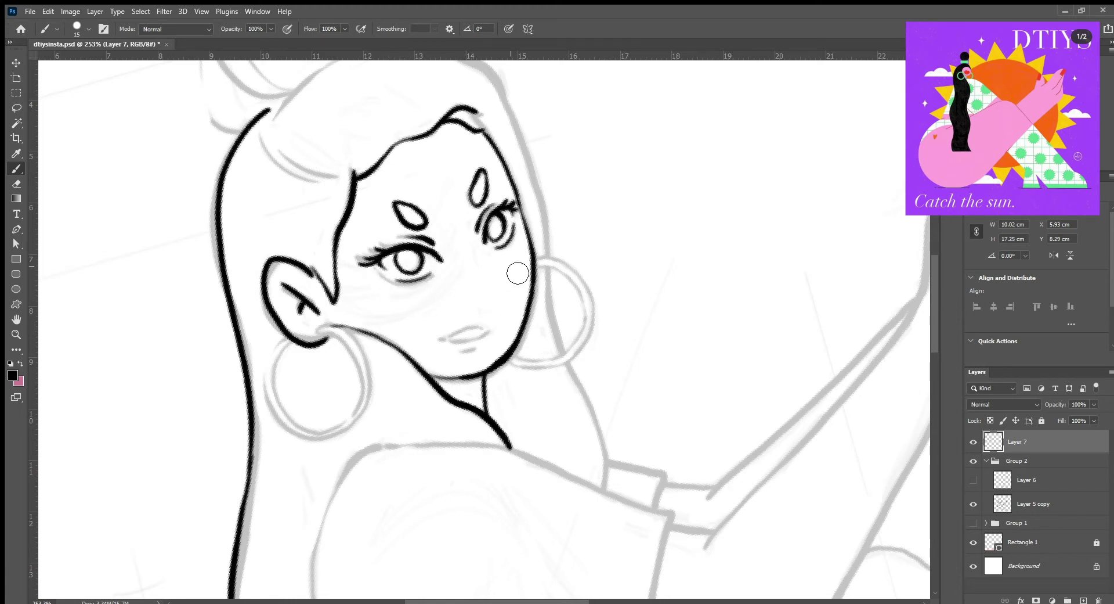
{"action": "left_click_drag", "start_coordinate": [435, 338], "coordinate": [480, 325]}
{"action": "left_click_drag", "start_coordinate": [458, 350], "coordinate": [473, 346]}
Ink the outer edge of the hair on the far side of the face down to the shirt sleeve.
{"action": "scroll", "coordinate": [349, 336], "scroll_direction": "down", "scroll_amount": 3}
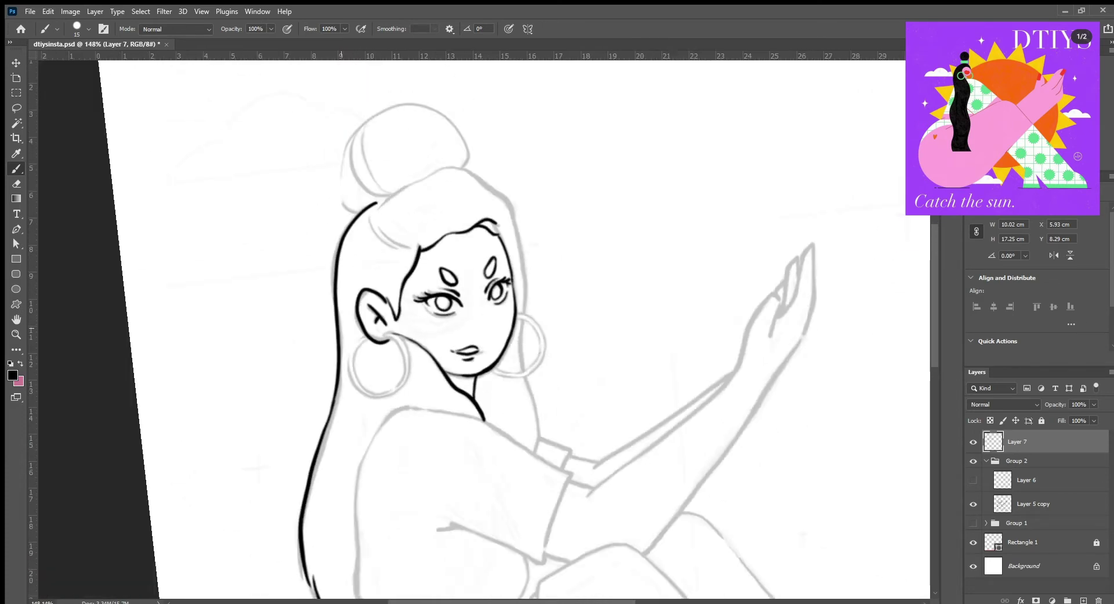
{"action": "left_click_drag", "start_coordinate": [424, 192], "coordinate": [533, 244]}
{"action": "key", "text": "ctrl+z"}
{"action": "mouse_move", "coordinate": [493, 186]}
{"action": "left_mouse_down"}
{"action": "mouse_move", "coordinate": [535, 320]}
{"action": "mouse_move", "coordinate": [523, 449]}
{"action": "left_mouse_up"}
{"action": "scroll", "coordinate": [522, 450], "scroll_direction": "down", "scroll_amount": 5}
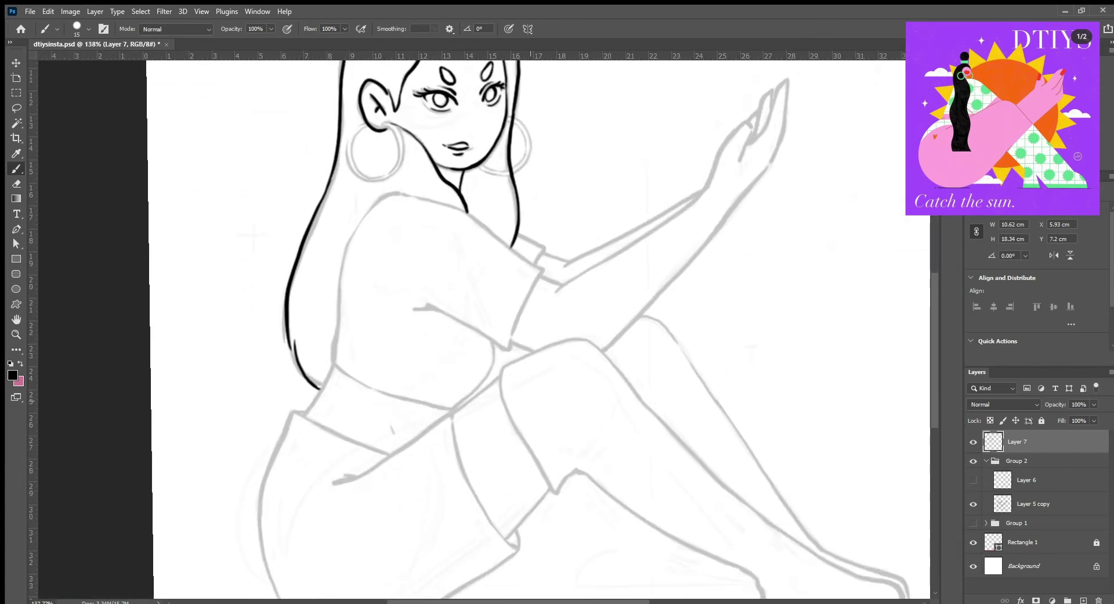
Ink the shirt's back, hem and front edge, plus the short line of the lower back down to the shorts.
{"action": "mouse_move", "coordinate": [398, 192]}
{"action": "left_mouse_down"}
{"action": "mouse_move", "coordinate": [338, 283]}
{"action": "mouse_move", "coordinate": [395, 402]}
{"action": "mouse_move", "coordinate": [488, 381]}
{"action": "mouse_move", "coordinate": [498, 345]}
{"action": "left_mouse_up"}
{"action": "left_click_drag", "start_coordinate": [330, 371], "coordinate": [303, 418]}
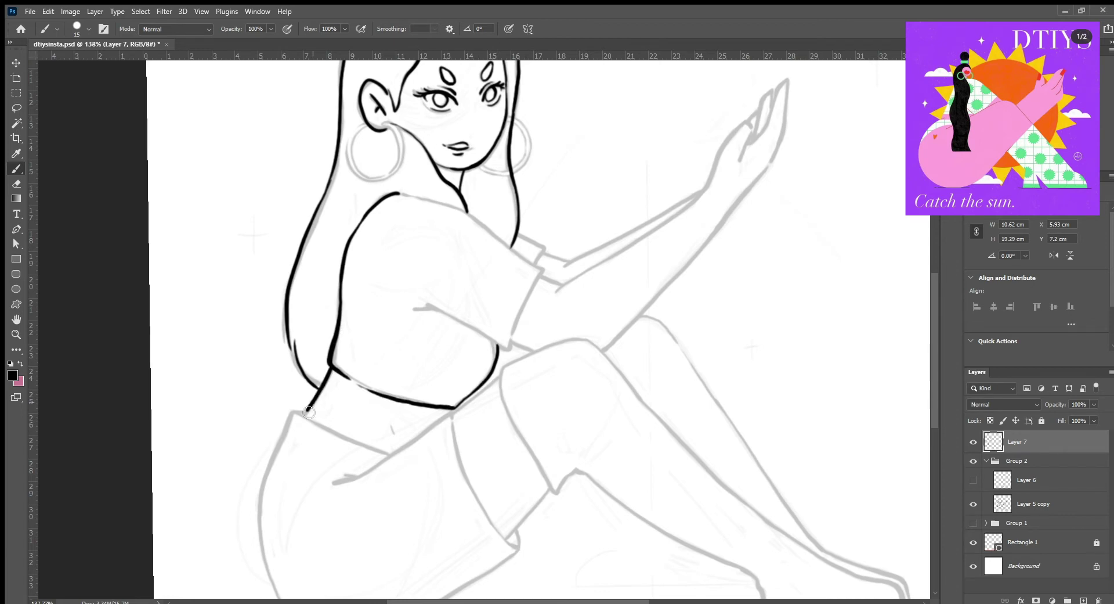
{"action": "key", "text": "ctrl+z"}
{"action": "left_click_drag", "start_coordinate": [331, 375], "coordinate": [304, 416]}
Ink the shorts with waistband, hip fold, leg opening and cuff, and close their back and underside along the ground.
{"action": "scroll", "coordinate": [325, 400], "scroll_direction": "down", "scroll_amount": 3}
{"action": "mouse_move", "coordinate": [343, 381]}
{"action": "left_mouse_down"}
{"action": "mouse_move", "coordinate": [459, 317]}
{"action": "mouse_move", "coordinate": [526, 443]}
{"action": "mouse_move", "coordinate": [542, 448]}
{"action": "left_mouse_up"}
{"action": "key", "text": "ctrl+z"}
{"action": "mouse_move", "coordinate": [467, 312]}
{"action": "left_mouse_down"}
{"action": "mouse_move", "coordinate": [498, 416]}
{"action": "mouse_move", "coordinate": [533, 446]}
{"action": "left_mouse_up"}
{"action": "left_click_drag", "start_coordinate": [308, 308], "coordinate": [405, 350]}
{"action": "mouse_move", "coordinate": [307, 308]}
{"action": "left_mouse_down"}
{"action": "mouse_move", "coordinate": [319, 314]}
{"action": "mouse_move", "coordinate": [251, 228]}
{"action": "left_mouse_up"}
{"action": "left_click_drag", "start_coordinate": [251, 228], "coordinate": [247, 432]}
{"action": "key", "text": "ctrl+z"}
{"action": "mouse_move", "coordinate": [380, 429]}
{"action": "left_mouse_down"}
{"action": "mouse_move", "coordinate": [462, 380]}
{"action": "mouse_move", "coordinate": [380, 430]}
{"action": "left_mouse_up"}
{"action": "key", "text": "ctrl+z"}
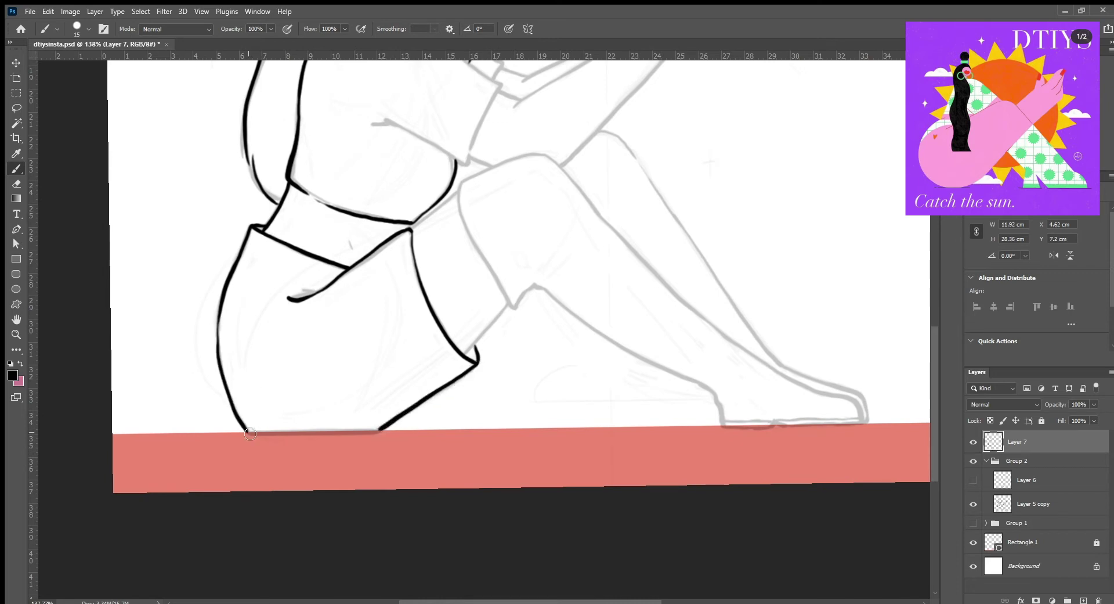
{"action": "left_click_drag", "start_coordinate": [250, 434], "coordinate": [248, 433]}
{"action": "left_click_drag", "start_coordinate": [329, 298], "coordinate": [304, 402]}
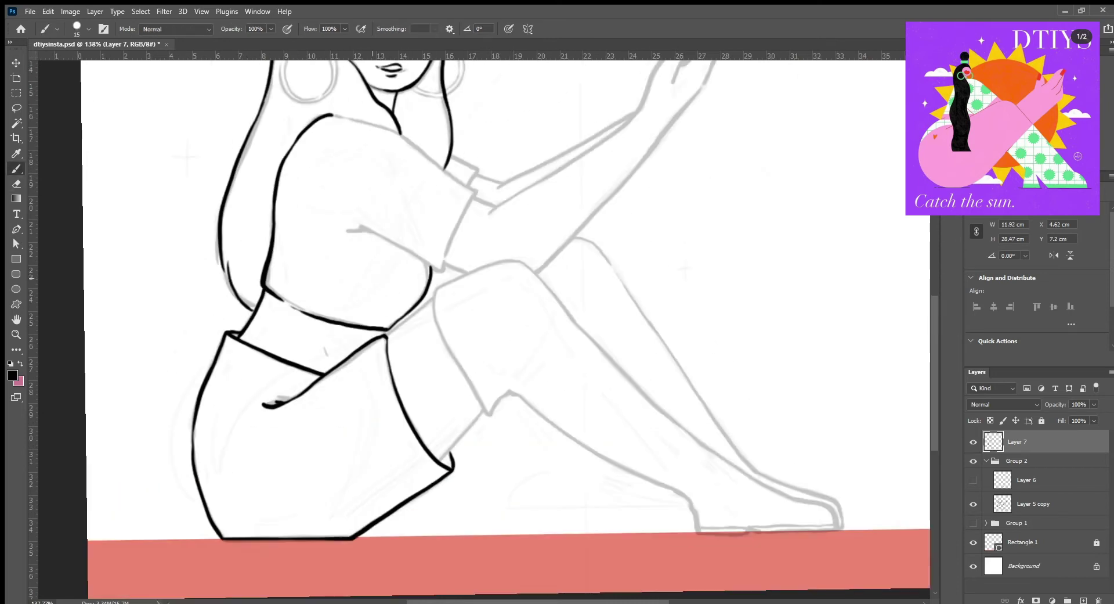
Ink the near leg with its thigh, tall boot opening, calf, sole, knee and shin, plus the shirt's upper shoulder line.
{"action": "mouse_move", "coordinate": [389, 340]}
{"action": "left_mouse_down"}
{"action": "mouse_move", "coordinate": [437, 289]}
{"action": "mouse_move", "coordinate": [490, 414]}
{"action": "mouse_move", "coordinate": [540, 413]}
{"action": "mouse_move", "coordinate": [700, 530]}
{"action": "mouse_move", "coordinate": [841, 534]}
{"action": "left_mouse_up"}
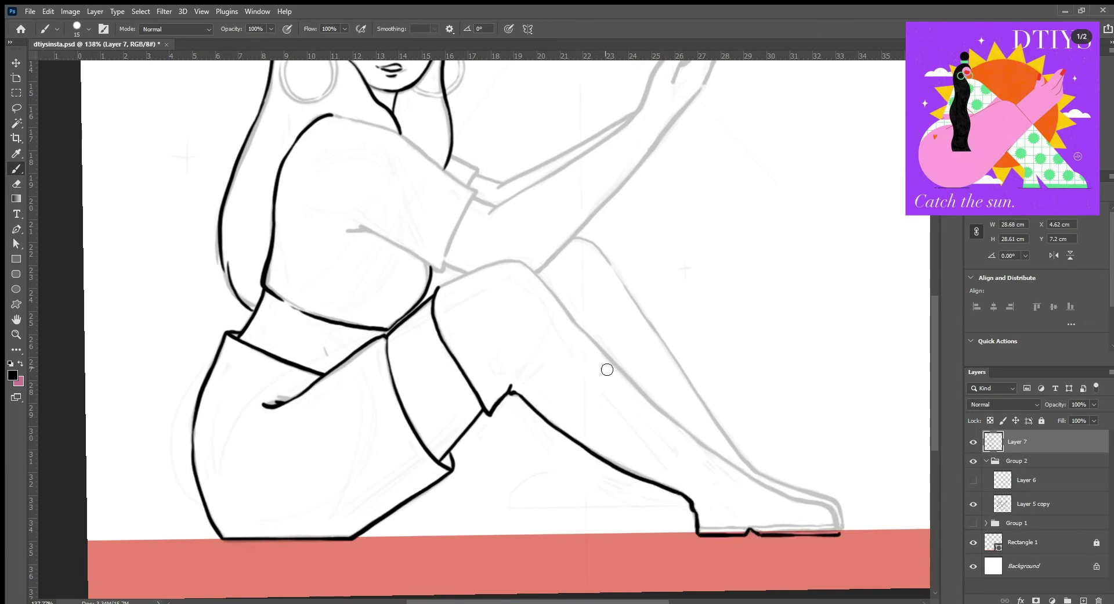
{"action": "mouse_move", "coordinate": [436, 286]}
{"action": "left_mouse_down"}
{"action": "mouse_move", "coordinate": [537, 267]}
{"action": "mouse_move", "coordinate": [685, 435]}
{"action": "mouse_move", "coordinate": [840, 518]}
{"action": "mouse_move", "coordinate": [699, 532]}
{"action": "mouse_move", "coordinate": [837, 528]}
{"action": "mouse_move", "coordinate": [725, 191]}
{"action": "mouse_move", "coordinate": [580, 87]}
{"action": "mouse_move", "coordinate": [638, 290]}
{"action": "left_mouse_up"}
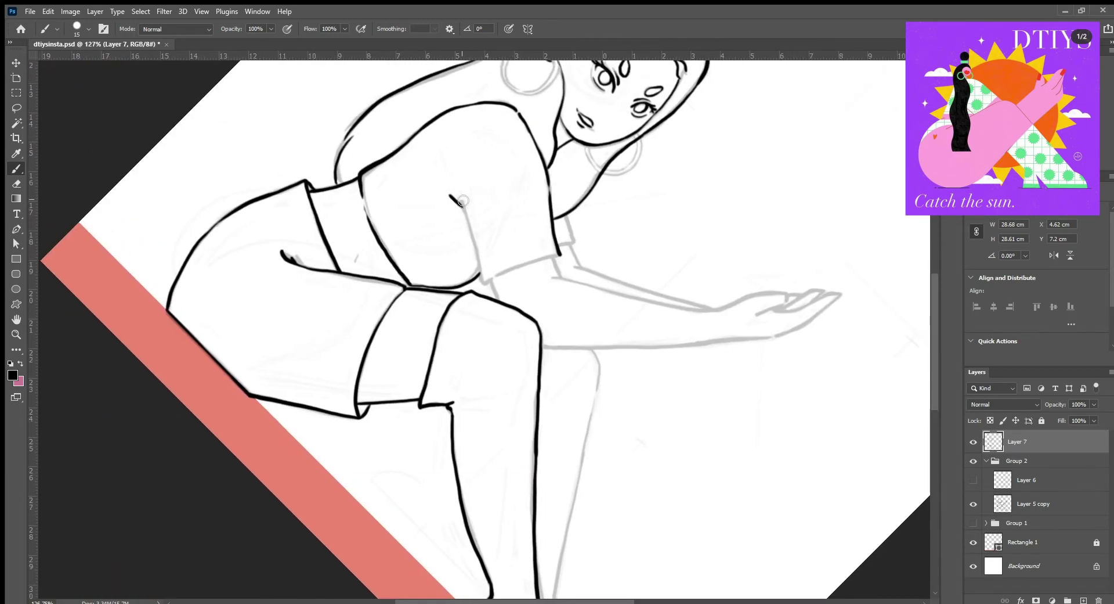
Ink the underside and cuff of the near sleeve and the small visible part of the far sleeve.
{"action": "left_click_drag", "start_coordinate": [463, 201], "coordinate": [482, 282]}
{"action": "left_click_drag", "start_coordinate": [488, 281], "coordinate": [560, 256]}
{"action": "key", "text": "ctrl+z"}
{"action": "left_click_drag", "start_coordinate": [566, 216], "coordinate": [575, 245]}
{"action": "left_click_drag", "start_coordinate": [557, 243], "coordinate": [574, 243]}
{"action": "left_click_drag", "start_coordinate": [553, 278], "coordinate": [559, 260]}
Ink both outstretched forearms and the raised hand with its thumb and fingers.
{"action": "mouse_move", "coordinate": [572, 248]}
{"action": "left_mouse_down"}
{"action": "mouse_move", "coordinate": [581, 268]}
{"action": "mouse_move", "coordinate": [499, 325]}
{"action": "mouse_move", "coordinate": [644, 212]}
{"action": "left_mouse_up"}
{"action": "key", "text": "ctrl+z"}
{"action": "mouse_move", "coordinate": [495, 344]}
{"action": "left_mouse_down"}
{"action": "mouse_move", "coordinate": [683, 120]}
{"action": "mouse_move", "coordinate": [679, 166]}
{"action": "left_mouse_up"}
{"action": "left_click_drag", "start_coordinate": [562, 409], "coordinate": [638, 287]}
{"action": "left_click_drag", "start_coordinate": [725, 139], "coordinate": [660, 207]}
{"action": "left_click_drag", "start_coordinate": [622, 264], "coordinate": [654, 129]}
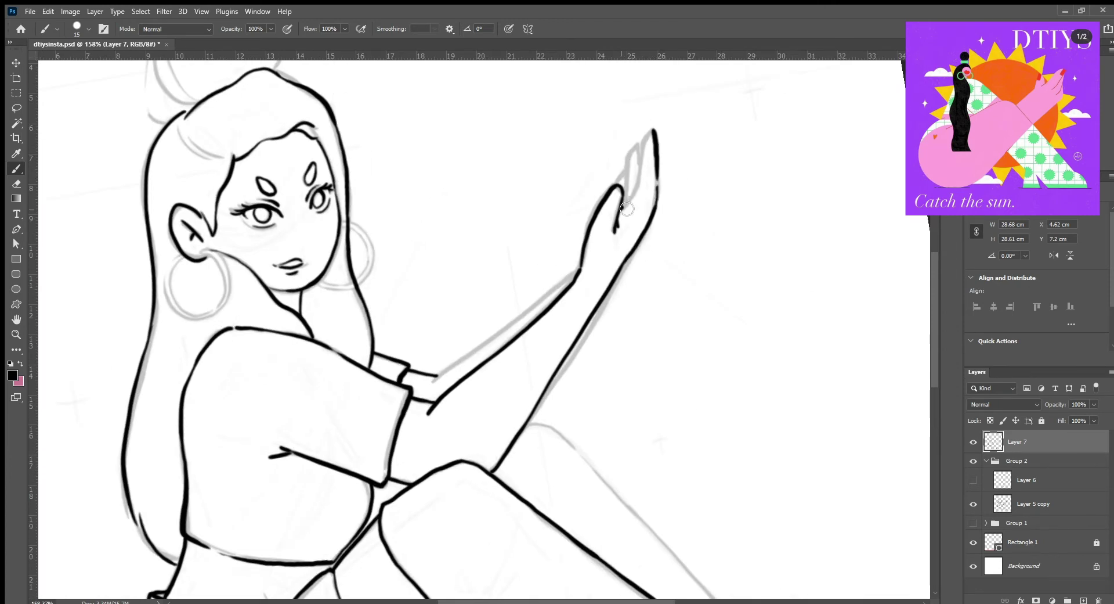
{"action": "mouse_move", "coordinate": [625, 206]}
{"action": "left_mouse_down"}
{"action": "mouse_move", "coordinate": [653, 132]}
{"action": "mouse_move", "coordinate": [616, 183]}
{"action": "left_mouse_up"}
{"action": "mouse_move", "coordinate": [432, 386]}
{"action": "left_mouse_down"}
{"action": "mouse_move", "coordinate": [581, 276]}
{"action": "mouse_move", "coordinate": [782, 424]}
{"action": "left_mouse_up"}
Ink the hair bun on top of the head with its inner strands and the strand lines at the hairline.
{"action": "left_click_drag", "start_coordinate": [365, 272], "coordinate": [347, 235]}
{"action": "left_click_drag", "start_coordinate": [348, 243], "coordinate": [369, 174]}
{"action": "key", "text": "ctrl+z"}
{"action": "left_click_drag", "start_coordinate": [366, 273], "coordinate": [345, 220]}
{"action": "mouse_move", "coordinate": [493, 212]}
{"action": "left_mouse_down"}
{"action": "mouse_move", "coordinate": [482, 224]}
{"action": "mouse_move", "coordinate": [473, 168]}
{"action": "mouse_move", "coordinate": [418, 154]}
{"action": "mouse_move", "coordinate": [346, 218]}
{"action": "left_mouse_up"}
{"action": "key", "text": "ctrl+z"}
{"action": "key", "text": "ctrl+z"}
{"action": "key", "text": "ctrl+z"}
{"action": "left_click_drag", "start_coordinate": [352, 255], "coordinate": [378, 179]}
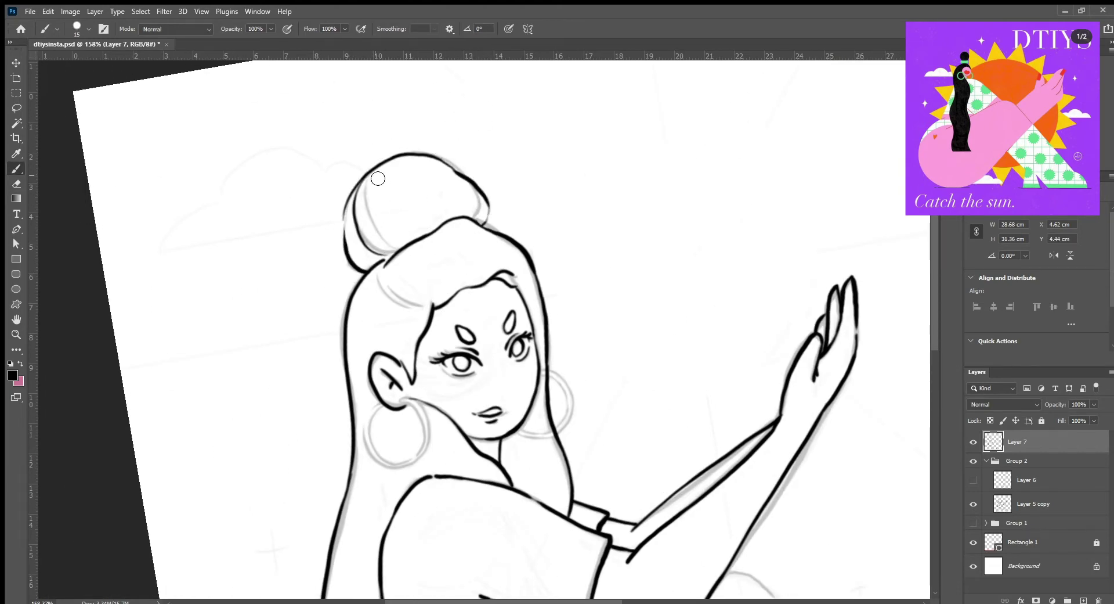
{"action": "left_click_drag", "start_coordinate": [428, 256], "coordinate": [398, 66]}
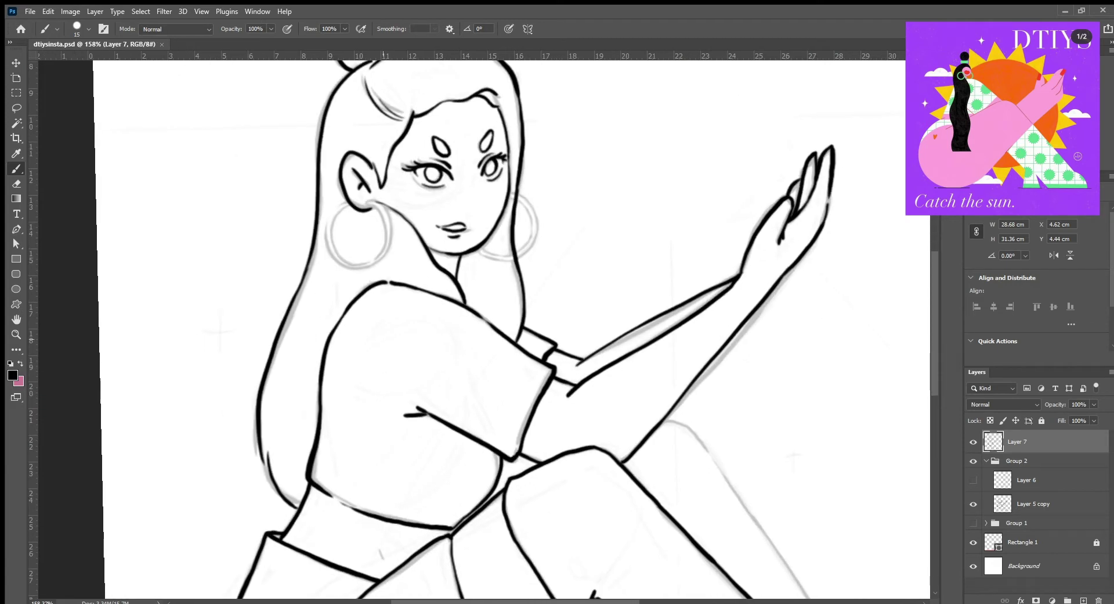
Ink both hoop earrings with double outlines, following the sketch.
{"action": "mouse_move", "coordinate": [349, 204]}
{"action": "left_mouse_down"}
{"action": "mouse_move", "coordinate": [342, 273]}
{"action": "mouse_move", "coordinate": [392, 209]}
{"action": "mouse_move", "coordinate": [388, 255]}
{"action": "mouse_move", "coordinate": [332, 229]}
{"action": "mouse_move", "coordinate": [355, 268]}
{"action": "left_mouse_up"}
{"action": "key", "text": "ctrl+z"}
{"action": "key", "text": "e"}
{"action": "key", "text": "b"}
{"action": "key", "text": "ctrl+z"}
{"action": "mouse_move", "coordinate": [512, 195]}
{"action": "left_mouse_down"}
{"action": "mouse_move", "coordinate": [509, 262]}
{"action": "mouse_move", "coordinate": [533, 218]}
{"action": "mouse_move", "coordinate": [534, 249]}
{"action": "left_mouse_up"}
{"action": "key", "text": "ctrl+z"}
Ink the far leg from the knee down the shin to the tip of the foot.
{"action": "key", "text": "ctrl+0"}
{"action": "scroll", "coordinate": [537, 328], "scroll_direction": "up", "scroll_amount": 3}
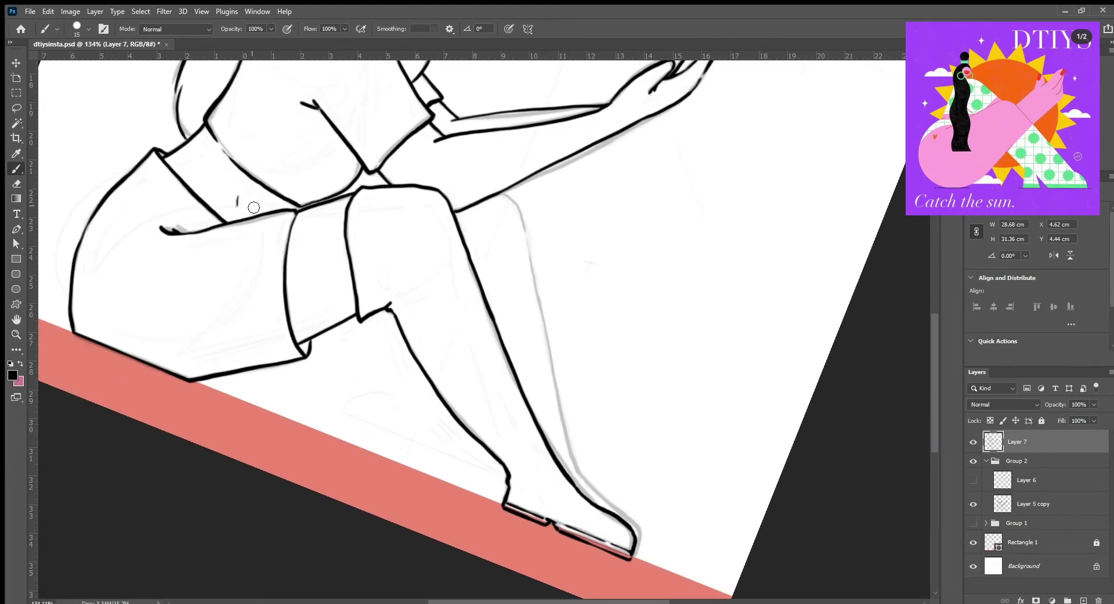
{"action": "mouse_move", "coordinate": [504, 194]}
{"action": "left_mouse_down"}
{"action": "mouse_move", "coordinate": [544, 293]}
{"action": "mouse_move", "coordinate": [595, 492]}
{"action": "mouse_move", "coordinate": [644, 542]}
{"action": "left_mouse_up"}
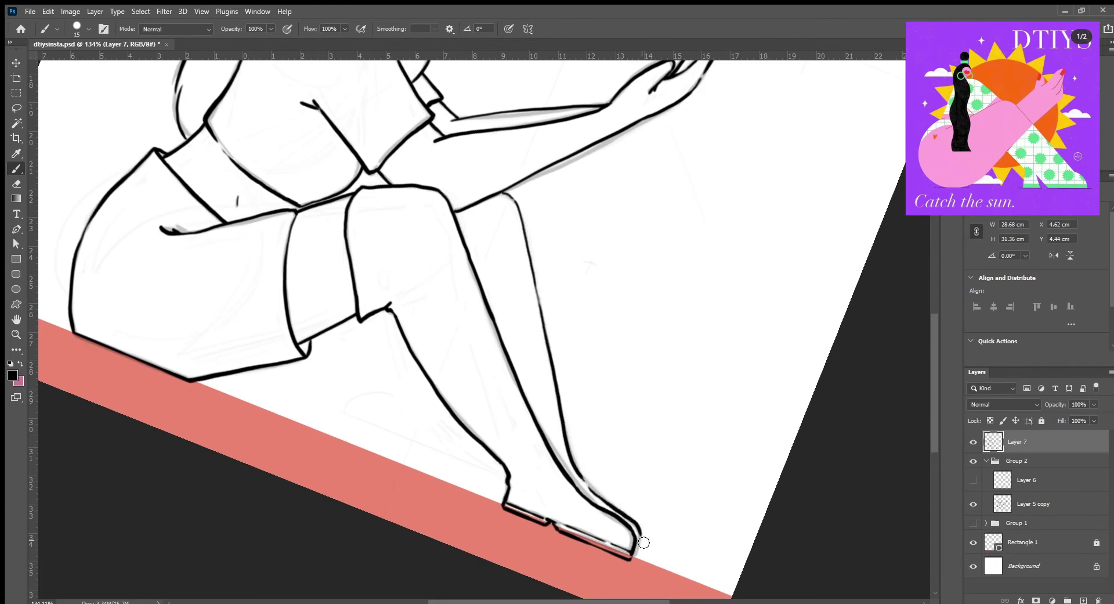
{"action": "scroll", "coordinate": [645, 550], "scroll_direction": "down", "scroll_amount": 2}
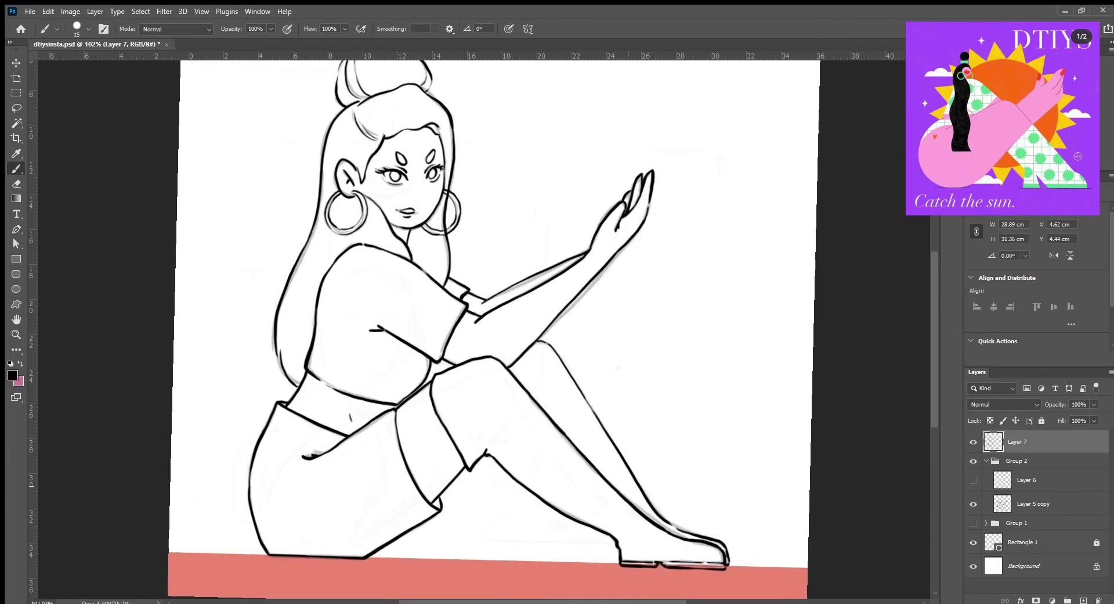
Hide the Layer 5 copy sketch and mirror the view horizontally and back to check the line work.
{"action": "key", "text": "v"}
{"action": "scroll", "coordinate": [521, 362], "scroll_direction": "down", "scroll_amount": 1}
{"action": "left_click", "coordinate": [973, 504]}
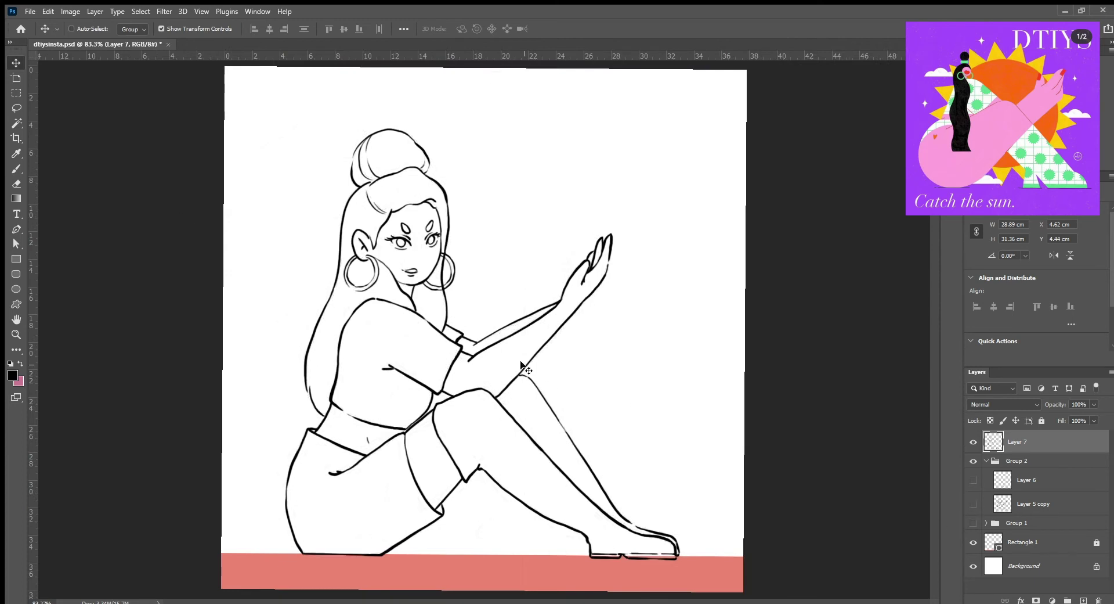
{"action": "key", "text": "ctrl+shift+h"}
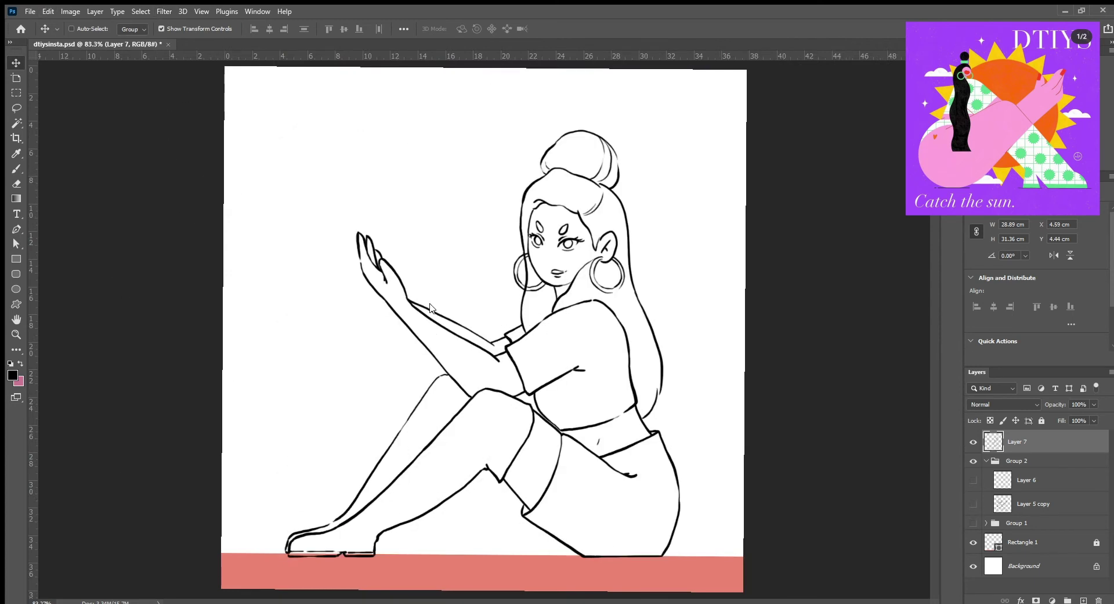
{"action": "key", "text": "ctrl+shift+h"}
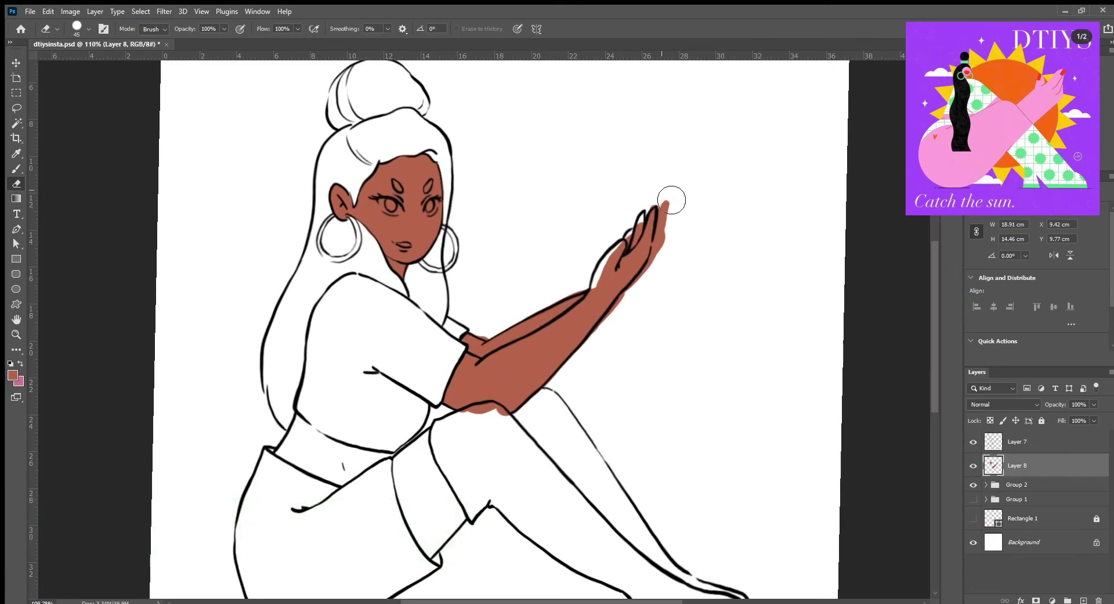
Erase the brown skin colour spilling past the hand and arm, and paint the bare waist and thigh brown.
{"action": "mouse_move", "coordinate": [667, 199]}
{"action": "left_mouse_down"}
{"action": "mouse_move", "coordinate": [647, 314]}
{"action": "mouse_move", "coordinate": [577, 360]}
{"action": "left_mouse_up"}
{"action": "key", "text": "b"}
{"action": "scroll", "coordinate": [577, 361], "scroll_direction": "up", "scroll_amount": 4}
{"action": "mouse_move", "coordinate": [152, 228]}
{"action": "left_mouse_down"}
{"action": "mouse_move", "coordinate": [197, 307]}
{"action": "mouse_move", "coordinate": [323, 279]}
{"action": "mouse_move", "coordinate": [169, 231]}
{"action": "mouse_move", "coordinate": [192, 267]}
{"action": "mouse_move", "coordinate": [346, 265]}
{"action": "mouse_move", "coordinate": [393, 405]}
{"action": "mouse_move", "coordinate": [368, 249]}
{"action": "mouse_move", "coordinate": [360, 319]}
{"action": "mouse_move", "coordinate": [413, 348]}
{"action": "mouse_move", "coordinate": [371, 376]}
{"action": "mouse_move", "coordinate": [455, 385]}
{"action": "mouse_move", "coordinate": [468, 415]}
{"action": "mouse_move", "coordinate": [697, 99]}
{"action": "mouse_move", "coordinate": [573, 294]}
{"action": "mouse_move", "coordinate": [593, 241]}
{"action": "mouse_move", "coordinate": [439, 354]}
{"action": "left_mouse_up"}
{"action": "scroll", "coordinate": [412, 318], "scroll_direction": "up", "scroll_amount": 4}
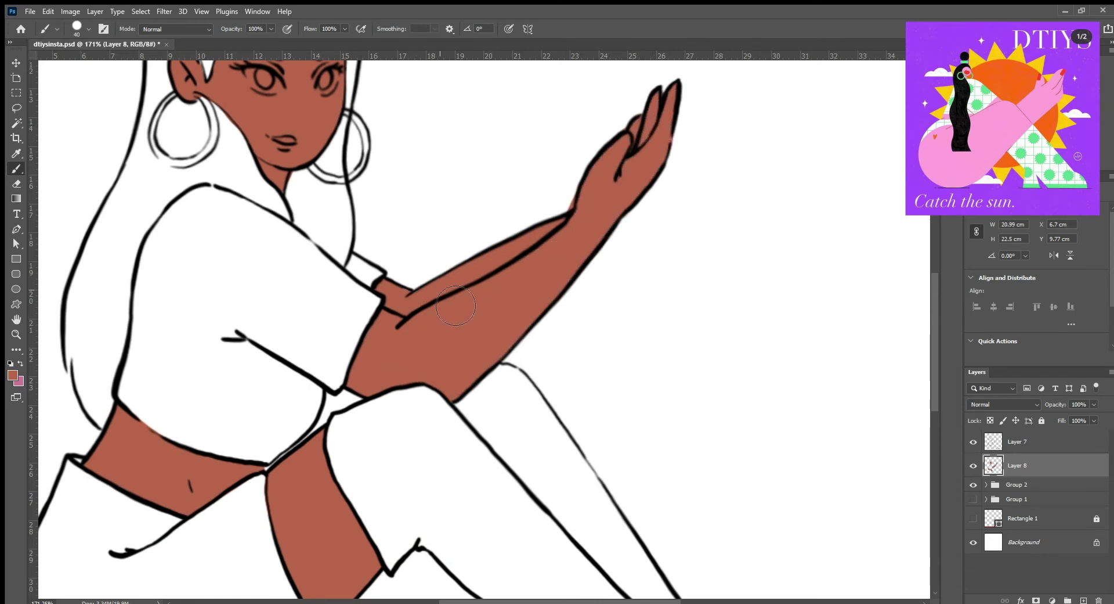
Lock the line-art layer, Layer 7, and make the skin colour layer, Layer 8, active again.
{"action": "scroll", "coordinate": [439, 354], "scroll_direction": "up", "scroll_amount": 3}
{"action": "scroll", "coordinate": [439, 354], "scroll_direction": "left", "scroll_amount": 3}
{"action": "key", "text": "alt+bracketright"}
{"action": "key", "text": "e"}
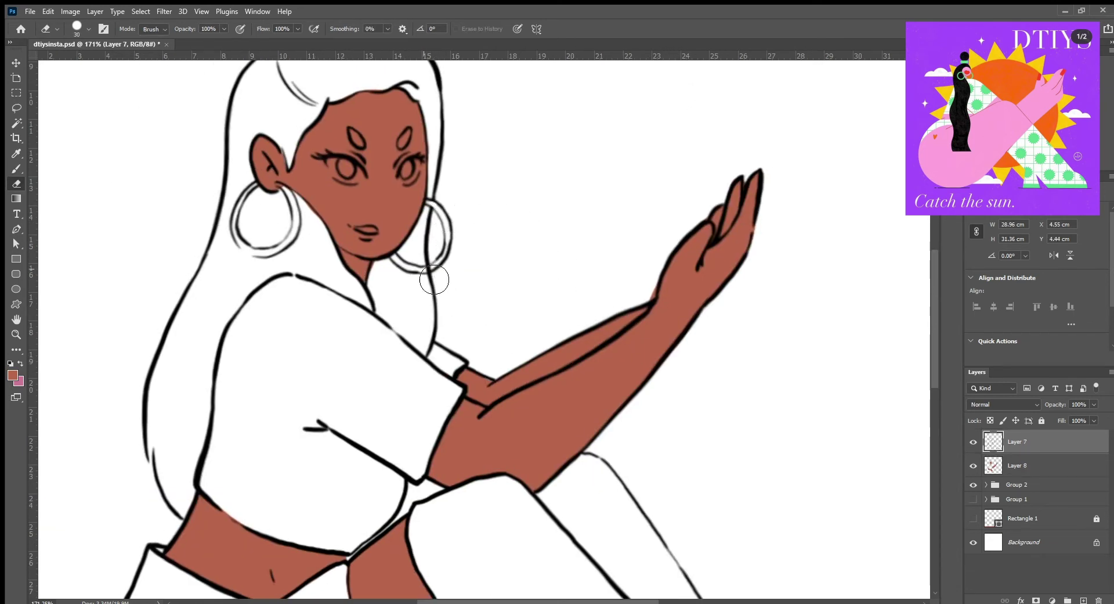
{"action": "scroll", "coordinate": [534, 209], "scroll_direction": "down", "scroll_amount": 3}
{"action": "key", "text": "slash"}
{"action": "key", "text": "alt+bracketleft"}
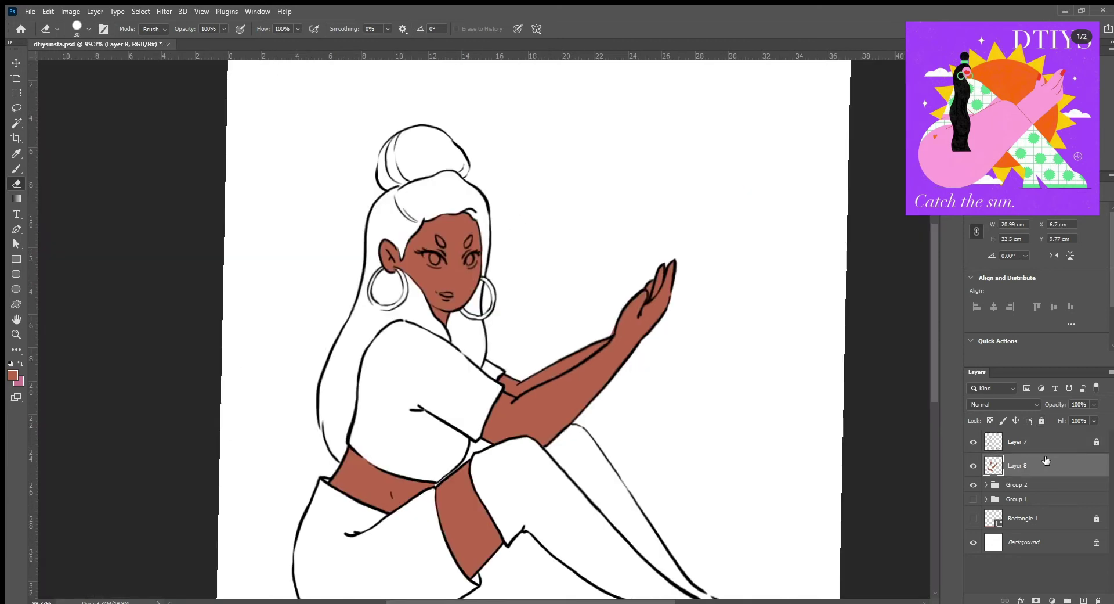
Fill both eyebrows with dark navy on Layer 8.
{"action": "key", "text": "b"}
{"action": "key", "text": "i"}
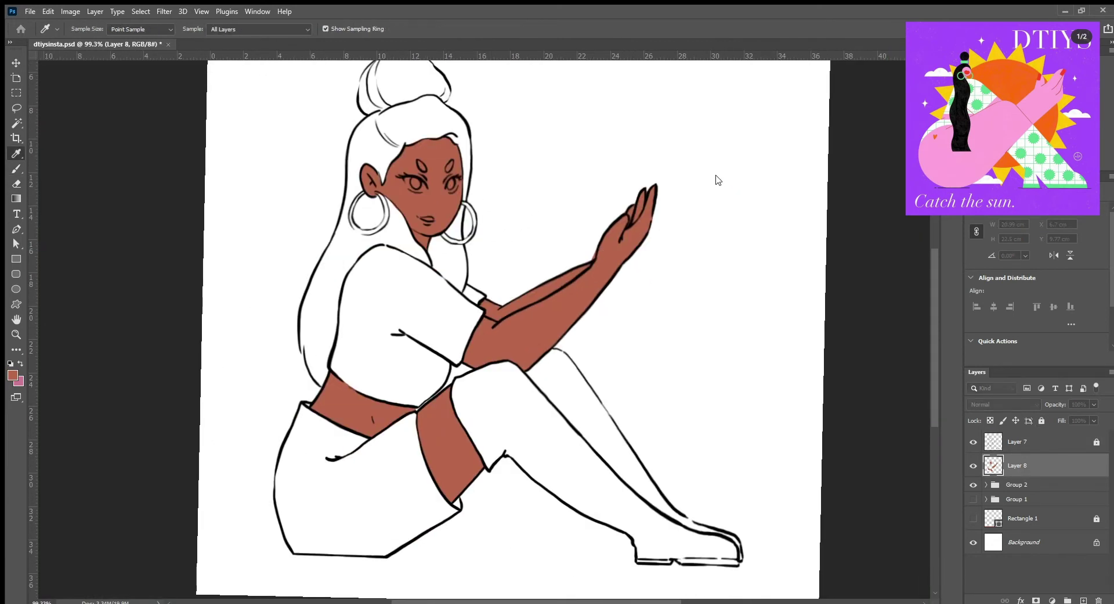
{"action": "left_click", "coordinate": [614, 244]}
{"action": "key", "text": "b"}
{"action": "scroll", "coordinate": [435, 100], "scroll_direction": "up", "scroll_amount": 5}
{"action": "left_click_drag", "start_coordinate": [409, 231], "coordinate": [422, 332]}
Add a layer below the skin colour and fill the bun and long hair with dark navy using a larger brush.
{"action": "key", "text": "bracketright"}
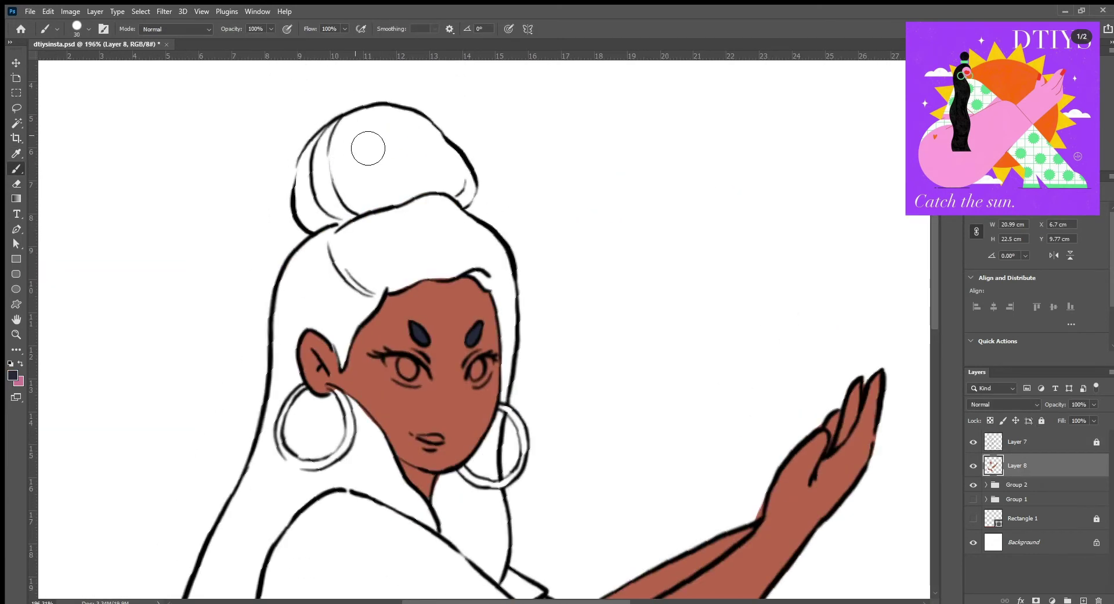
{"action": "mouse_move", "coordinate": [368, 142]}
{"action": "left_mouse_down"}
{"action": "mouse_move", "coordinate": [329, 219]}
{"action": "mouse_move", "coordinate": [485, 204]}
{"action": "mouse_move", "coordinate": [441, 155]}
{"action": "mouse_move", "coordinate": [459, 239]}
{"action": "mouse_move", "coordinate": [361, 262]}
{"action": "mouse_move", "coordinate": [319, 290]}
{"action": "left_mouse_up"}
{"action": "left_click", "coordinate": [1083, 599], "text": "ctrl"}
{"action": "mouse_move", "coordinate": [406, 238]}
{"action": "left_mouse_down"}
{"action": "mouse_move", "coordinate": [325, 388]}
{"action": "mouse_move", "coordinate": [476, 244]}
{"action": "mouse_move", "coordinate": [525, 351]}
{"action": "mouse_move", "coordinate": [522, 418]}
{"action": "left_mouse_up"}
{"action": "left_click_drag", "start_coordinate": [522, 418], "coordinate": [530, 203]}
{"action": "mouse_move", "coordinate": [458, 232]}
{"action": "left_mouse_down"}
{"action": "mouse_move", "coordinate": [520, 372]}
{"action": "mouse_move", "coordinate": [493, 279]}
{"action": "left_mouse_up"}
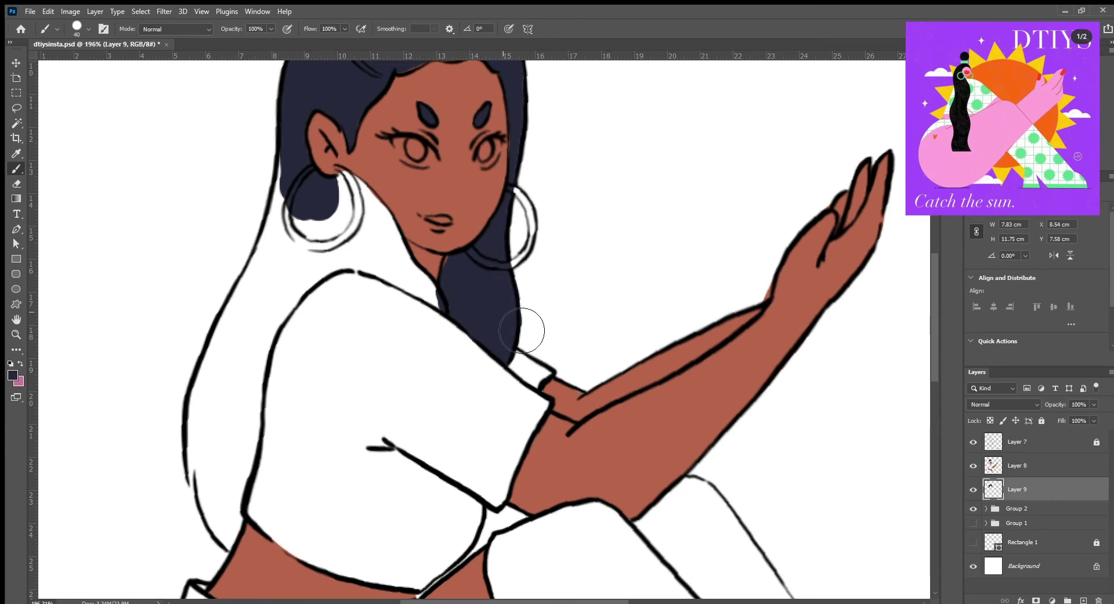
{"action": "mouse_move", "coordinate": [290, 163]}
{"action": "left_mouse_down"}
{"action": "mouse_move", "coordinate": [226, 298]}
{"action": "mouse_move", "coordinate": [200, 471]}
{"action": "mouse_move", "coordinate": [252, 531]}
{"action": "mouse_move", "coordinate": [273, 381]}
{"action": "mouse_move", "coordinate": [323, 225]}
{"action": "mouse_move", "coordinate": [405, 293]}
{"action": "mouse_move", "coordinate": [418, 261]}
{"action": "left_mouse_up"}
Clean up the skin colour on Layer 8 along the cheek and jaw with the eraser.
{"action": "left_click", "coordinate": [1030, 459]}
{"action": "key", "text": "e"}
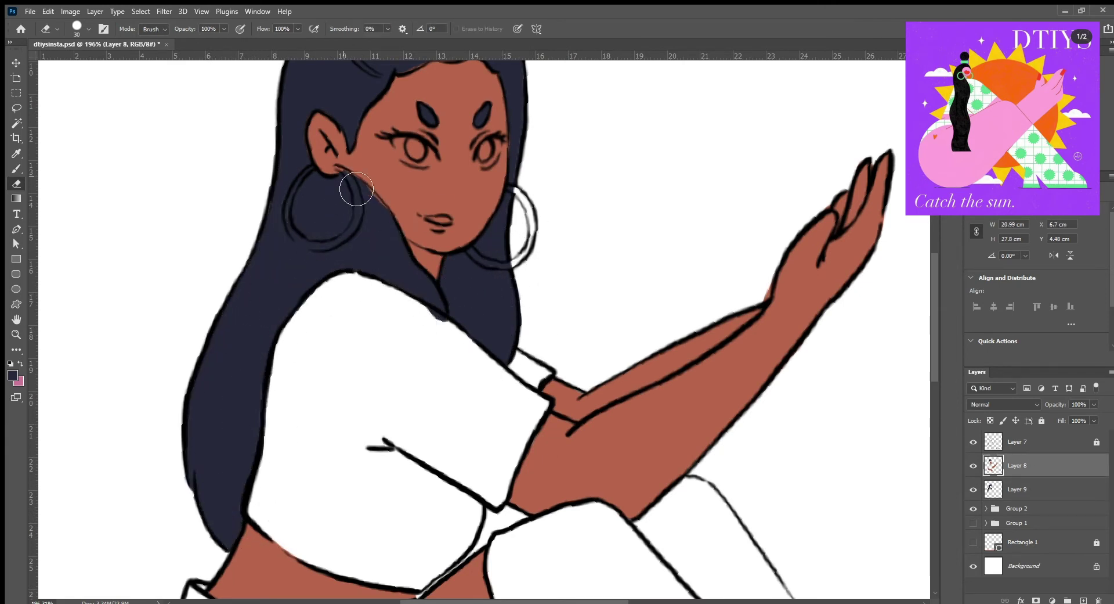
{"action": "scroll", "coordinate": [545, 268], "scroll_direction": "up", "scroll_amount": 3}
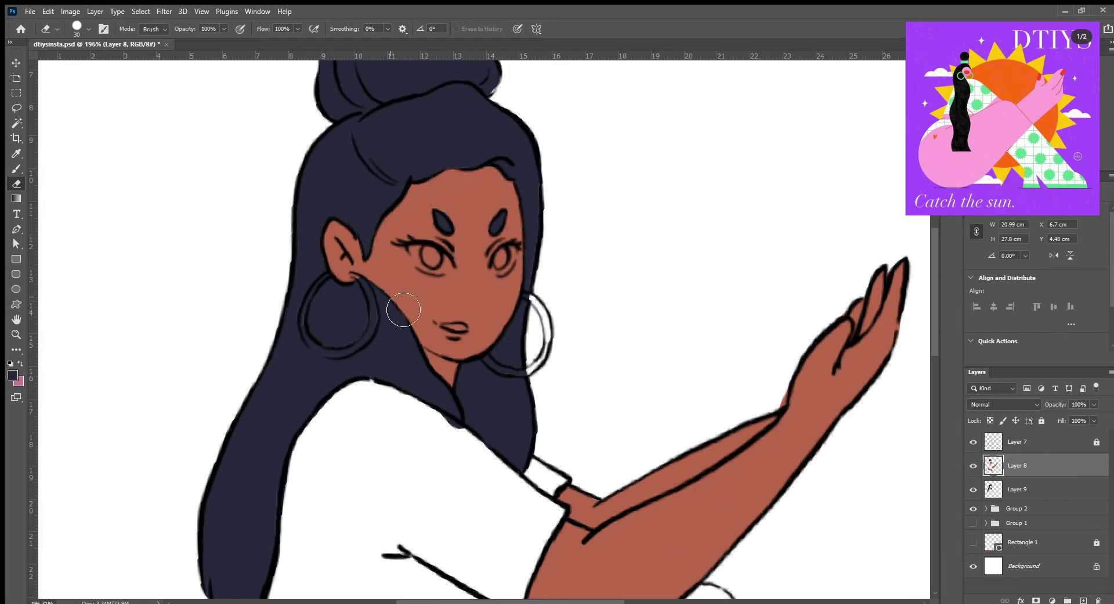
Add a layer above the skin colour and paint the near hoop earring light green with a smaller brush.
{"action": "scroll", "coordinate": [403, 310], "scroll_direction": "down", "scroll_amount": 7}
{"action": "key", "text": "ctrl+shift+alt+n"}
{"action": "key", "text": "b"}
{"action": "scroll", "coordinate": [557, 328], "scroll_direction": "up", "scroll_amount": 4}
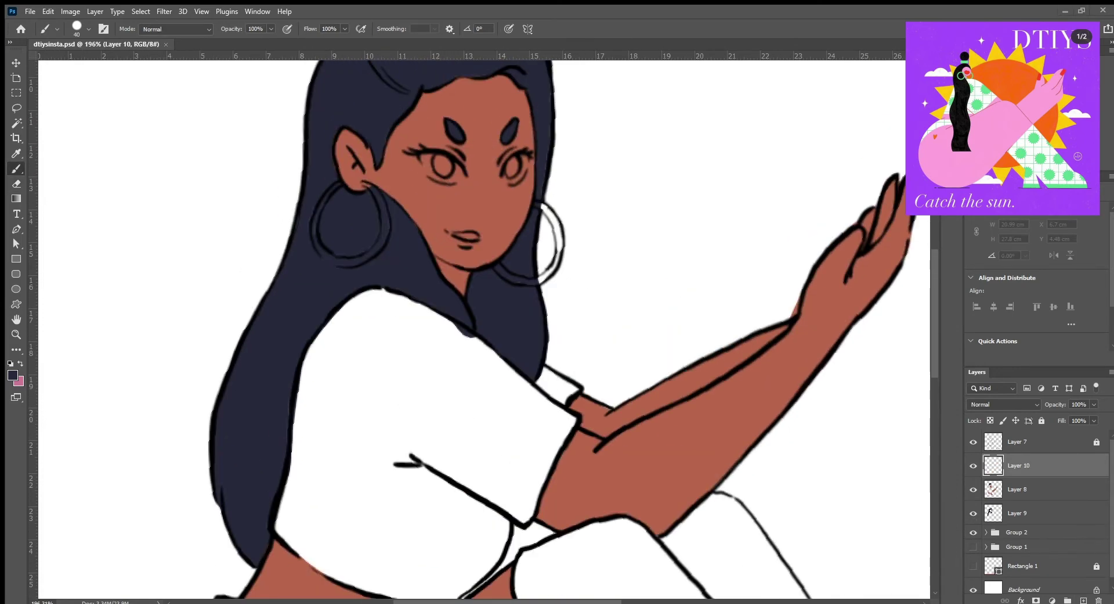
{"action": "key", "text": "bracketleft"}
{"action": "key", "text": "bracketleft"}
{"action": "key", "text": "bracketleft"}
{"action": "key", "text": "bracketleft"}
{"action": "key", "text": "bracketleft"}
{"action": "key", "text": "bracketleft"}
{"action": "scroll", "coordinate": [226, 202], "scroll_direction": "up", "scroll_amount": 3}
{"action": "mouse_move", "coordinate": [397, 170]}
{"action": "left_mouse_down"}
{"action": "mouse_move", "coordinate": [357, 239]}
{"action": "mouse_move", "coordinate": [384, 287]}
{"action": "mouse_move", "coordinate": [407, 296]}
{"action": "mouse_move", "coordinate": [455, 272]}
{"action": "mouse_move", "coordinate": [452, 186]}
{"action": "mouse_move", "coordinate": [471, 249]}
{"action": "left_mouse_up"}
{"action": "key", "text": "e"}
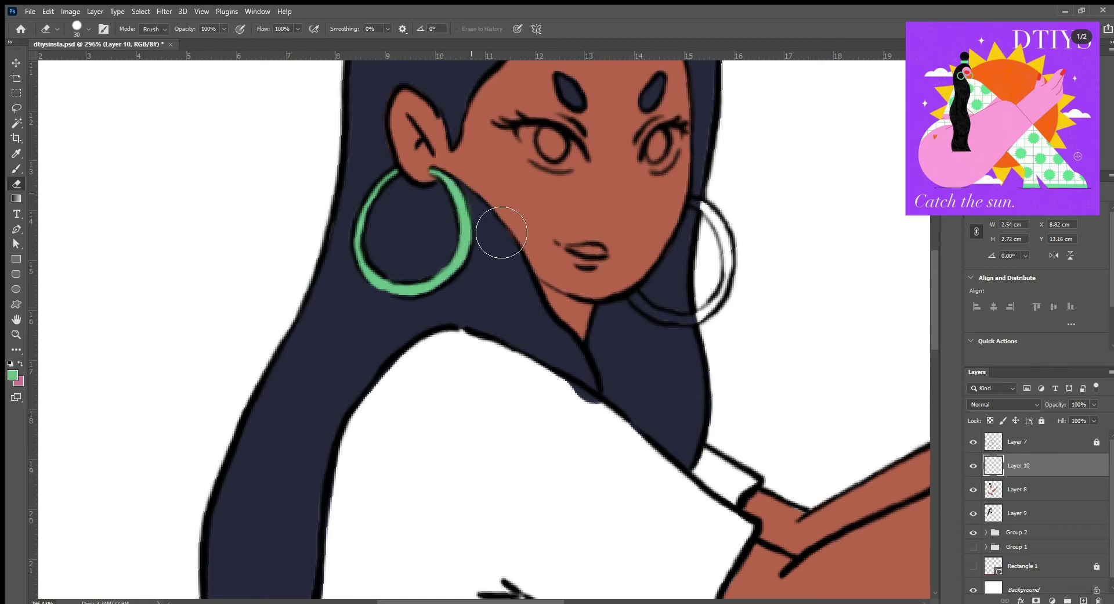
Paint the far hoop earring and the boot's sole and heel in the same light green.
{"action": "key", "text": "b"}
{"action": "mouse_move", "coordinate": [632, 290]}
{"action": "left_mouse_down"}
{"action": "mouse_move", "coordinate": [719, 308]}
{"action": "mouse_move", "coordinate": [703, 200]}
{"action": "mouse_move", "coordinate": [733, 250]}
{"action": "left_mouse_up"}
{"action": "scroll", "coordinate": [323, 253], "scroll_direction": "down", "scroll_amount": 3}
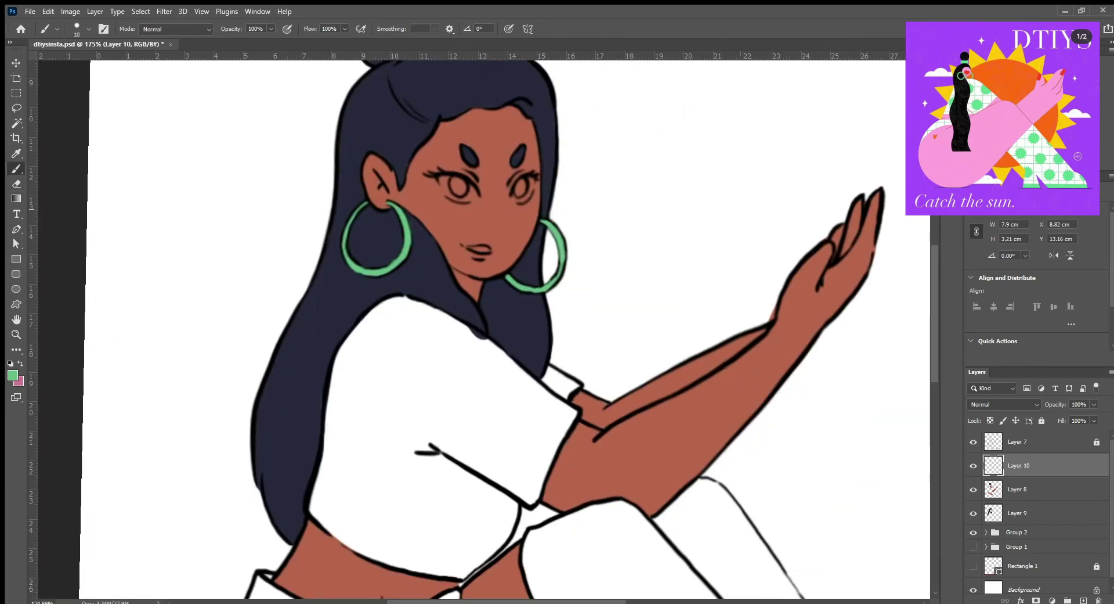
{"action": "scroll", "coordinate": [460, 232], "scroll_direction": "down", "scroll_amount": 2}
{"action": "left_click_drag", "start_coordinate": [760, 545], "coordinate": [832, 546]}
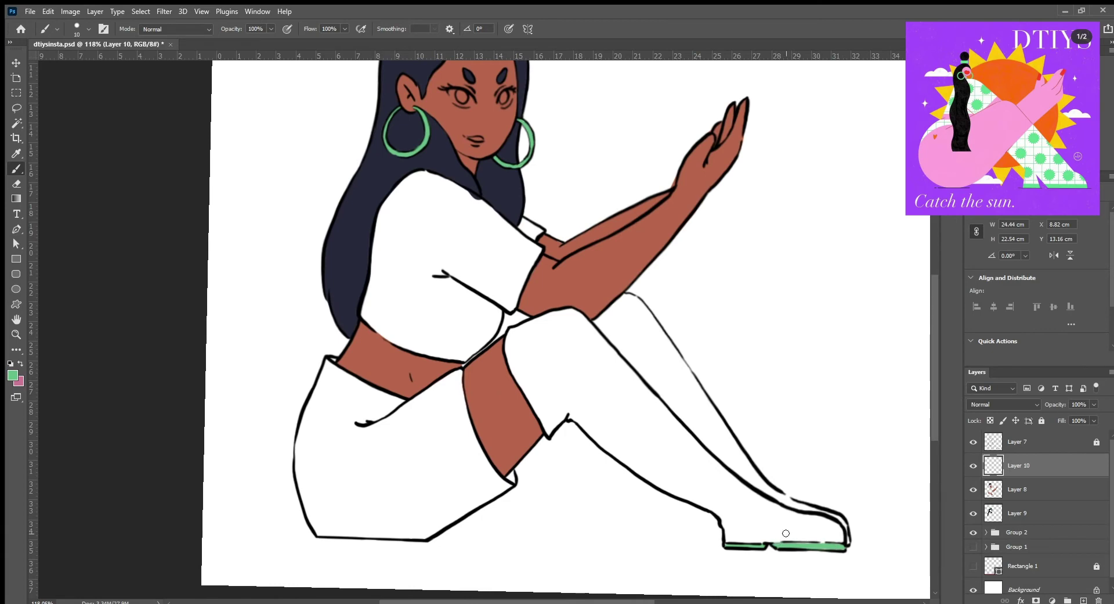
Colour both irises a darker green and fill the whites of the eyes with white.
{"action": "scroll", "coordinate": [490, 96], "scroll_direction": "up", "scroll_amount": 5}
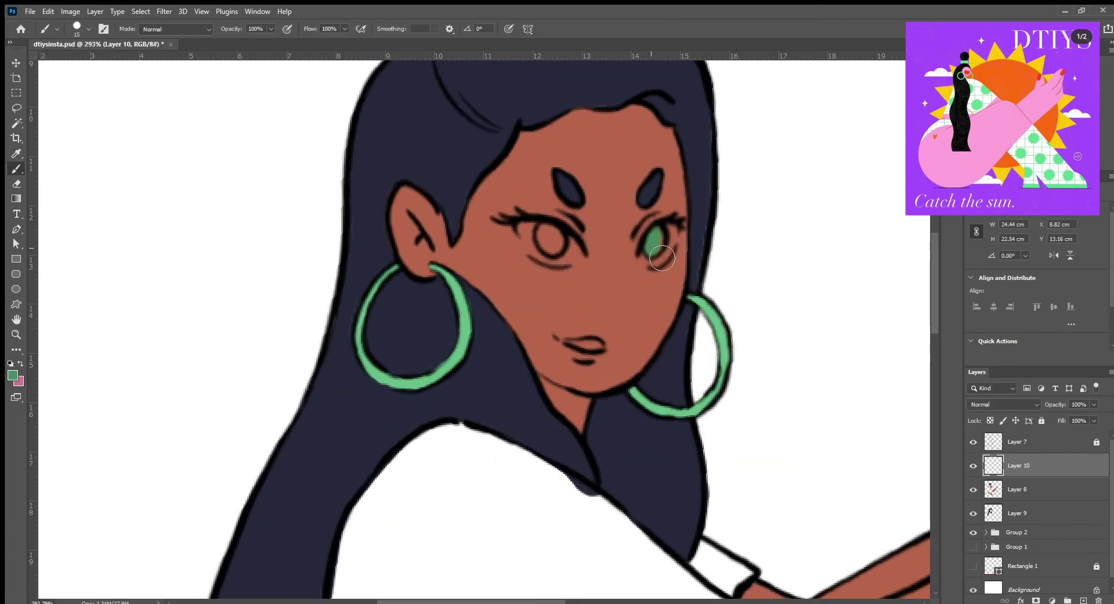
{"action": "left_click_drag", "start_coordinate": [660, 272], "coordinate": [689, 246]}
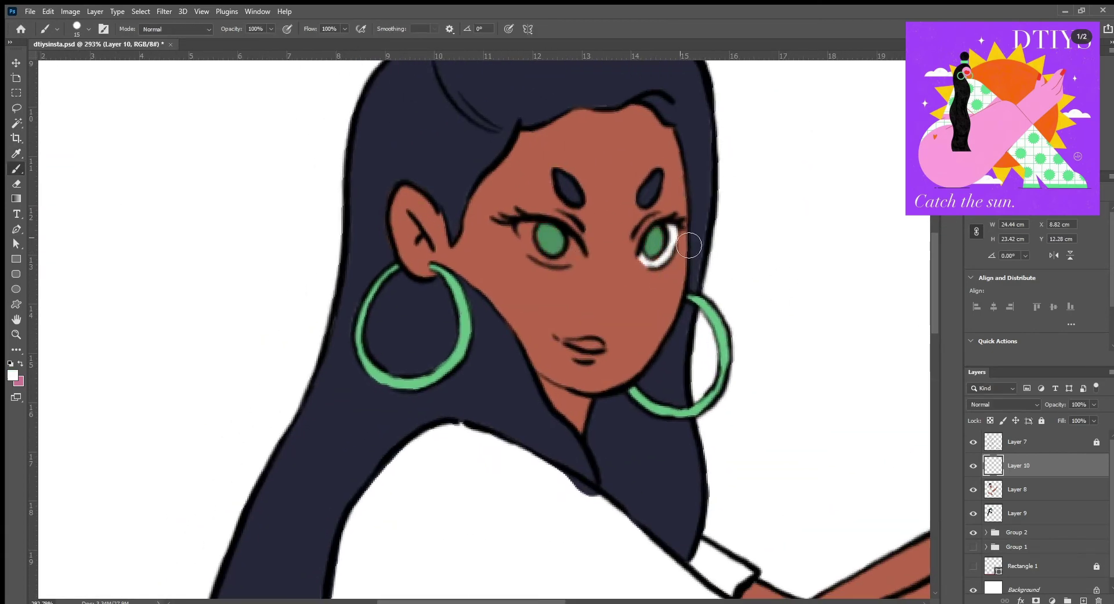
{"action": "left_click_drag", "start_coordinate": [522, 228], "coordinate": [547, 265]}
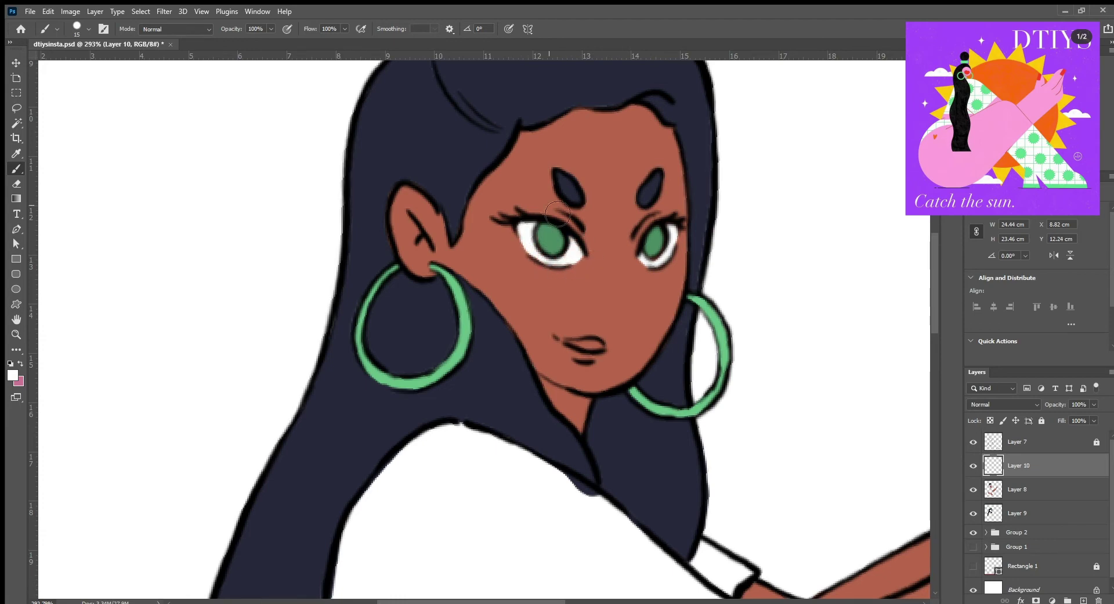
Add a layer below the hair colour and draw thin light green stripes across the shirt's sleeve and body.
{"action": "scroll", "coordinate": [557, 213], "scroll_direction": "down", "scroll_amount": 5}
{"action": "key", "text": "ctrl+shift+alt+n"}
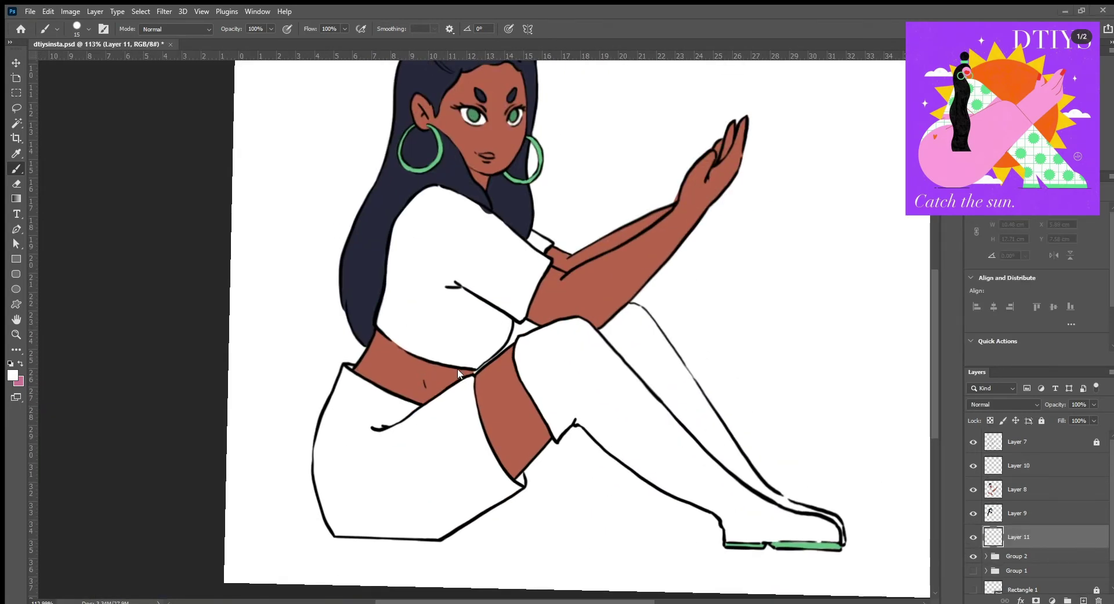
{"action": "left_click_drag", "start_coordinate": [532, 248], "coordinate": [506, 309]}
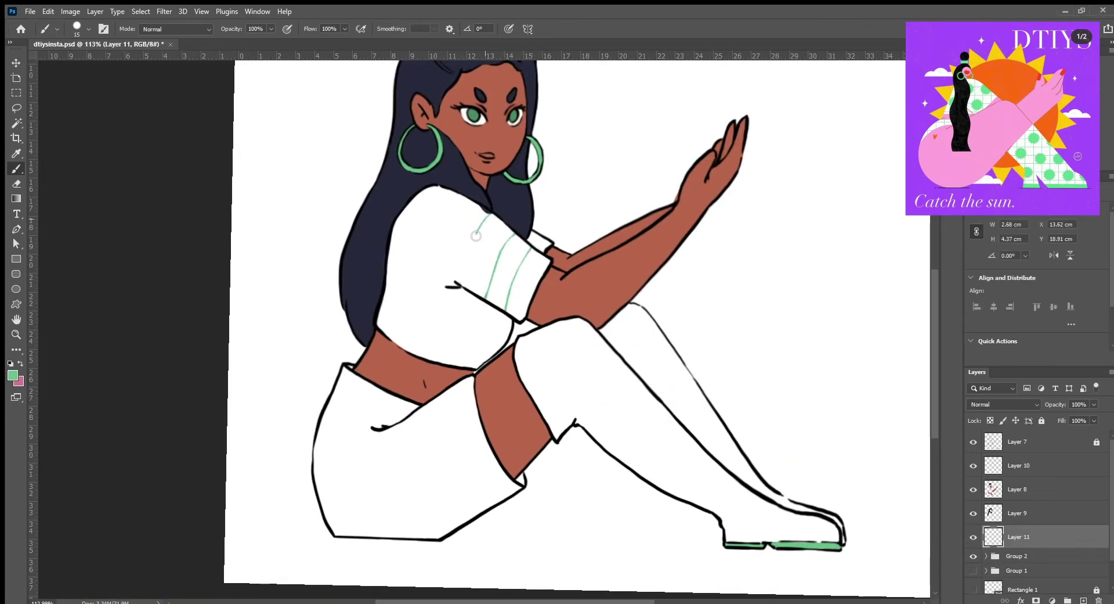
{"action": "left_click_drag", "start_coordinate": [476, 236], "coordinate": [464, 280]}
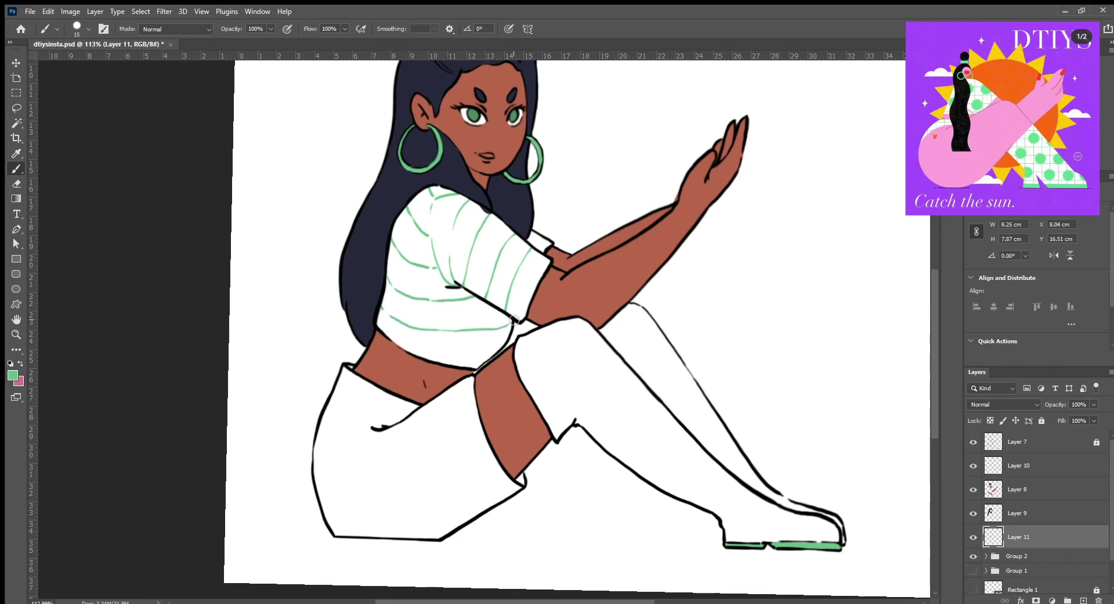
{"action": "key", "text": "ctrl+z"}
{"action": "mouse_move", "coordinate": [389, 321]}
{"action": "left_mouse_down"}
{"action": "mouse_move", "coordinate": [456, 331]}
{"action": "mouse_move", "coordinate": [585, 267]}
{"action": "left_mouse_up"}
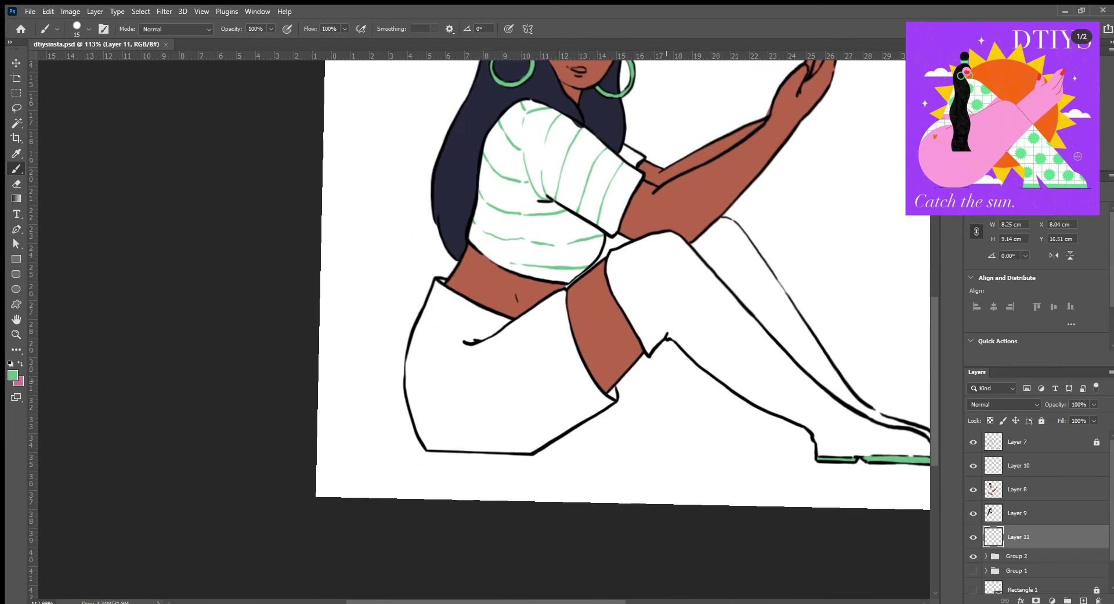
Draw thin light green stripes across the shorts on the shirt-stripe layer, erasing and redrawing the misplaced lines.
{"action": "key", "text": "ctrl+shift+alt+n"}
{"action": "left_click_drag", "start_coordinate": [467, 304], "coordinate": [462, 408]}
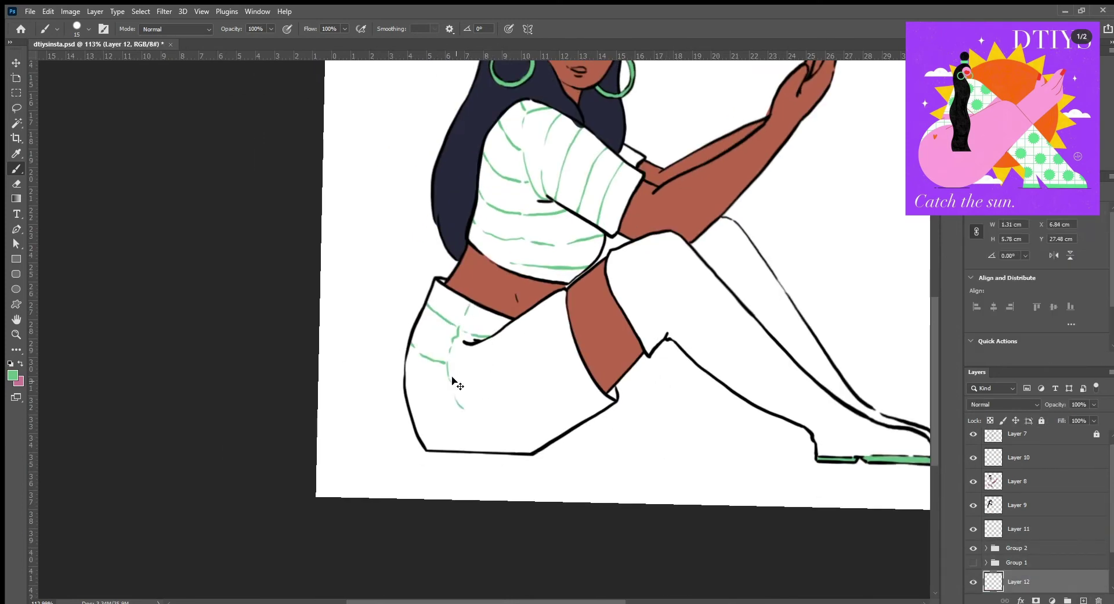
{"action": "left_click", "coordinate": [1081, 533]}
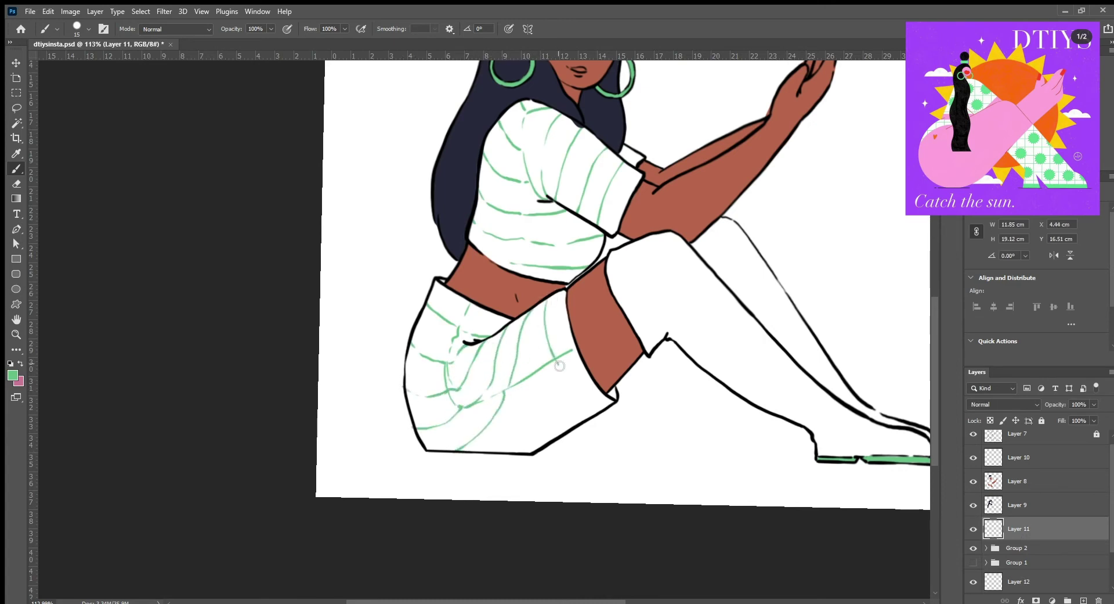
{"action": "left_click_drag", "start_coordinate": [559, 365], "coordinate": [585, 417]}
{"action": "key", "text": "e"}
{"action": "left_click_drag", "start_coordinate": [487, 442], "coordinate": [441, 407]}
{"action": "key", "text": "b"}
{"action": "left_click_drag", "start_coordinate": [522, 314], "coordinate": [546, 408]}
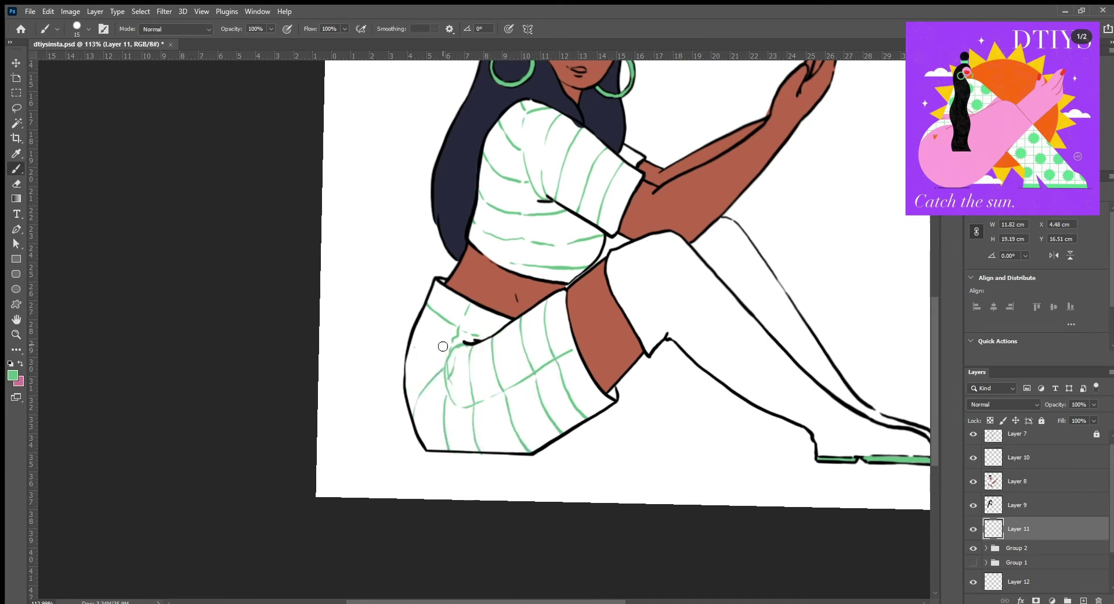
Redraw the stripes at the hip and paint the shorts' waistband and the shirt's hem solid light green.
{"action": "key", "text": "ctrl+z"}
{"action": "mouse_move", "coordinate": [447, 313]}
{"action": "left_mouse_down"}
{"action": "mouse_move", "coordinate": [314, 405]}
{"action": "mouse_move", "coordinate": [366, 415]}
{"action": "mouse_move", "coordinate": [326, 400]}
{"action": "left_mouse_up"}
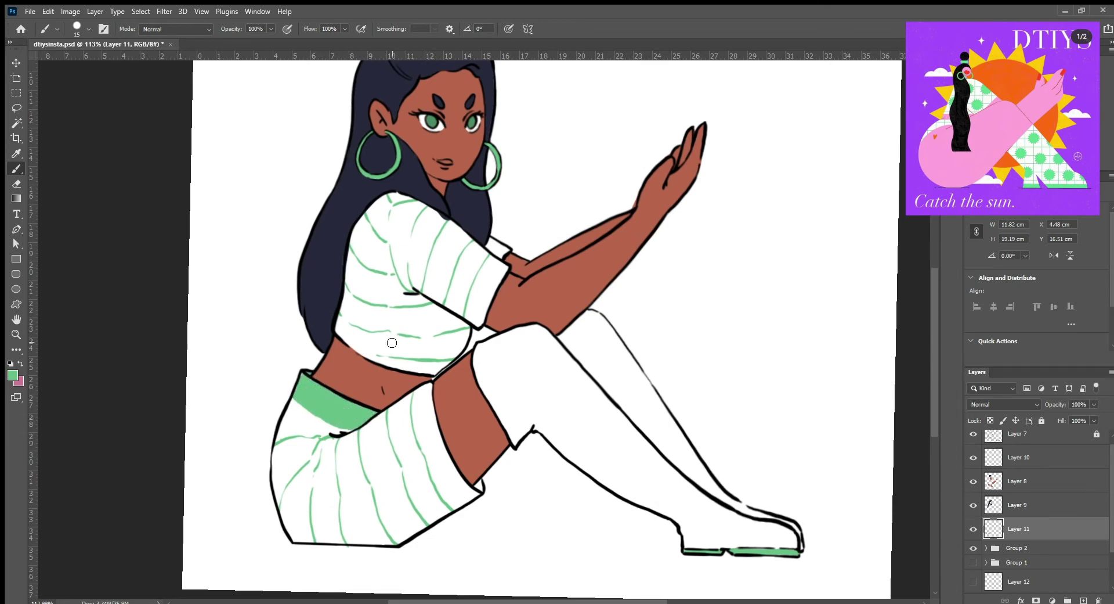
{"action": "scroll", "coordinate": [392, 342], "scroll_direction": "up", "scroll_amount": 5}
{"action": "left_click_drag", "start_coordinate": [383, 376], "coordinate": [532, 313]}
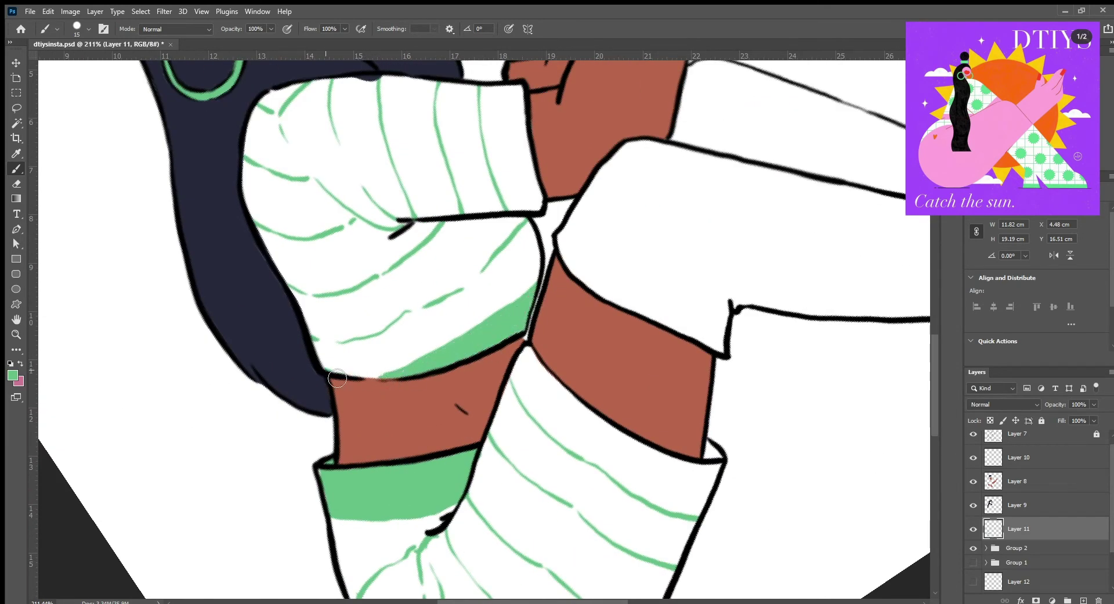
Paint both sleeve cuffs solid light green and draw thin light green stripes across both thigh-high boots.
{"action": "scroll", "coordinate": [337, 378], "scroll_direction": "down", "scroll_amount": 6}
{"action": "scroll", "coordinate": [538, 275], "scroll_direction": "up", "scroll_amount": 2}
{"action": "left_click_drag", "start_coordinate": [547, 262], "coordinate": [508, 335]}
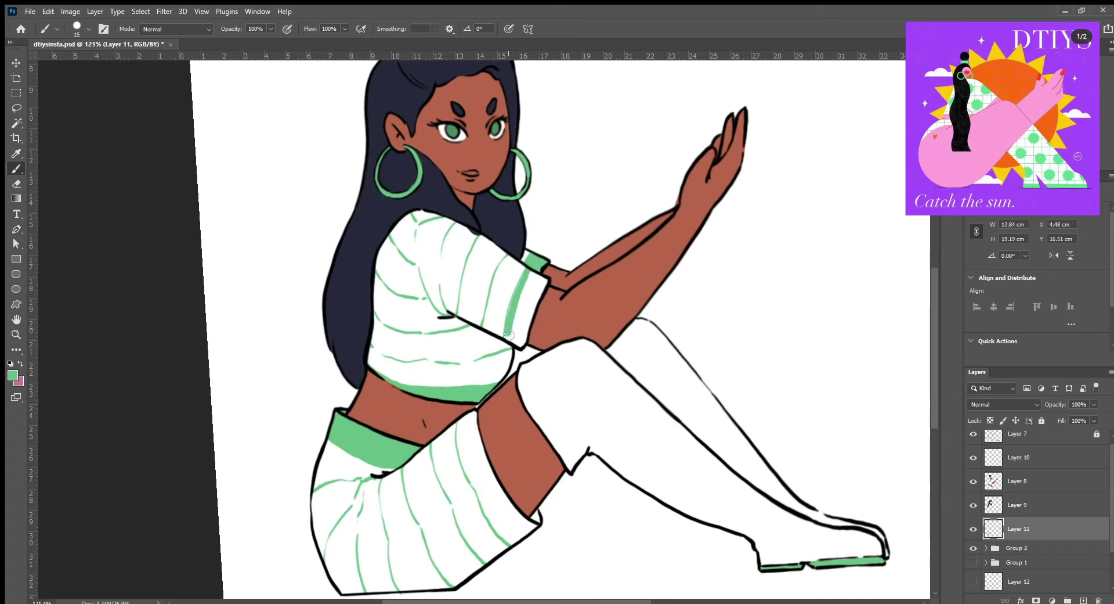
{"action": "left_click_drag", "start_coordinate": [532, 275], "coordinate": [514, 340]}
{"action": "mouse_move", "coordinate": [514, 339]}
{"action": "left_mouse_down"}
{"action": "mouse_move", "coordinate": [380, 264]}
{"action": "mouse_move", "coordinate": [458, 371]}
{"action": "left_mouse_up"}
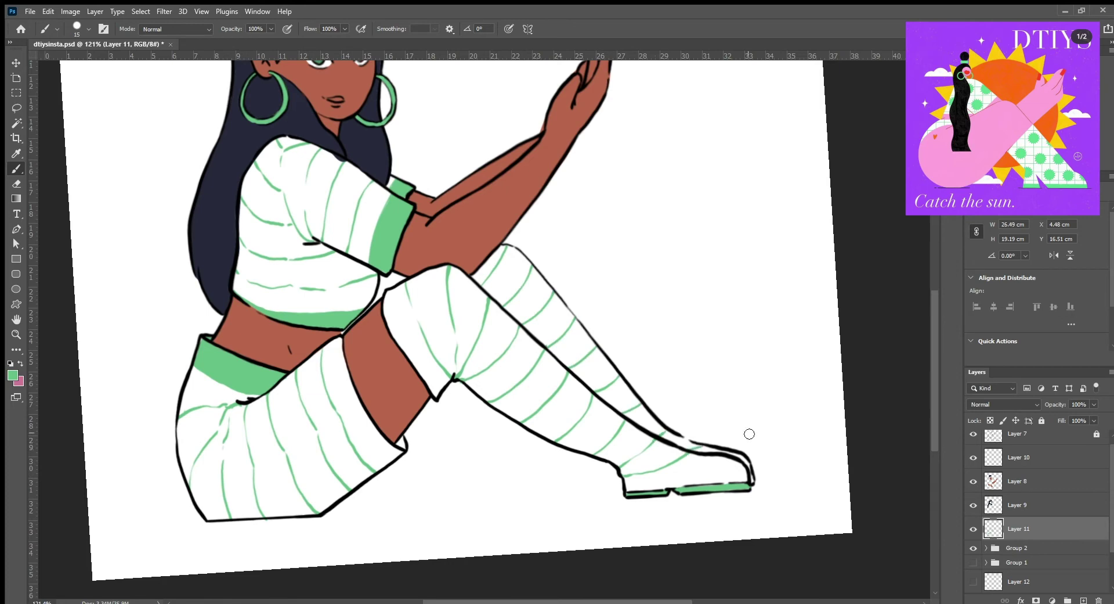
{"action": "scroll", "coordinate": [749, 433], "scroll_direction": "down", "scroll_amount": 5}
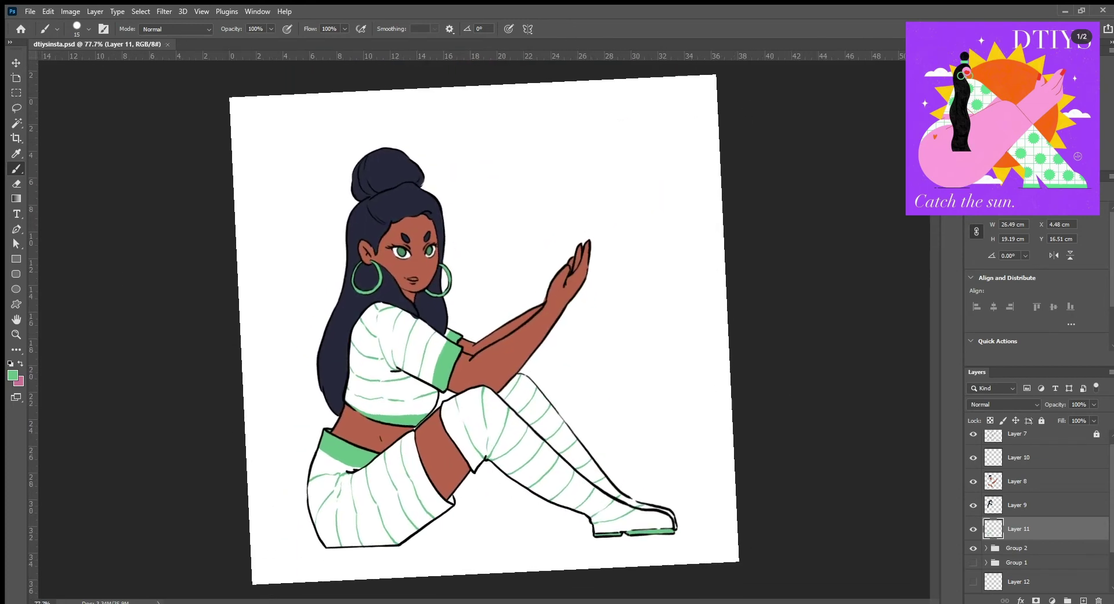
Add a layer below the stripes and fill it with a soft orchid pink as the background.
{"action": "key", "text": "ctrl+shift+alt+n"}
{"action": "key", "text": "ctrl+BackSpace"}
{"action": "key", "text": "i"}
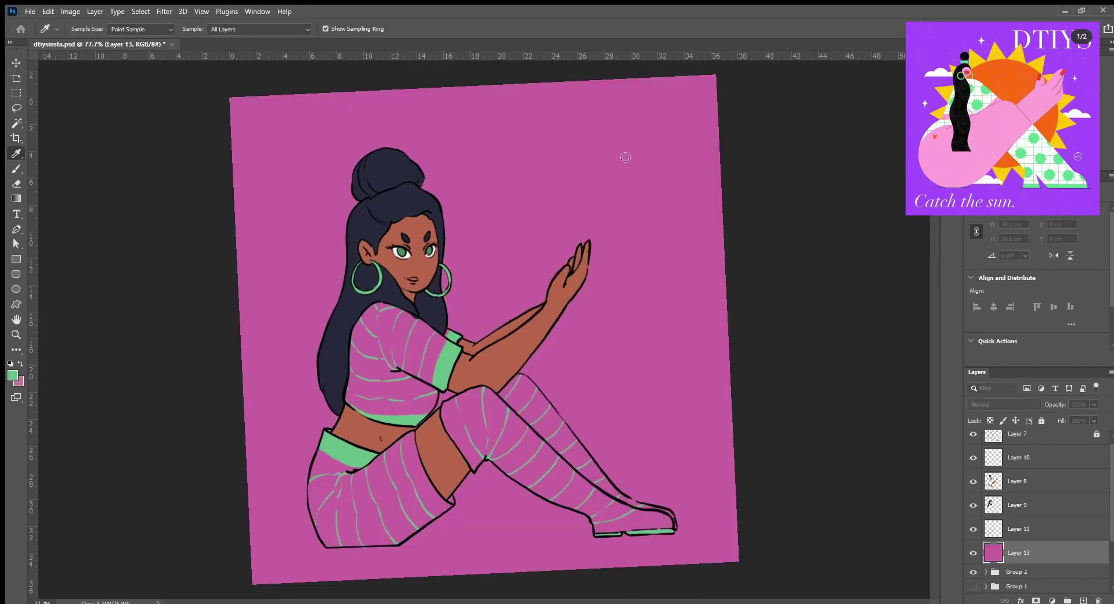
{"action": "left_click", "coordinate": [12, 64]}
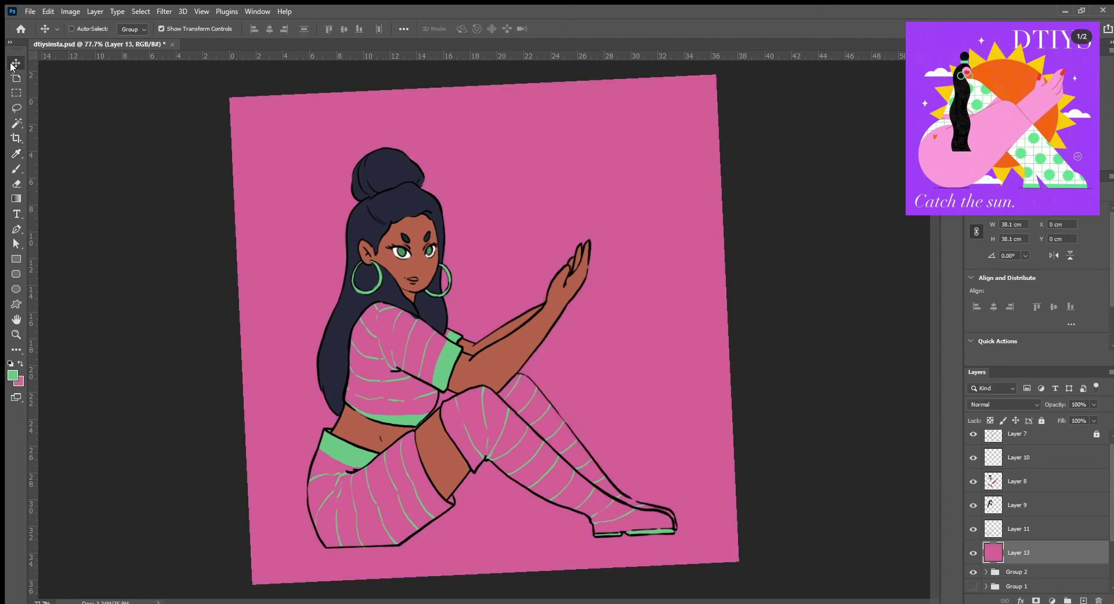
{"action": "key", "text": "i"}
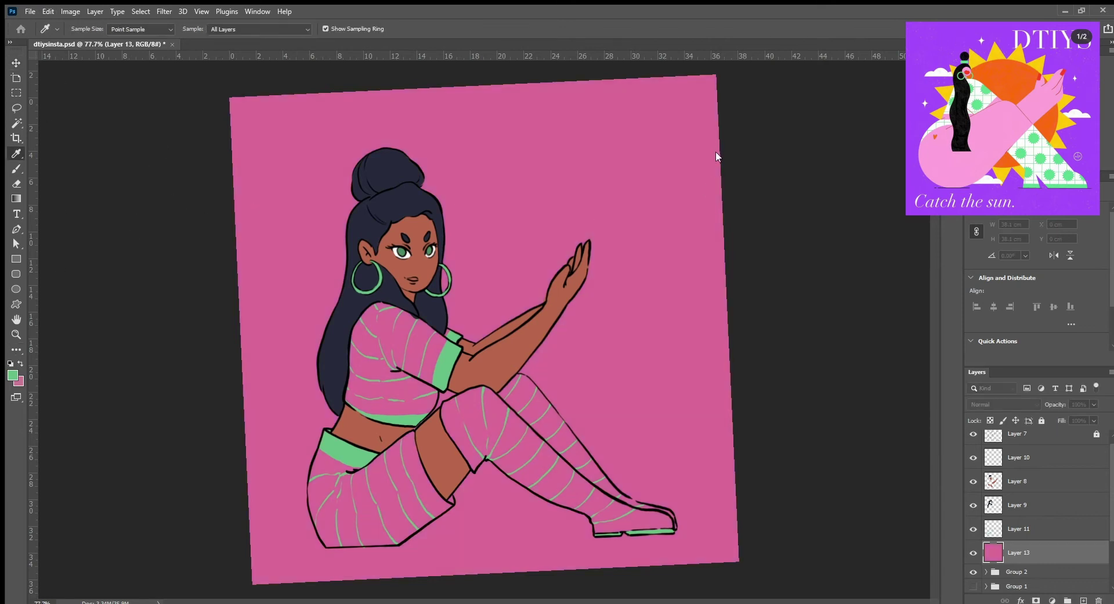
{"action": "key", "text": "ctrl+z"}
{"action": "key", "text": "v"}
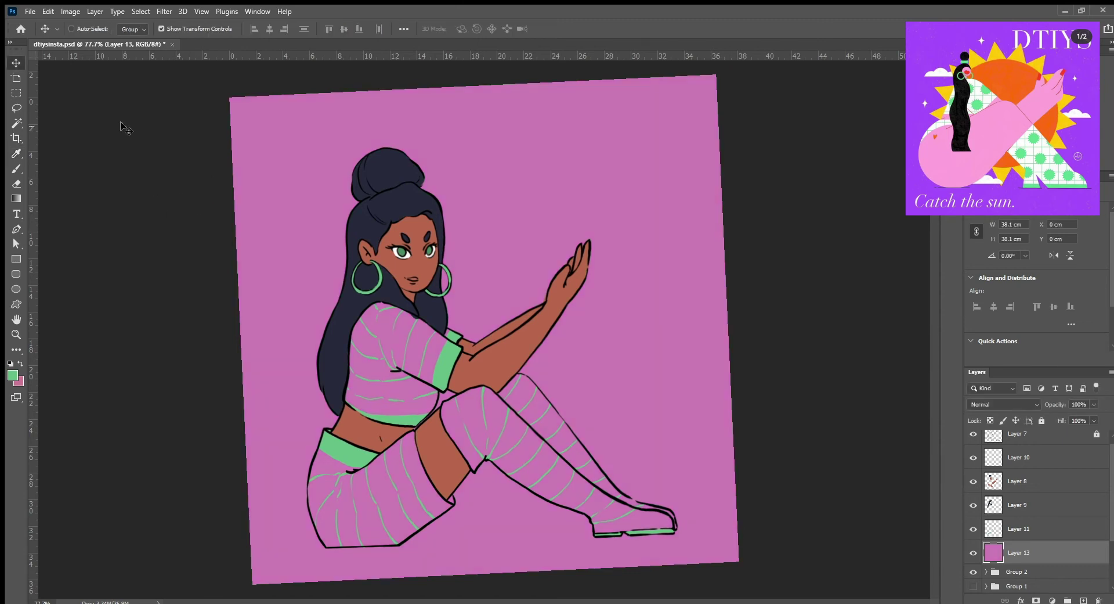
{"action": "key", "text": "ctrl+0"}
Add a layer above the pink background and paint the shirt and shorts solid white beneath the stripes.
{"action": "key", "text": "ctrl+shift+alt+n"}
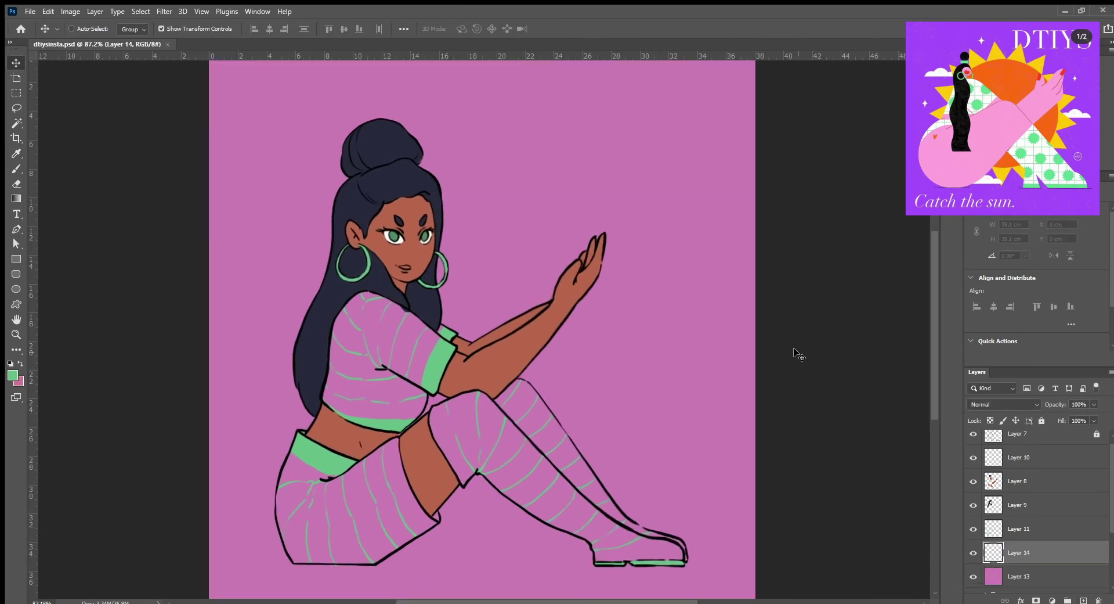
{"action": "key", "text": "b"}
{"action": "scroll", "coordinate": [399, 224], "scroll_direction": "up", "scroll_amount": 3}
{"action": "left_click_drag", "start_coordinate": [464, 186], "coordinate": [482, 226]}
{"action": "left_click_drag", "start_coordinate": [360, 174], "coordinate": [441, 325]}
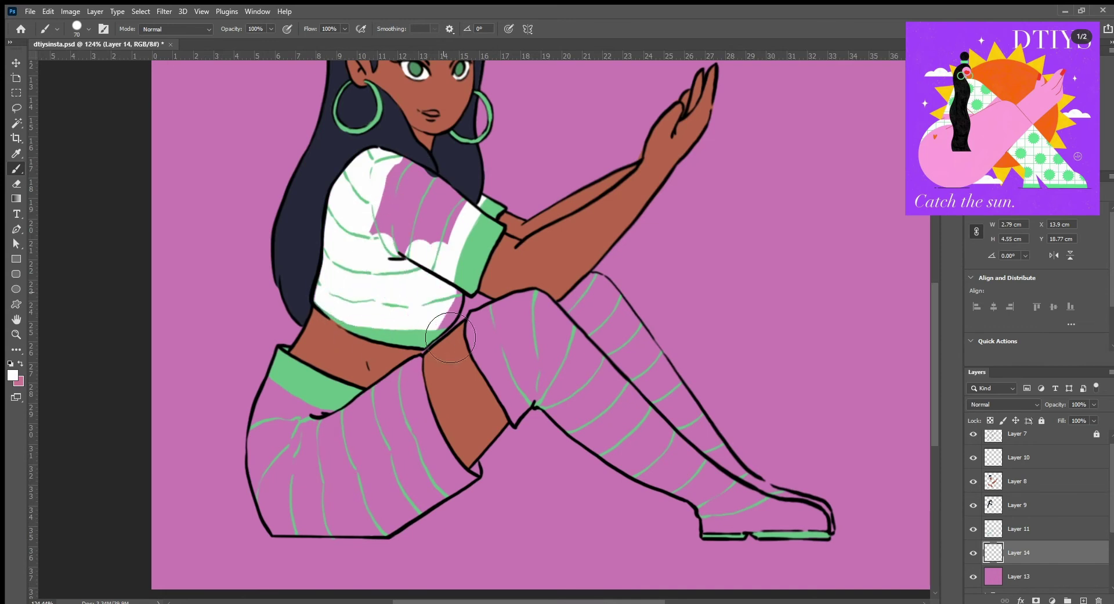
{"action": "left_click_drag", "start_coordinate": [372, 244], "coordinate": [464, 302]}
{"action": "mouse_move", "coordinate": [315, 422]}
{"action": "left_mouse_down"}
{"action": "mouse_move", "coordinate": [377, 372]}
{"action": "mouse_move", "coordinate": [372, 459]}
{"action": "mouse_move", "coordinate": [437, 383]}
{"action": "mouse_move", "coordinate": [501, 454]}
{"action": "mouse_move", "coordinate": [497, 494]}
{"action": "mouse_move", "coordinate": [406, 543]}
{"action": "mouse_move", "coordinate": [292, 536]}
{"action": "mouse_move", "coordinate": [310, 542]}
{"action": "mouse_move", "coordinate": [339, 491]}
{"action": "mouse_move", "coordinate": [429, 452]}
{"action": "left_mouse_up"}
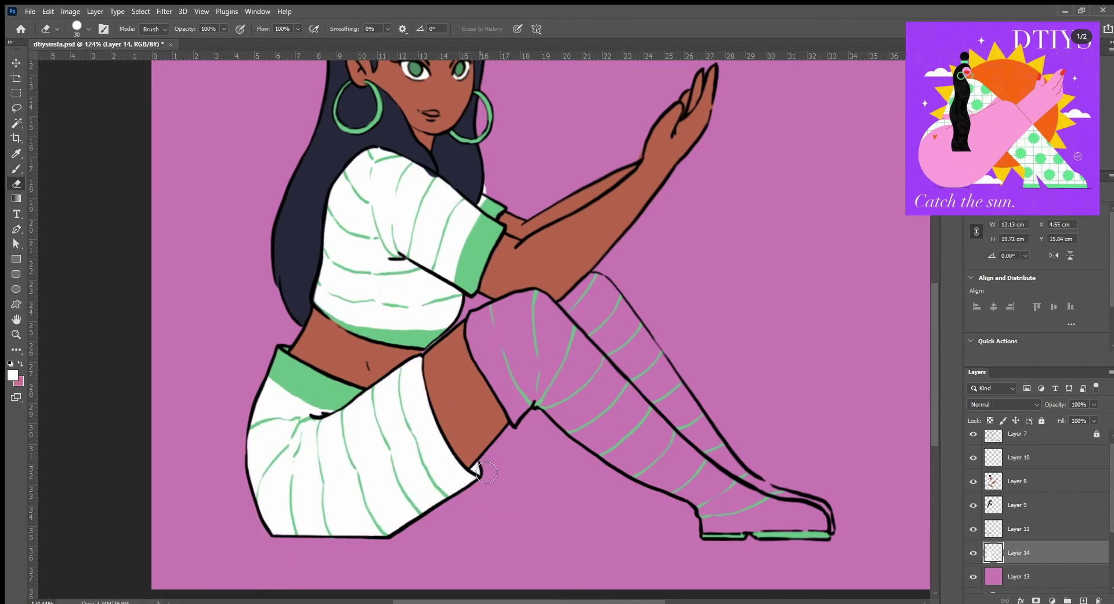
Paint both thigh-high boots white down to the feet, keeping the colour inside the line work.
{"action": "mouse_move", "coordinate": [561, 333]}
{"action": "left_mouse_down"}
{"action": "mouse_move", "coordinate": [510, 349]}
{"action": "mouse_move", "coordinate": [543, 407]}
{"action": "left_mouse_up"}
{"action": "left_click_drag", "start_coordinate": [586, 441], "coordinate": [479, 371]}
{"action": "mouse_move", "coordinate": [505, 400]}
{"action": "left_mouse_down"}
{"action": "mouse_move", "coordinate": [478, 373]}
{"action": "mouse_move", "coordinate": [503, 233]}
{"action": "mouse_move", "coordinate": [537, 290]}
{"action": "mouse_move", "coordinate": [555, 371]}
{"action": "mouse_move", "coordinate": [540, 418]}
{"action": "left_mouse_up"}
{"action": "scroll", "coordinate": [539, 418], "scroll_direction": "down", "scroll_amount": 5}
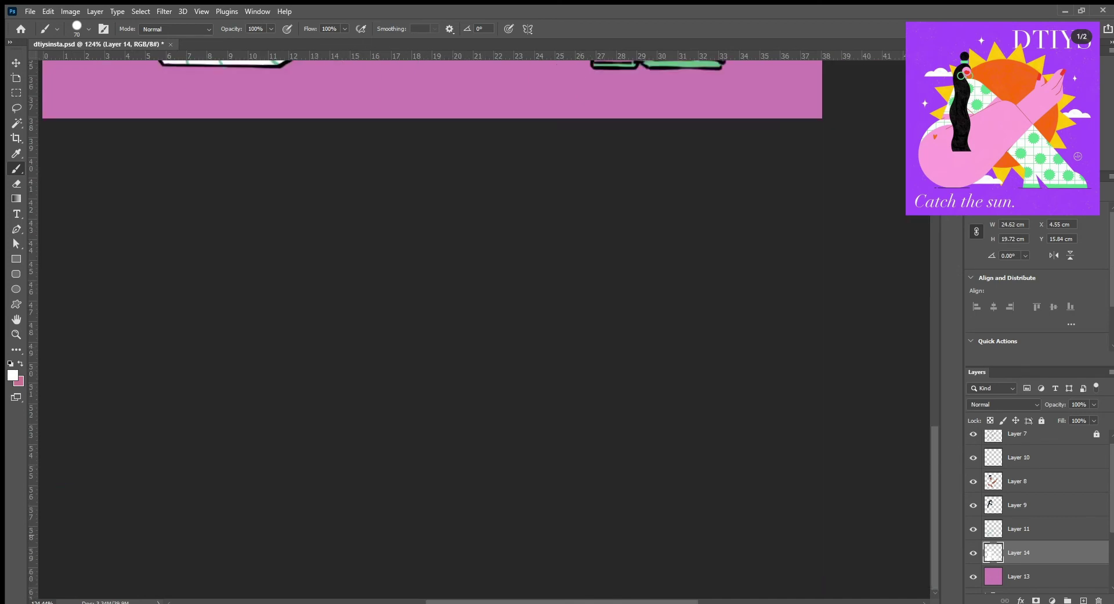
{"action": "scroll", "coordinate": [578, 358], "scroll_direction": "up", "scroll_amount": 3}
{"action": "mouse_move", "coordinate": [578, 358]}
{"action": "left_mouse_down"}
{"action": "mouse_move", "coordinate": [518, 355]}
{"action": "mouse_move", "coordinate": [600, 375]}
{"action": "mouse_move", "coordinate": [716, 378]}
{"action": "mouse_move", "coordinate": [712, 349]}
{"action": "mouse_move", "coordinate": [626, 322]}
{"action": "mouse_move", "coordinate": [572, 355]}
{"action": "left_mouse_up"}
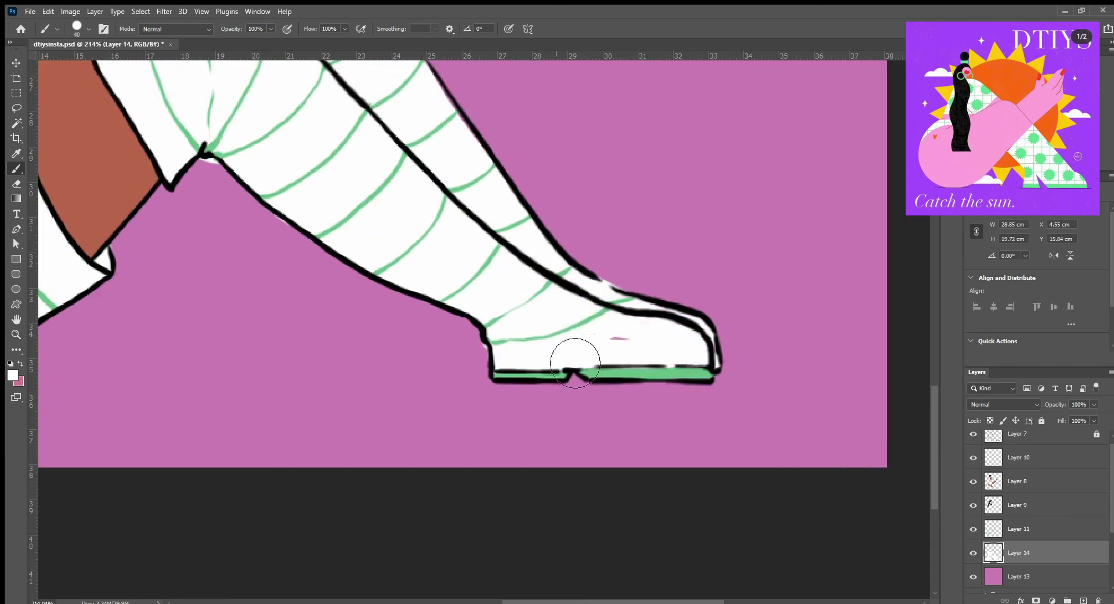
{"action": "key", "text": "e"}
{"action": "scroll", "coordinate": [636, 288], "scroll_direction": "down", "scroll_amount": 6}
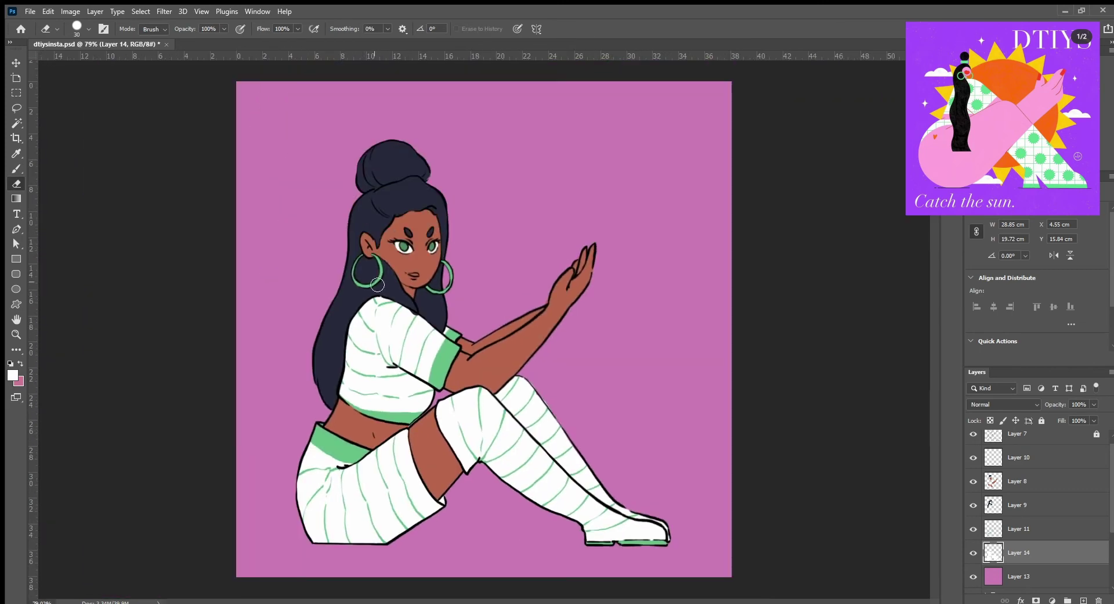
Draw a white circle about 7 cm wide above the hands as the sun, directly above the background layer.
{"action": "key", "text": "u"}
{"action": "key", "text": "alt+bracketleft"}
{"action": "left_click_drag", "start_coordinate": [601, 284], "coordinate": [600, 284]}
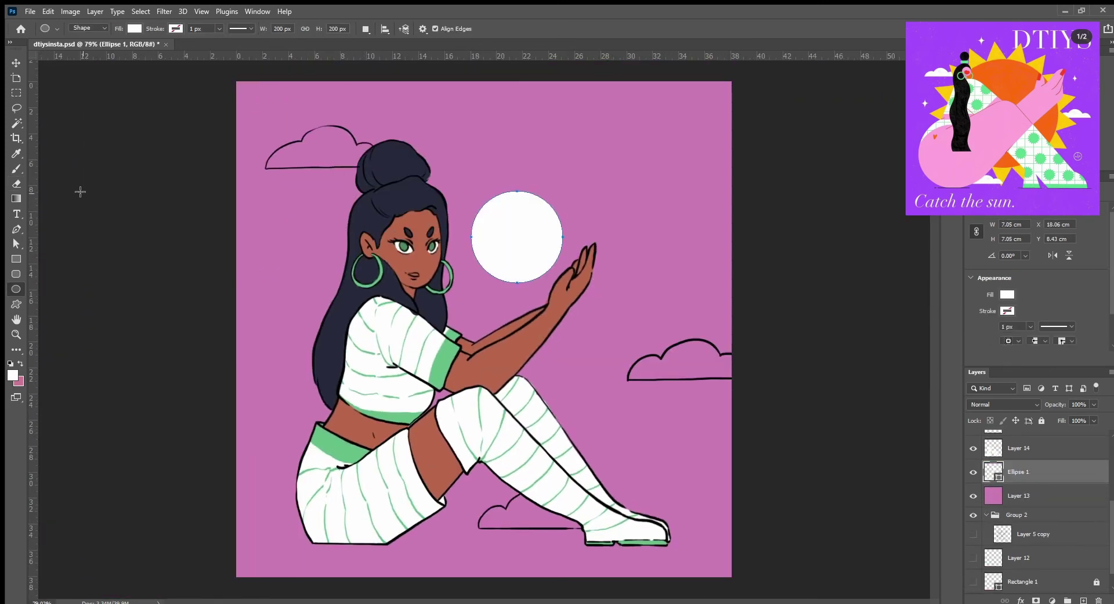
{"action": "scroll", "coordinate": [1054, 529], "scroll_direction": "down", "scroll_amount": 1}
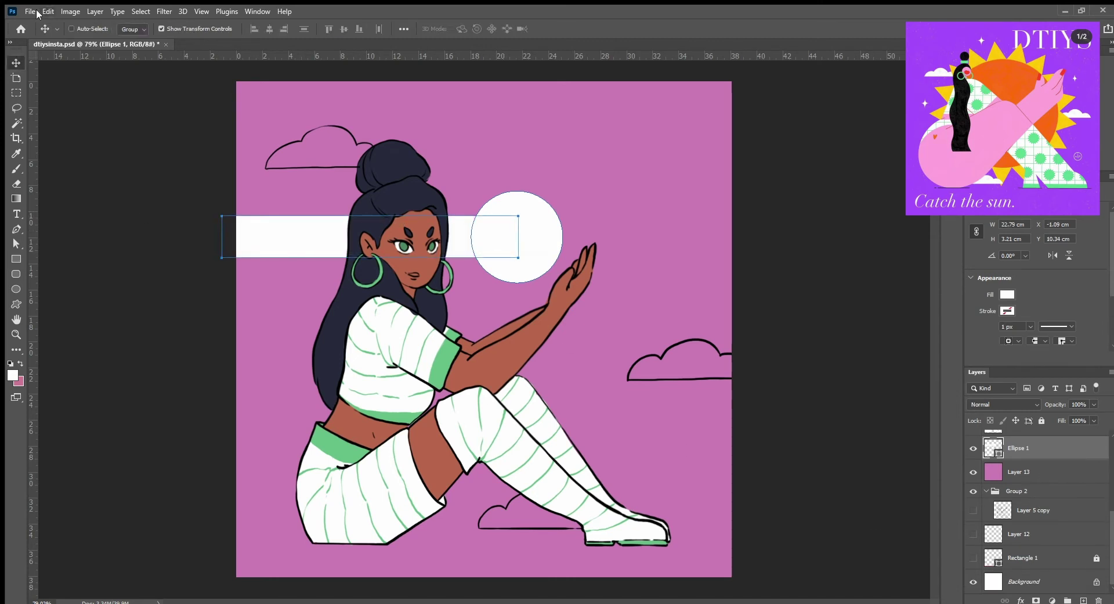
{"action": "key", "text": "ctrl+t"}
{"action": "left_click_drag", "start_coordinate": [370, 215], "coordinate": [369, 227]}
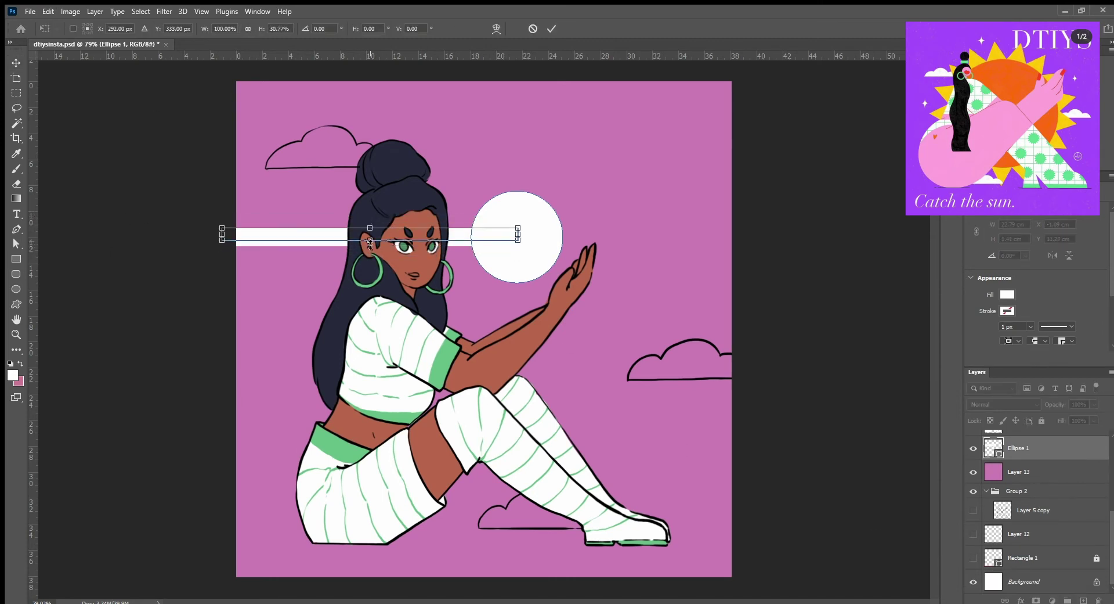
{"action": "key", "text": "Return"}
{"action": "scroll", "coordinate": [1023, 483], "scroll_direction": "up", "scroll_amount": 1}
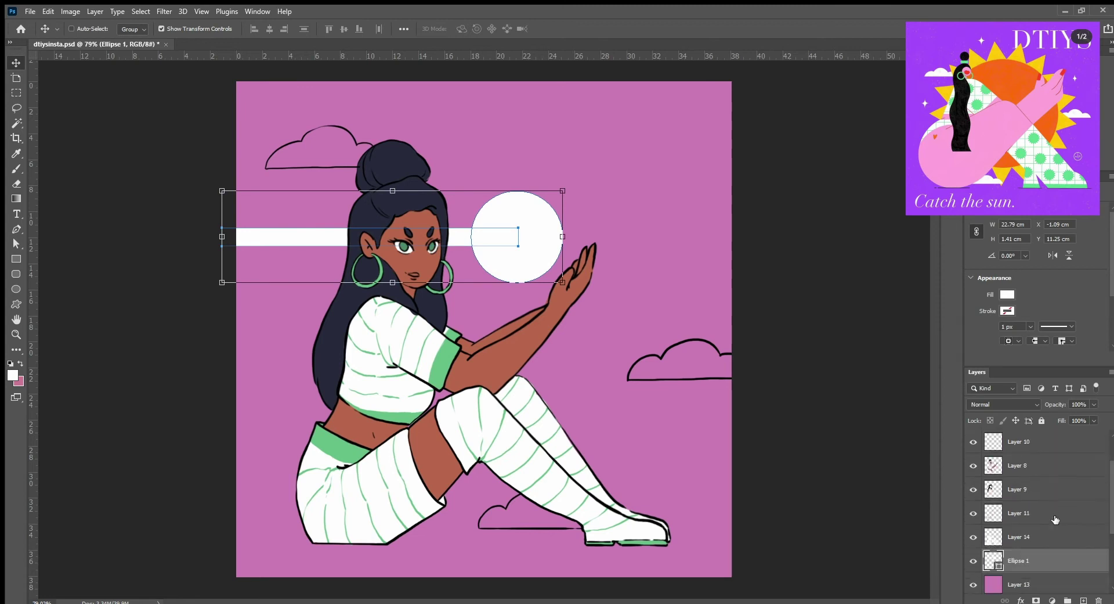
{"action": "left_click", "coordinate": [1021, 465]}
{"action": "key", "text": "ctrl+z"}
{"action": "key", "text": "ctrl+z"}
Draw a thin white horizontal bar about 22.5 cm long on its own layer, running from the canvas edge to the sun's centre.
{"action": "key", "text": "u"}
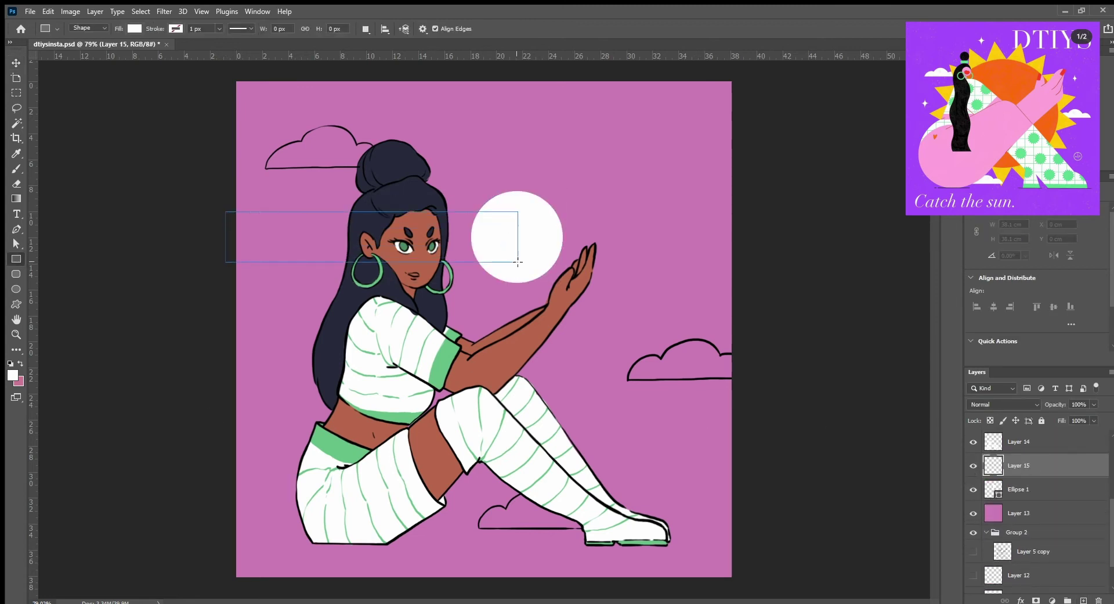
{"action": "left_click_drag", "start_coordinate": [518, 262], "coordinate": [518, 262]}
{"action": "left_click_drag", "start_coordinate": [373, 212], "coordinate": [373, 224]}
{"action": "left_click_drag", "start_coordinate": [370, 261], "coordinate": [371, 246]}
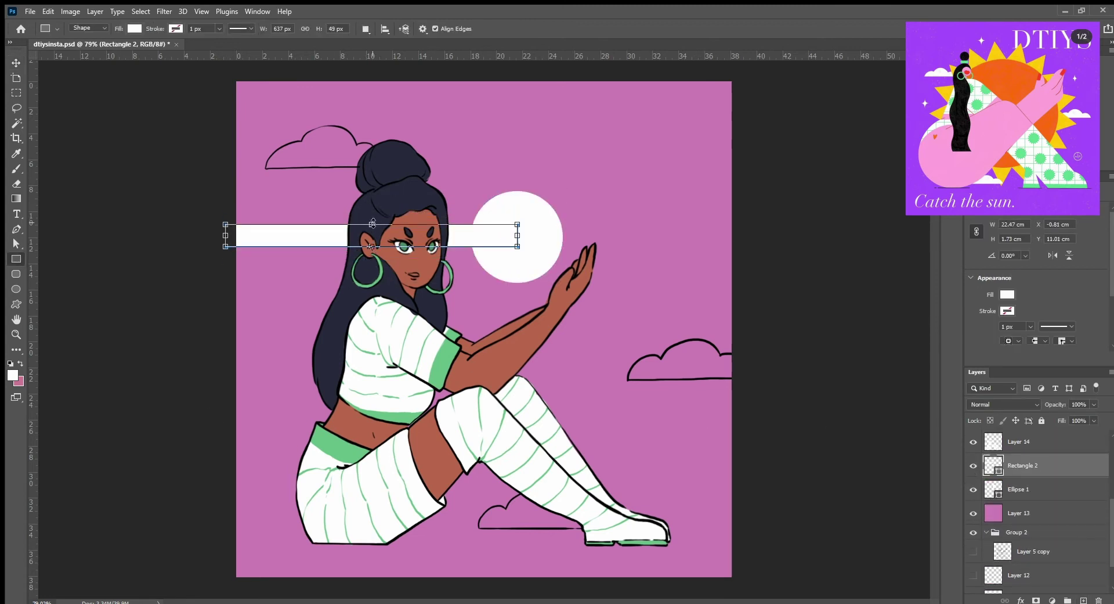
Duplicate the bar, rotate the copy about 90° and stretch it over the full canvas height through the sun's centre.
{"action": "key", "text": "ctrl+j"}
{"action": "key", "text": "ctrl+t"}
{"action": "left_click_drag", "start_coordinate": [448, 214], "coordinate": [392, 307]}
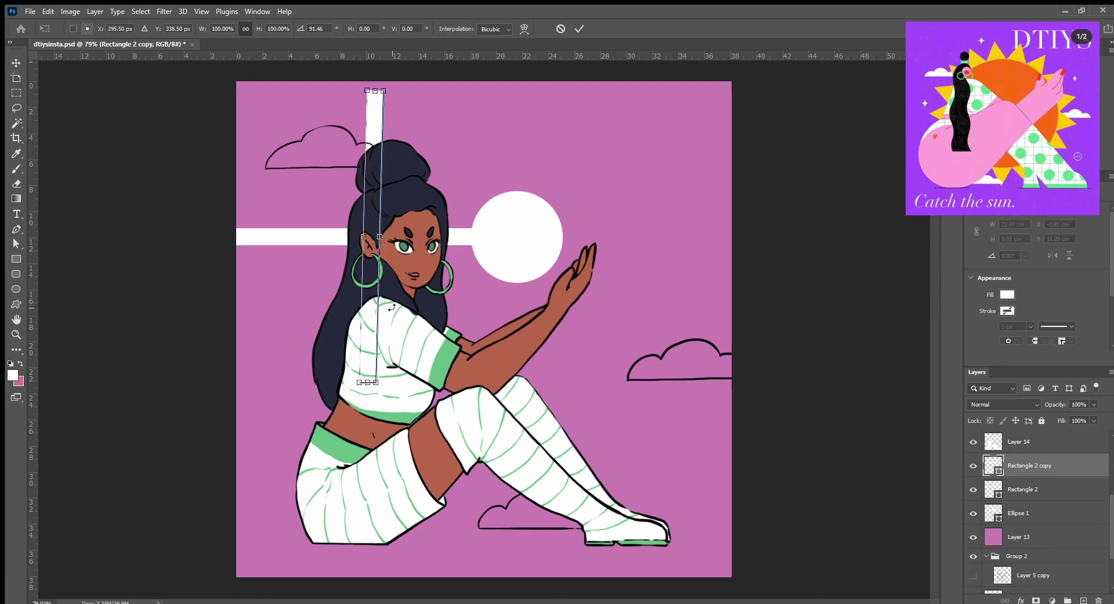
{"action": "left_click_drag", "start_coordinate": [375, 243], "coordinate": [510, 191]}
{"action": "left_click_drag", "start_coordinate": [517, 383], "coordinate": [515, 583]}
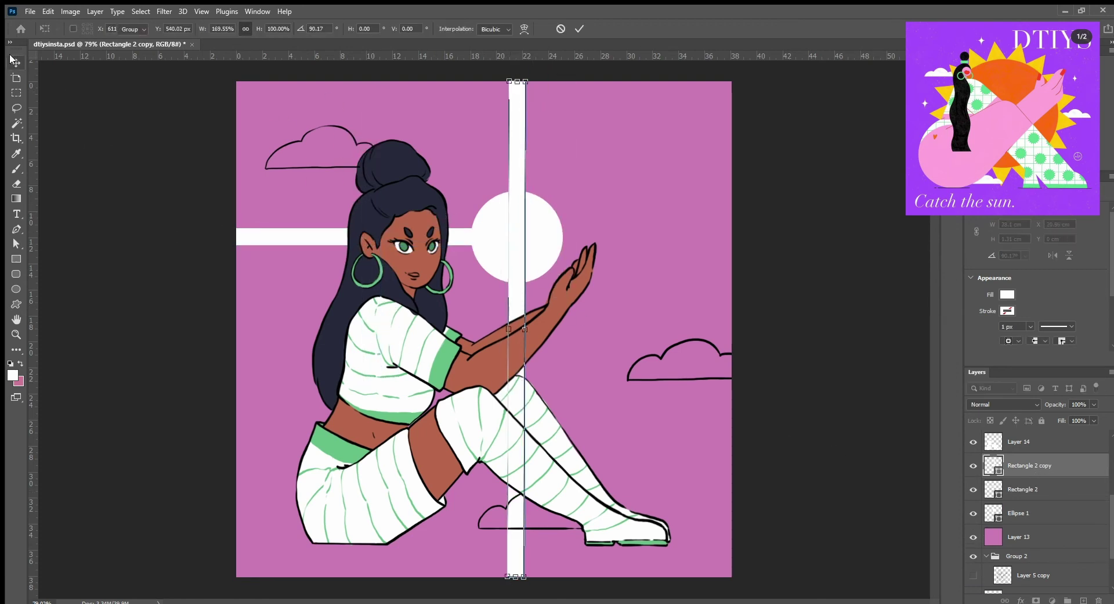
{"action": "key", "text": "Return"}
Duplicate the horizontal bar, rotate the copy about 36.5° through the sun's centre and lengthen it past the canvas corners.
{"action": "key", "text": "alt+bracketleft"}
{"action": "key", "text": "ctrl+j"}
{"action": "key", "text": "ctrl+t"}
{"action": "left_click_drag", "start_coordinate": [534, 236], "coordinate": [511, 241]}
{"action": "left_click_drag", "start_coordinate": [311, 86], "coordinate": [299, 69]}
{"action": "left_click_drag", "start_coordinate": [726, 398], "coordinate": [784, 432]}
{"action": "key", "text": "Return"}
Duplicate the diagonal ray, rotate the copy to the opposite diagonal and lengthen its lower end past the canvas edge.
{"action": "key", "text": "ctrl+j"}
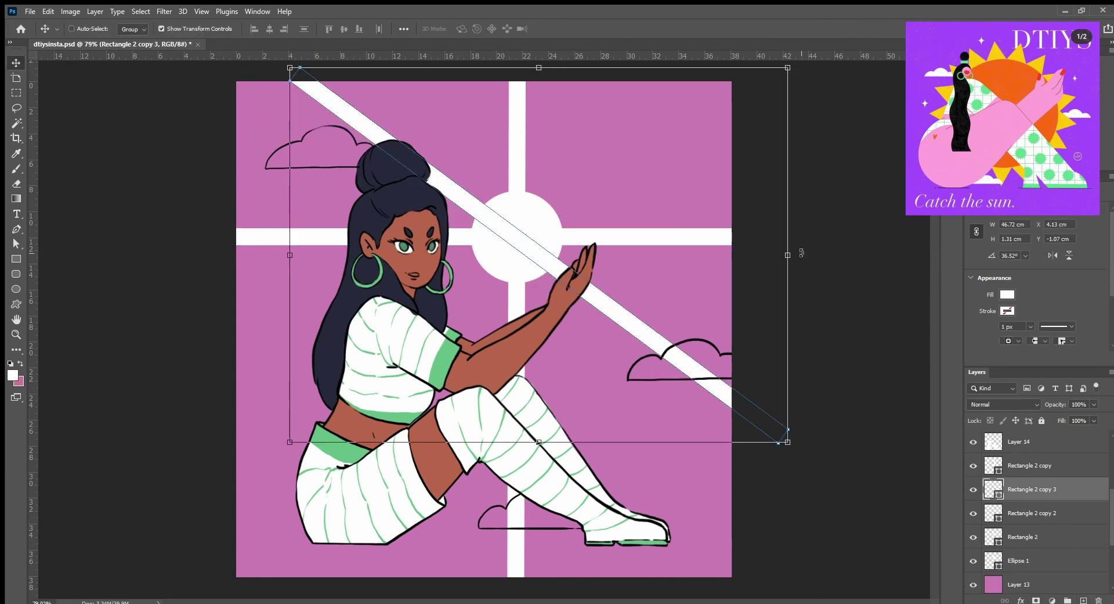
{"action": "left_click_drag", "start_coordinate": [802, 253], "coordinate": [477, 269]}
{"action": "key", "text": "Return"}
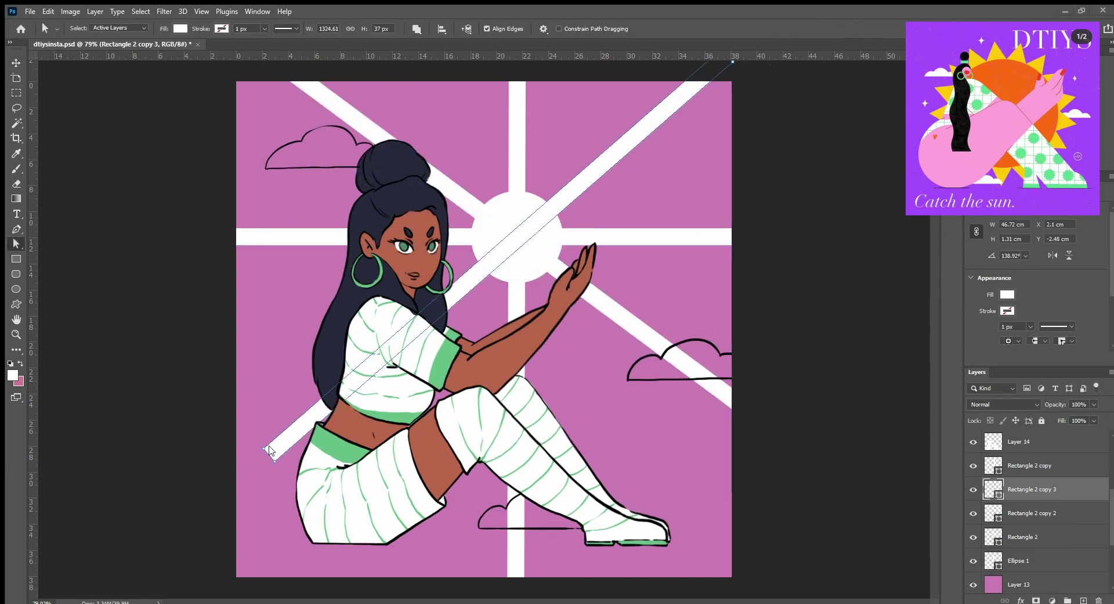
{"action": "left_click_drag", "start_coordinate": [267, 456], "coordinate": [214, 500]}
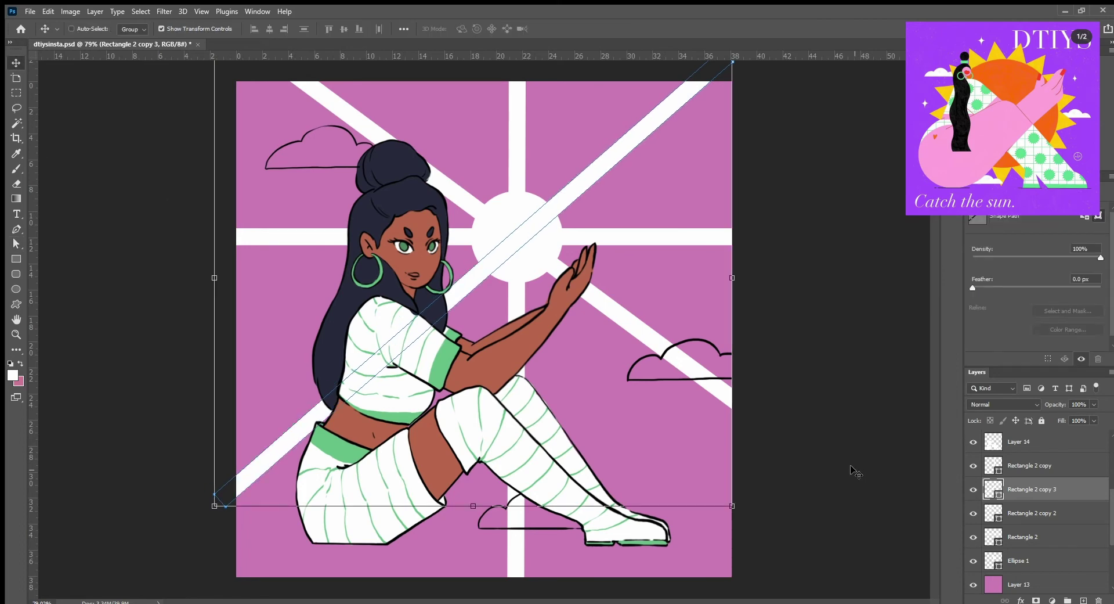
Move the sun circle's layer above the rays and fill it with light orange.
{"action": "left_click_drag", "start_coordinate": [1022, 560], "coordinate": [1021, 456]}
{"action": "key", "text": "i"}
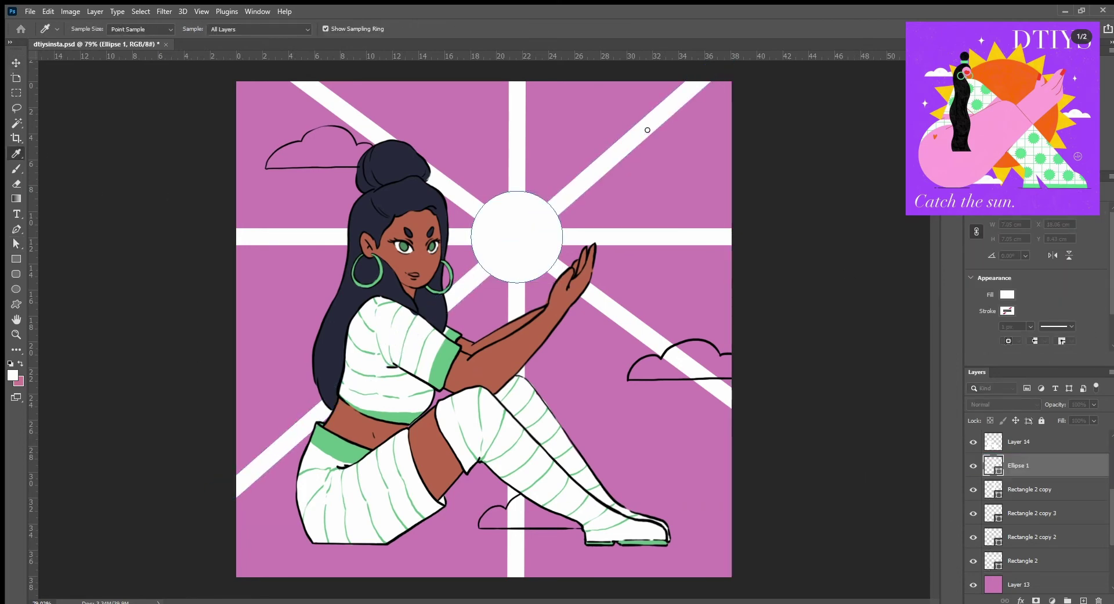
{"action": "key", "text": "v"}
Fill all four ray rectangles with the same light orange as the sun.
{"action": "left_click", "coordinate": [1022, 561]}
{"action": "left_click", "coordinate": [1037, 494], "text": "shift"}
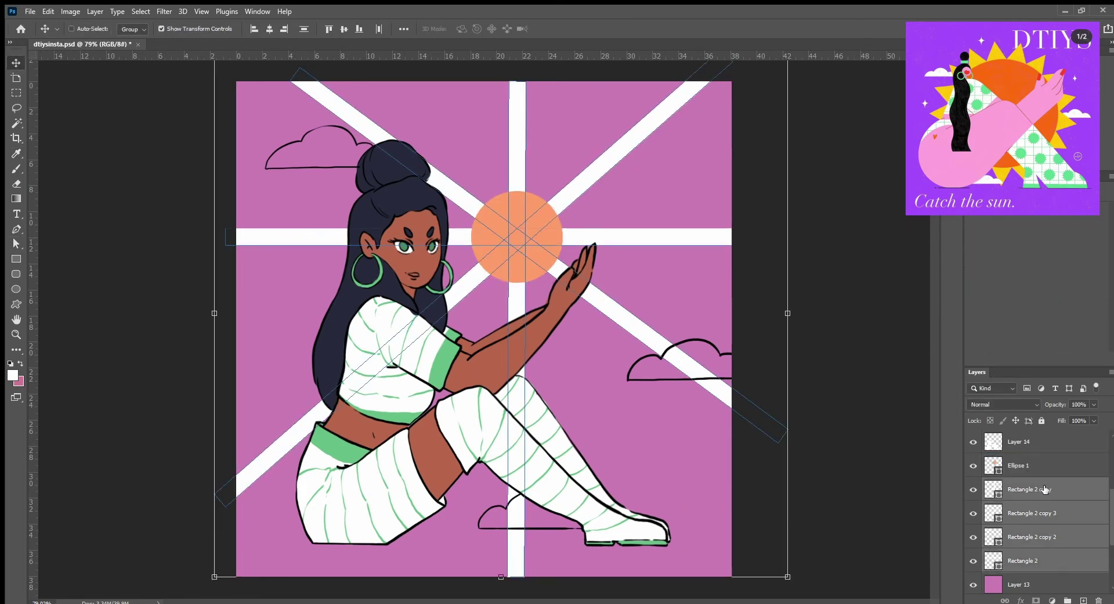
{"action": "left_click", "coordinate": [1021, 560]}
{"action": "key", "text": "alt+BackSpace"}
{"action": "left_click", "coordinate": [1021, 536]}
{"action": "key", "text": "alt+BackSpace"}
{"action": "left_click", "coordinate": [1022, 512]}
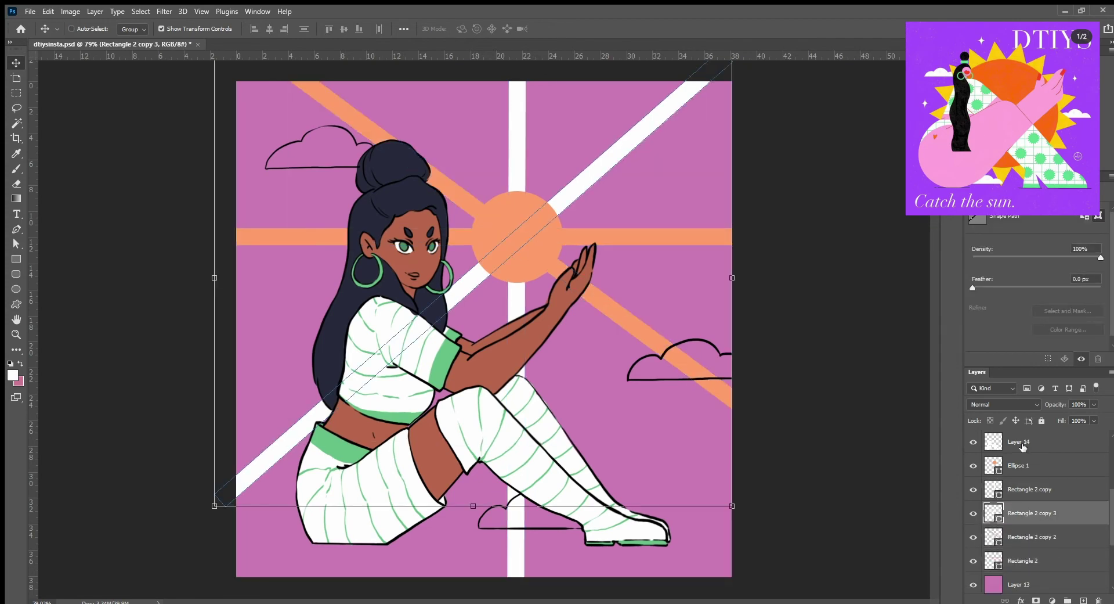
{"action": "key", "text": "alt+BackSpace"}
{"action": "left_click", "coordinate": [1022, 489]}
{"action": "key", "text": "alt+BackSpace"}
Group the sun circle and the four ray layers together.
{"action": "left_click", "coordinate": [1022, 465]}
{"action": "left_click", "coordinate": [1022, 560], "text": "shift"}
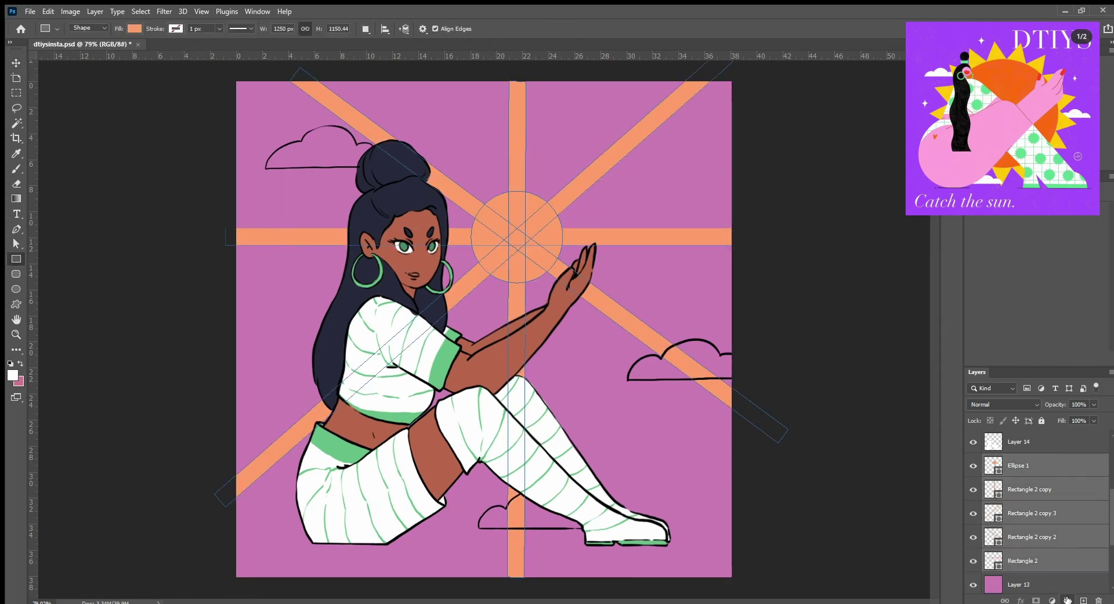
{"action": "key", "text": "ctrl+g"}
Select the white clothing layer and paint the cloud beyond the knees solid white.
{"action": "left_click", "coordinate": [1029, 536]}
{"action": "key", "text": "u"}
{"action": "key", "text": "b"}
{"action": "scroll", "coordinate": [671, 368], "scroll_direction": "up", "scroll_amount": 2}
{"action": "mouse_move", "coordinate": [721, 306]}
{"action": "left_mouse_down"}
{"action": "mouse_move", "coordinate": [649, 347]}
{"action": "mouse_move", "coordinate": [790, 333]}
{"action": "mouse_move", "coordinate": [650, 344]}
{"action": "left_mouse_up"}
{"action": "left_click_drag", "start_coordinate": [650, 343], "coordinate": [864, 204]}
Fill the small cloud beneath the legs with white, cleaning up along its outline.
{"action": "left_click_drag", "start_coordinate": [636, 415], "coordinate": [673, 380]}
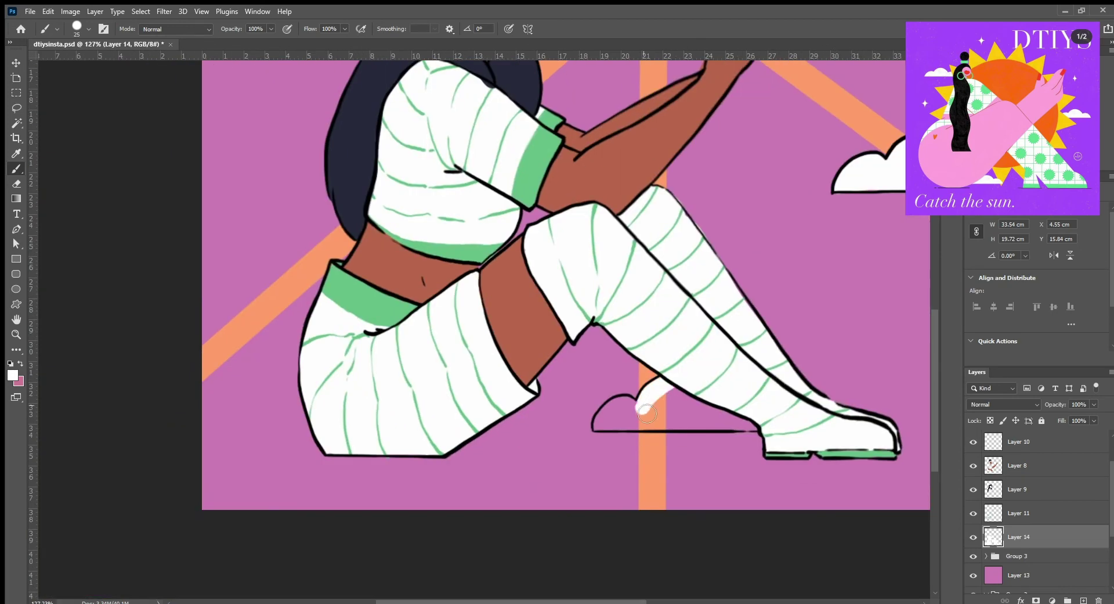
{"action": "left_click_drag", "start_coordinate": [595, 427], "coordinate": [756, 432]}
{"action": "key", "text": "e"}
{"action": "key", "text": "b"}
{"action": "left_click_drag", "start_coordinate": [647, 427], "coordinate": [688, 388]}
{"action": "scroll", "coordinate": [688, 389], "scroll_direction": "up", "scroll_amount": 8}
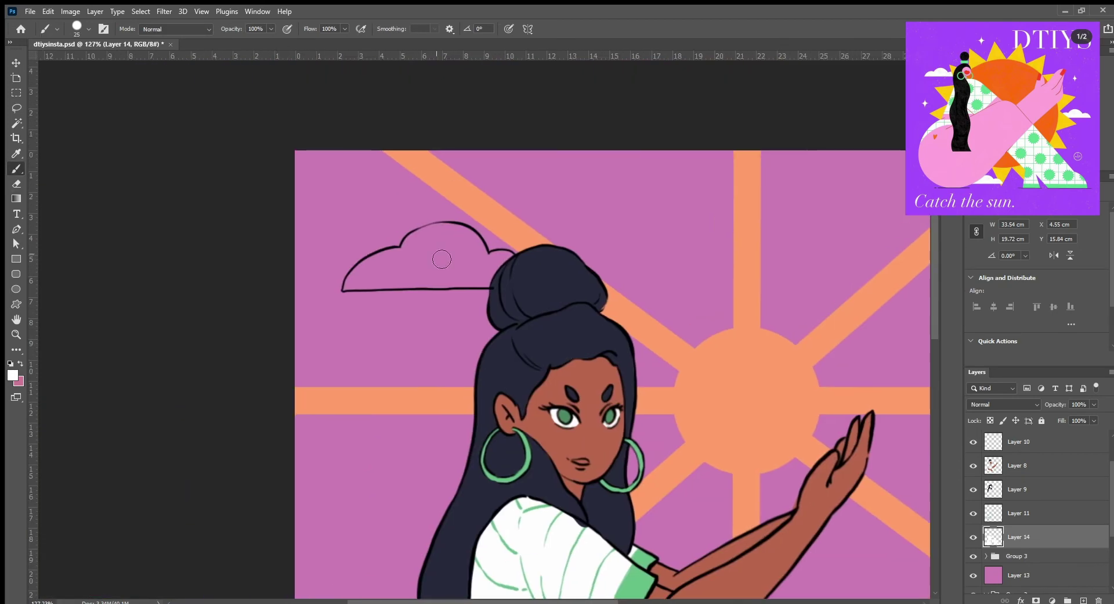
Paint the cloud behind the hair bun solid white up to its outline.
{"action": "mouse_move", "coordinate": [442, 259]}
{"action": "left_mouse_down"}
{"action": "mouse_move", "coordinate": [495, 281]}
{"action": "mouse_move", "coordinate": [450, 235]}
{"action": "left_mouse_up"}
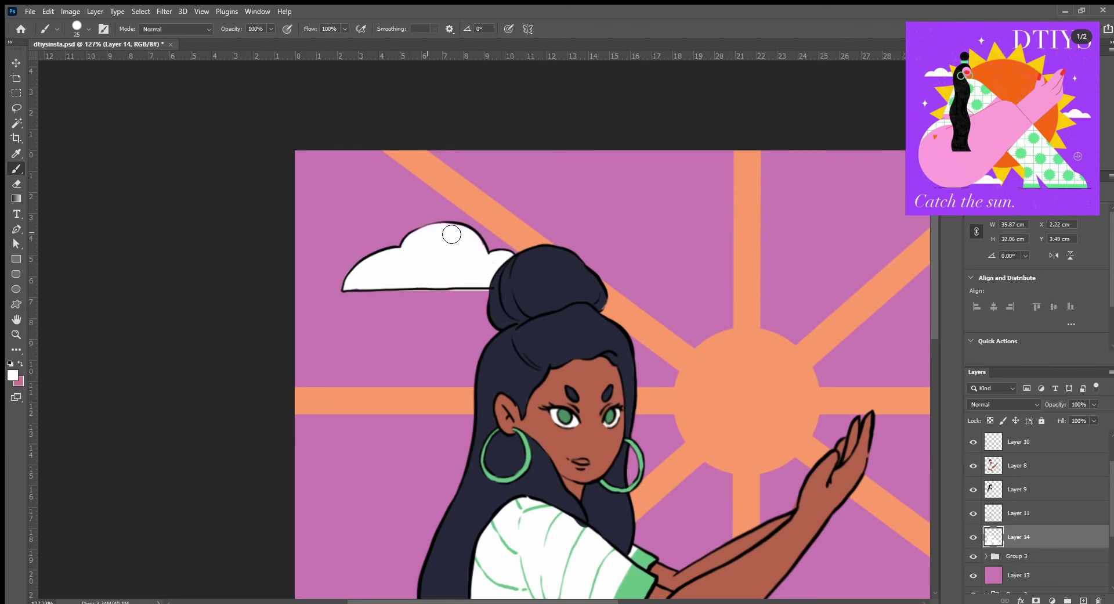
{"action": "key", "text": "e"}
{"action": "scroll", "coordinate": [465, 302], "scroll_direction": "down", "scroll_amount": 3}
Create a new layer beneath the locked layer and brush soft red shading onto the nose and ear.
{"action": "key", "text": "ctrl+shift+alt+n"}
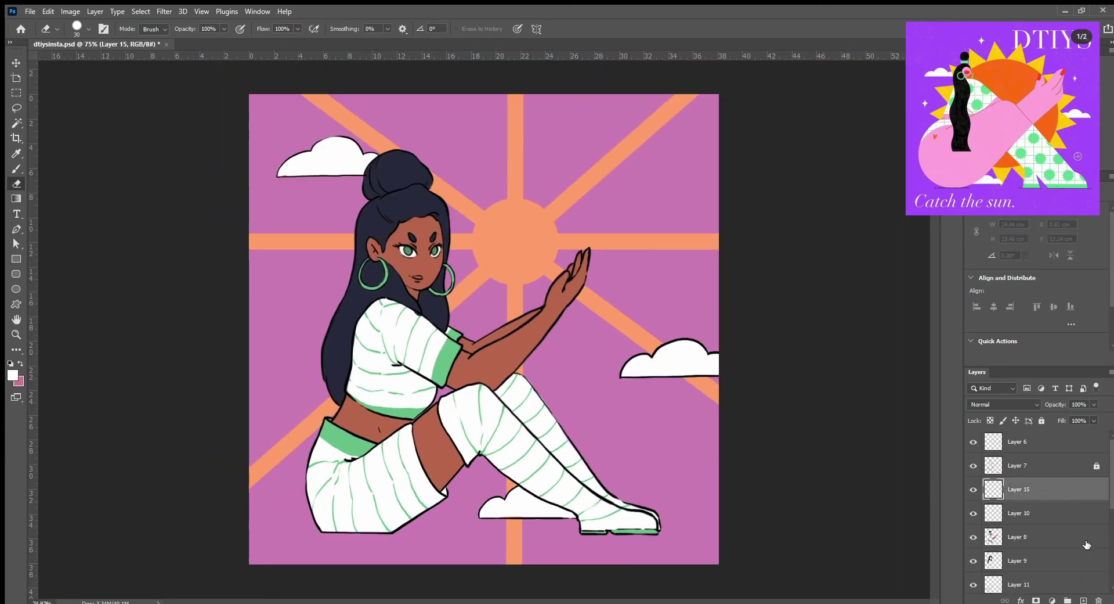
{"action": "key", "text": "b"}
{"action": "left_click", "coordinate": [525, 322], "text": "alt"}
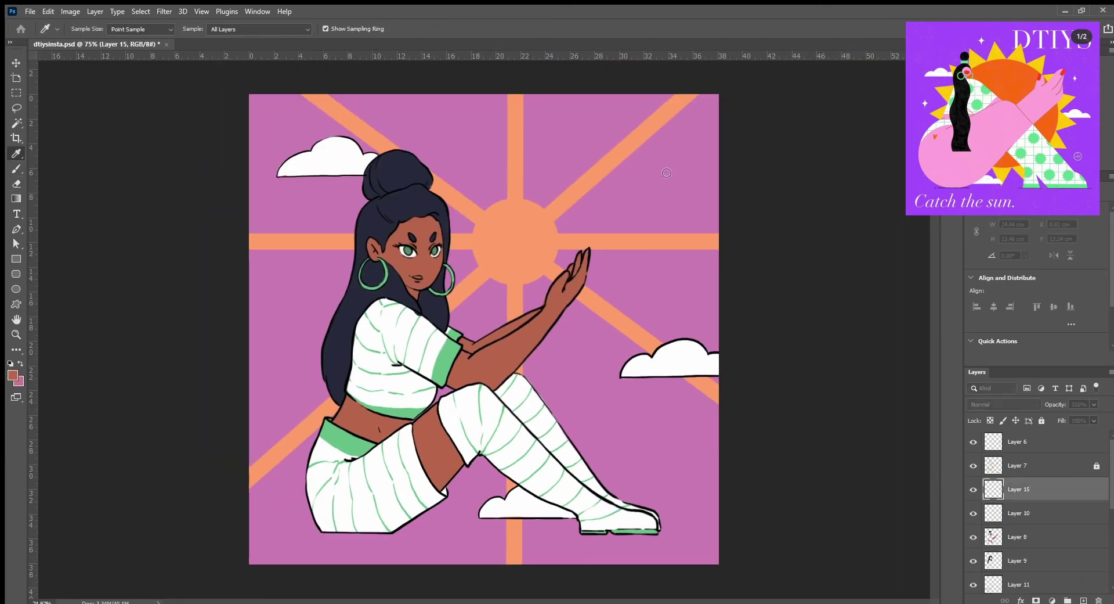
{"action": "scroll", "coordinate": [455, 321], "scroll_direction": "up", "scroll_amount": 2}
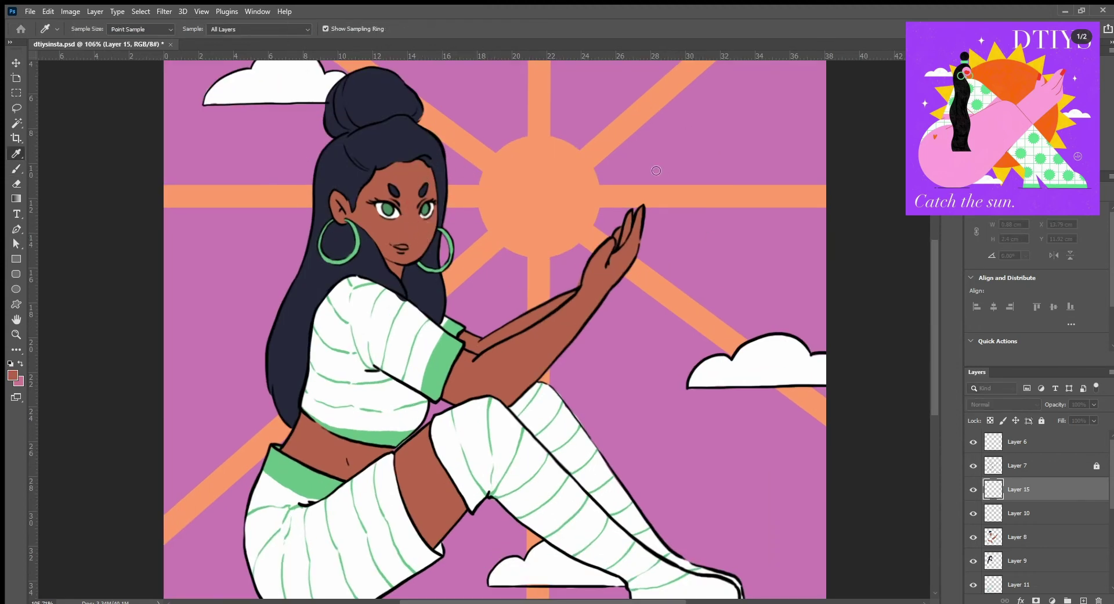
{"action": "left_click_drag", "start_coordinate": [416, 235], "coordinate": [419, 214]}
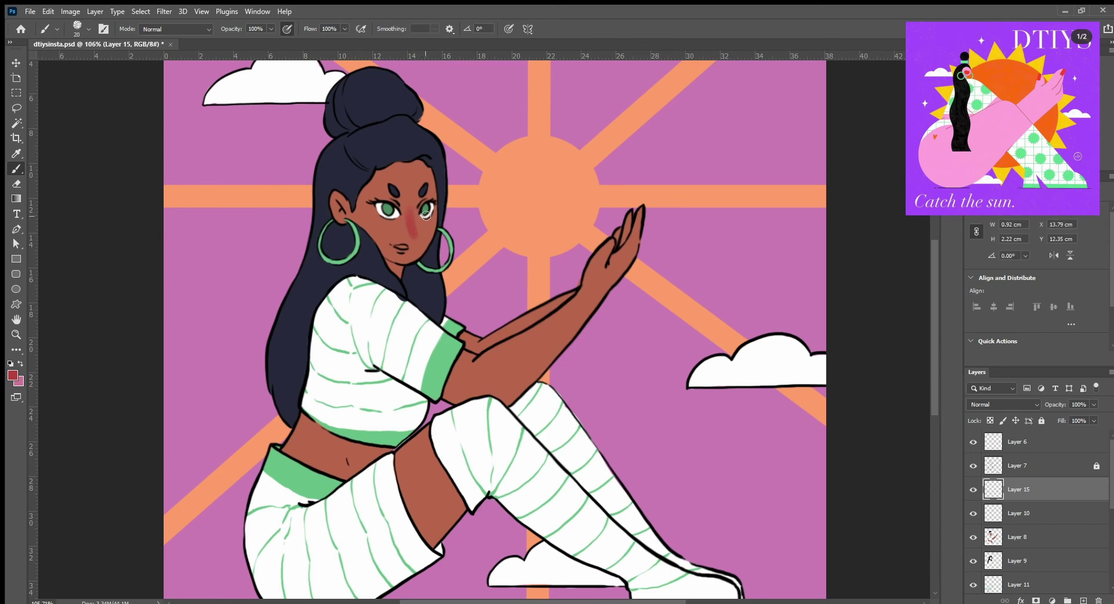
{"action": "left_click_drag", "start_coordinate": [341, 201], "coordinate": [344, 204]}
{"action": "key", "text": "bracketright"}
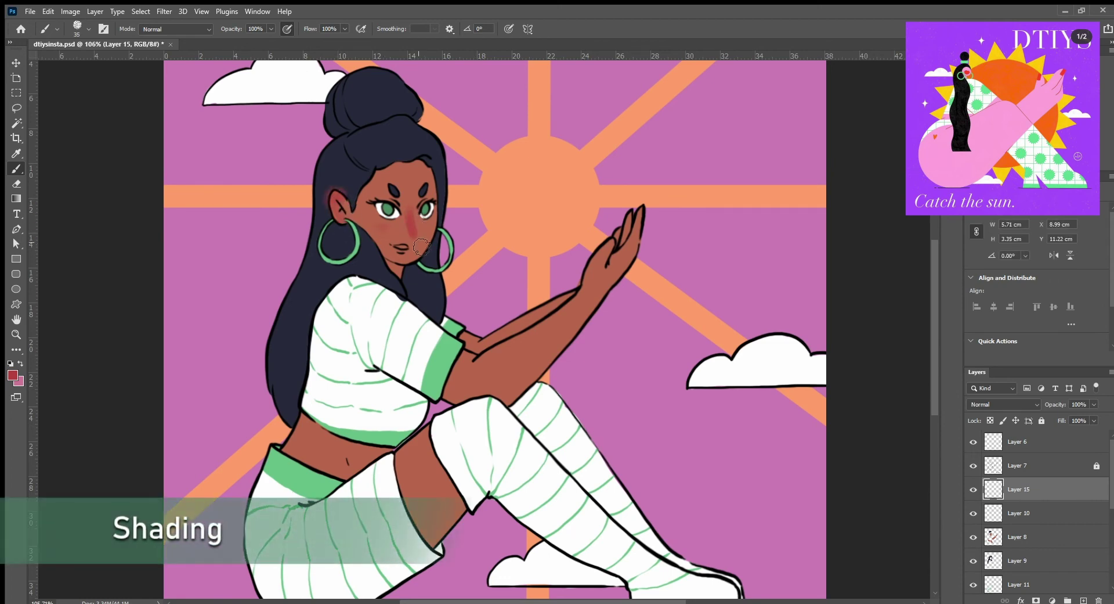
Brush a soft red blush over both cheeks with an enlarged brush.
{"action": "scroll", "coordinate": [379, 203], "scroll_direction": "up", "scroll_amount": 3}
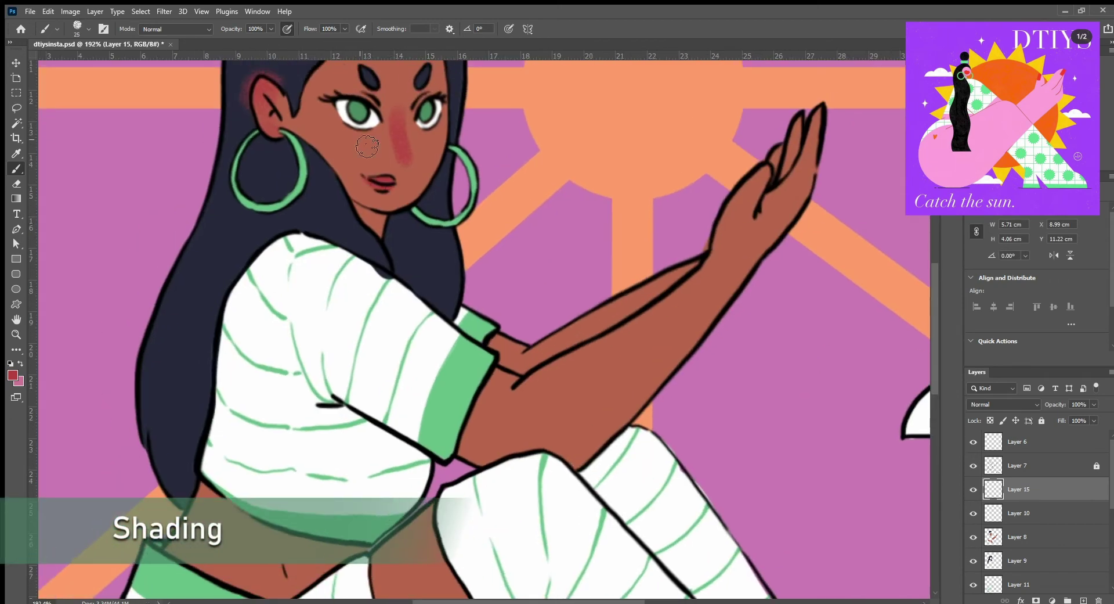
{"action": "left_click_drag", "start_coordinate": [367, 146], "coordinate": [374, 161]}
{"action": "key", "text": "bracketright"}
{"action": "key", "text": "bracketright"}
{"action": "key", "text": "bracketright"}
{"action": "mouse_move", "coordinate": [444, 137]}
{"action": "left_mouse_down"}
{"action": "mouse_move", "coordinate": [449, 154]}
{"action": "mouse_move", "coordinate": [458, 147]}
{"action": "left_mouse_up"}
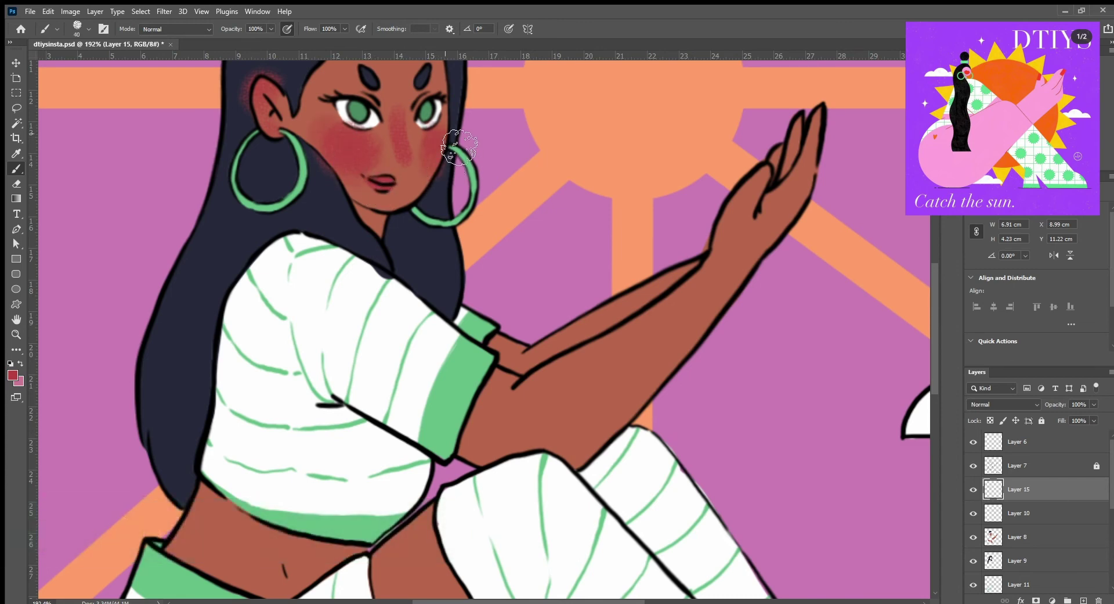
{"action": "scroll", "coordinate": [459, 146], "scroll_direction": "up", "scroll_amount": 3}
{"action": "key", "text": "bracketright"}
{"action": "key", "text": "bracketright"}
{"action": "key", "text": "bracketright"}
{"action": "scroll", "coordinate": [420, 187], "scroll_direction": "down", "scroll_amount": 5}
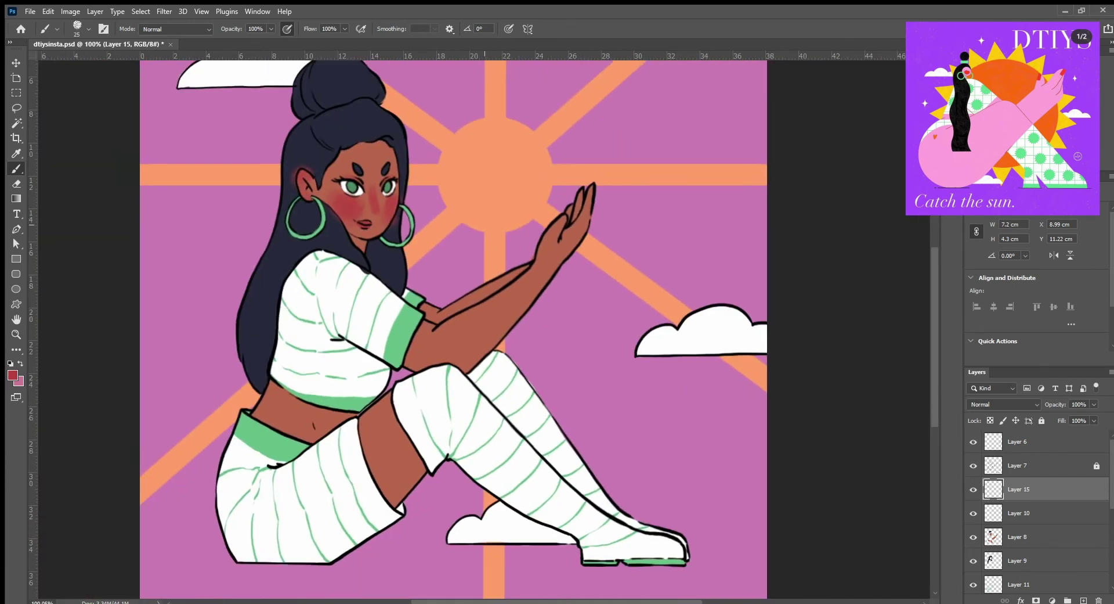
Shade the raised hand and wrist with the same soft red.
{"action": "scroll", "coordinate": [554, 184], "scroll_direction": "up", "scroll_amount": 4}
{"action": "left_click", "coordinate": [554, 184]}
{"action": "mouse_move", "coordinate": [593, 132]}
{"action": "left_mouse_down"}
{"action": "mouse_move", "coordinate": [545, 232]}
{"action": "mouse_move", "coordinate": [543, 273]}
{"action": "left_mouse_up"}
Enlarge the brush to 70 and shade the elbow, midriff and exposed thigh with soft red.
{"action": "key", "text": "bracketright"}
{"action": "key", "text": "bracketright"}
{"action": "key", "text": "bracketright"}
{"action": "key", "text": "bracketright"}
{"action": "key", "text": "bracketright"}
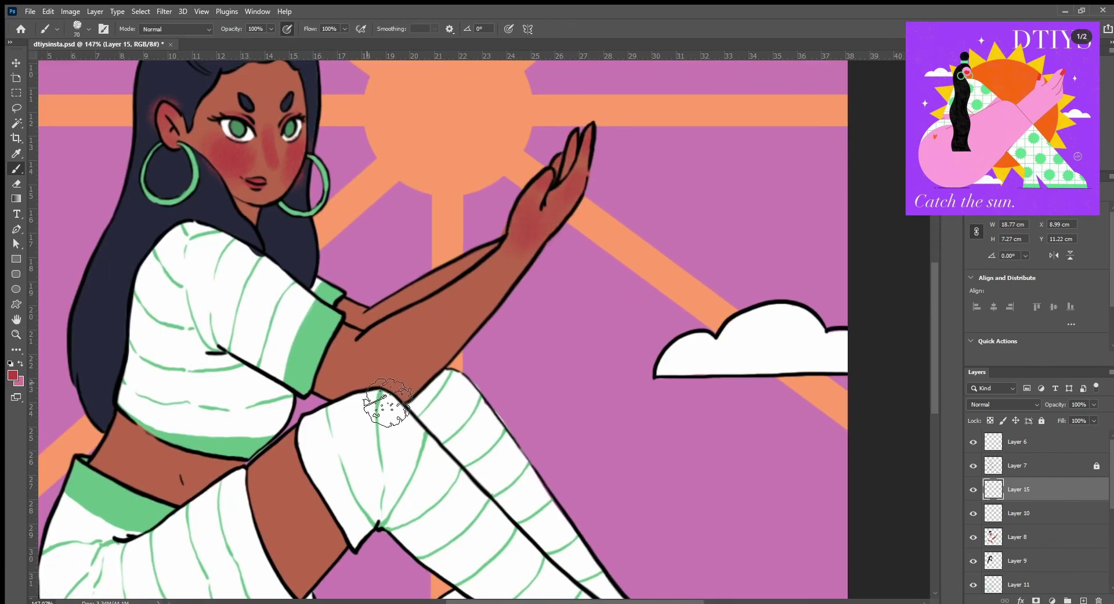
{"action": "mouse_move", "coordinate": [386, 405]}
{"action": "left_mouse_down"}
{"action": "mouse_move", "coordinate": [422, 356]}
{"action": "mouse_move", "coordinate": [407, 322]}
{"action": "mouse_move", "coordinate": [535, 323]}
{"action": "left_mouse_up"}
{"action": "scroll", "coordinate": [408, 322], "scroll_direction": "down", "scroll_amount": 3}
{"action": "scroll", "coordinate": [408, 322], "scroll_direction": "left", "scroll_amount": 3}
Erase the red shading that spills onto the top, shorts and stockings.
{"action": "key", "text": "e"}
{"action": "left_click_drag", "start_coordinate": [401, 264], "coordinate": [417, 231]}
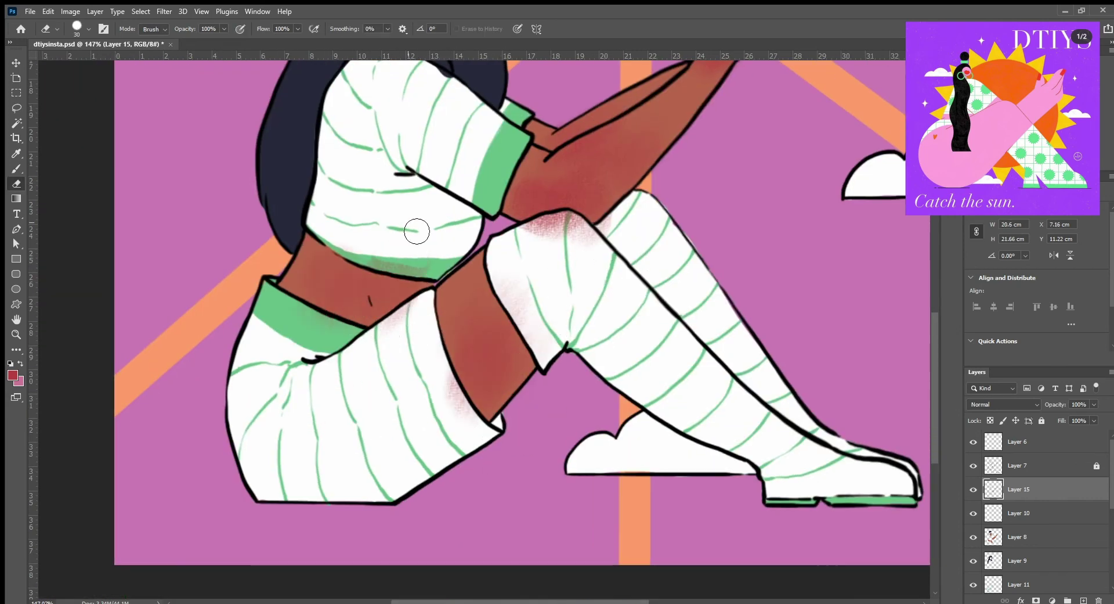
{"action": "mouse_move", "coordinate": [399, 345]}
{"action": "left_mouse_down"}
{"action": "mouse_move", "coordinate": [493, 427]}
{"action": "mouse_move", "coordinate": [575, 229]}
{"action": "mouse_move", "coordinate": [560, 280]}
{"action": "left_mouse_up"}
{"action": "scroll", "coordinate": [561, 281], "scroll_direction": "up", "scroll_amount": 5}
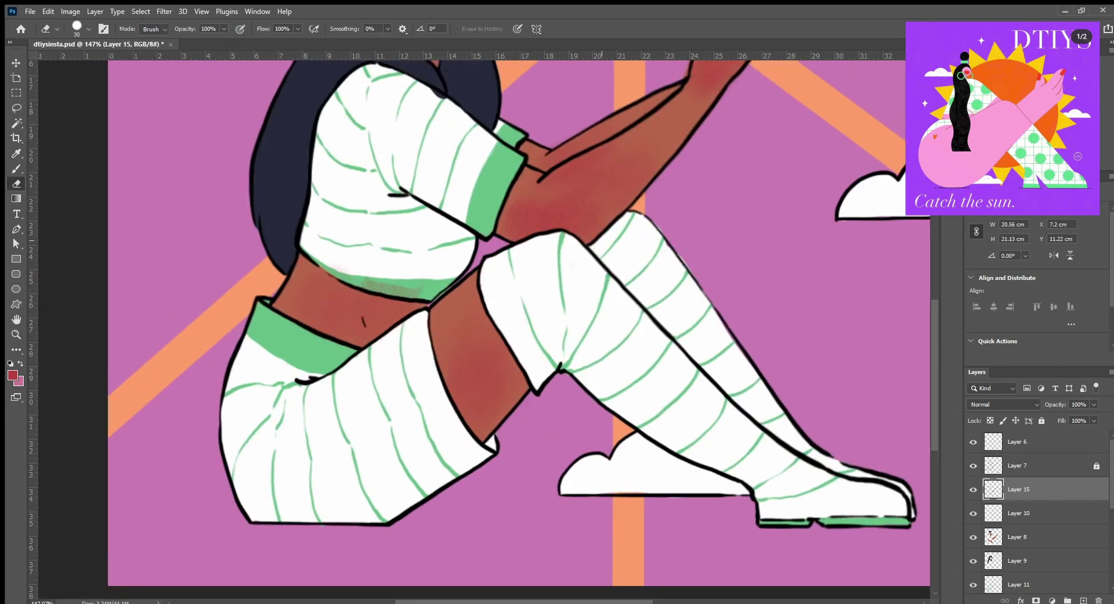
{"action": "left_click_drag", "start_coordinate": [598, 223], "coordinate": [622, 244]}
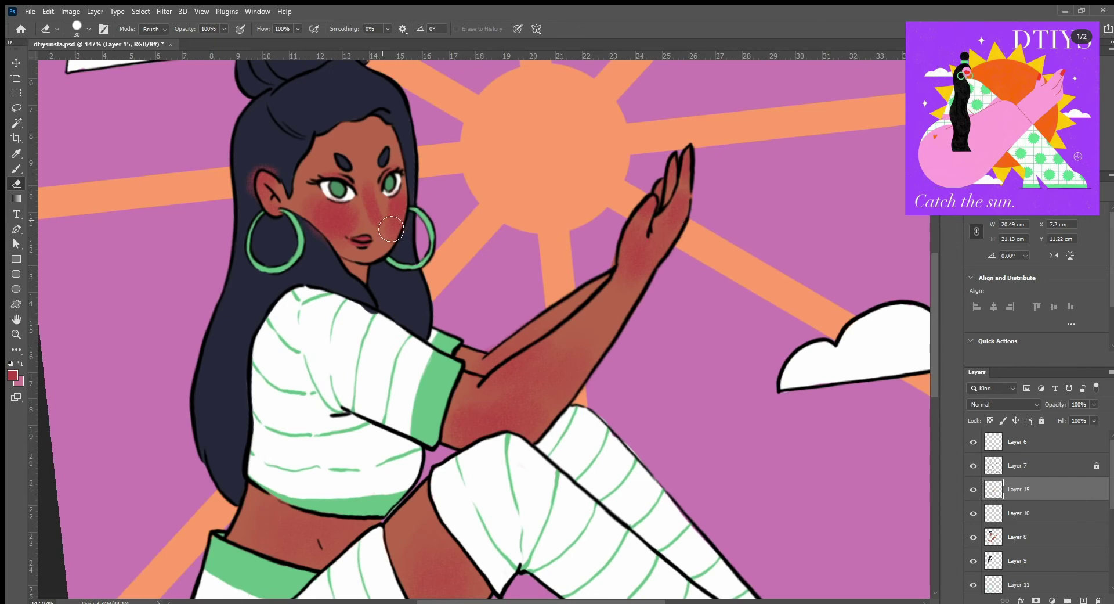
Reduce the eraser to 20 and clean the red shading spilling onto the hair around the ear.
{"action": "scroll", "coordinate": [392, 230], "scroll_direction": "up", "scroll_amount": 3}
{"action": "key", "text": "bracketleft"}
{"action": "key", "text": "bracketleft"}
{"action": "key", "text": "bracketright"}
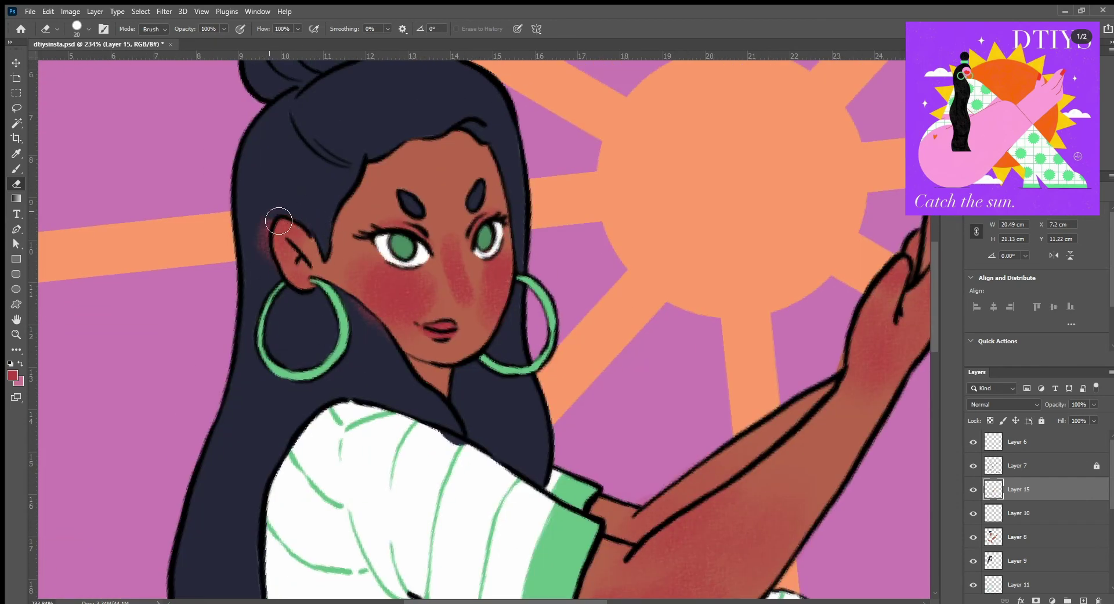
{"action": "key", "text": "ctrl+0"}
{"action": "key", "text": "Escape"}
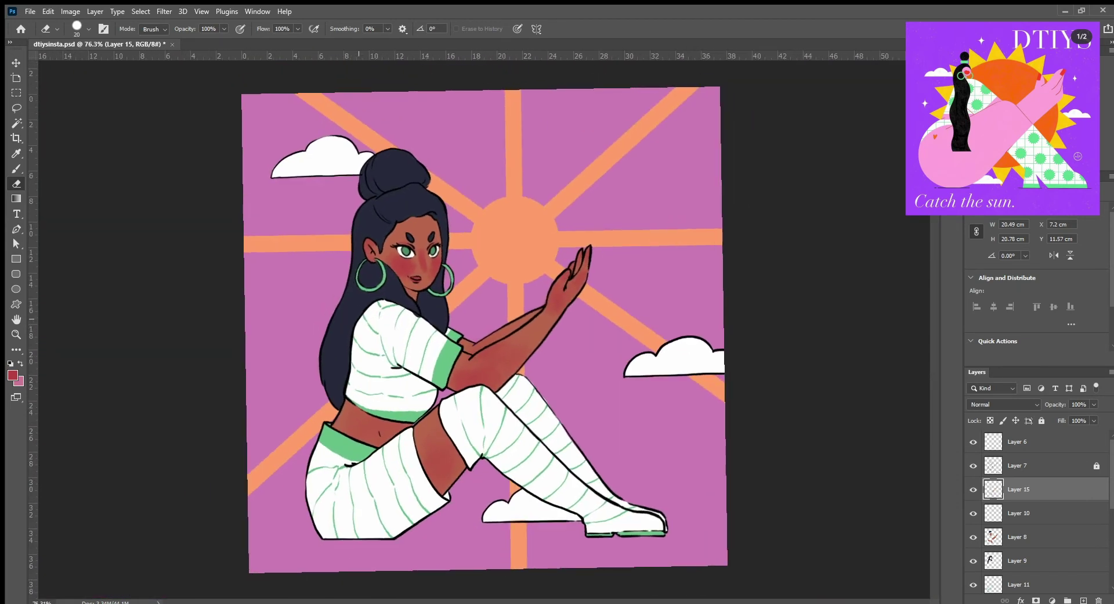
Create a new layer and paint lighter blue-grey highlight strands on the swept hair above the forehead.
{"action": "key", "text": "ctrl+shift+alt+n"}
{"action": "scroll", "coordinate": [397, 195], "scroll_direction": "up", "scroll_amount": 2}
{"action": "key", "text": "i"}
{"action": "left_click", "coordinate": [397, 194]}
{"action": "key", "text": "b"}
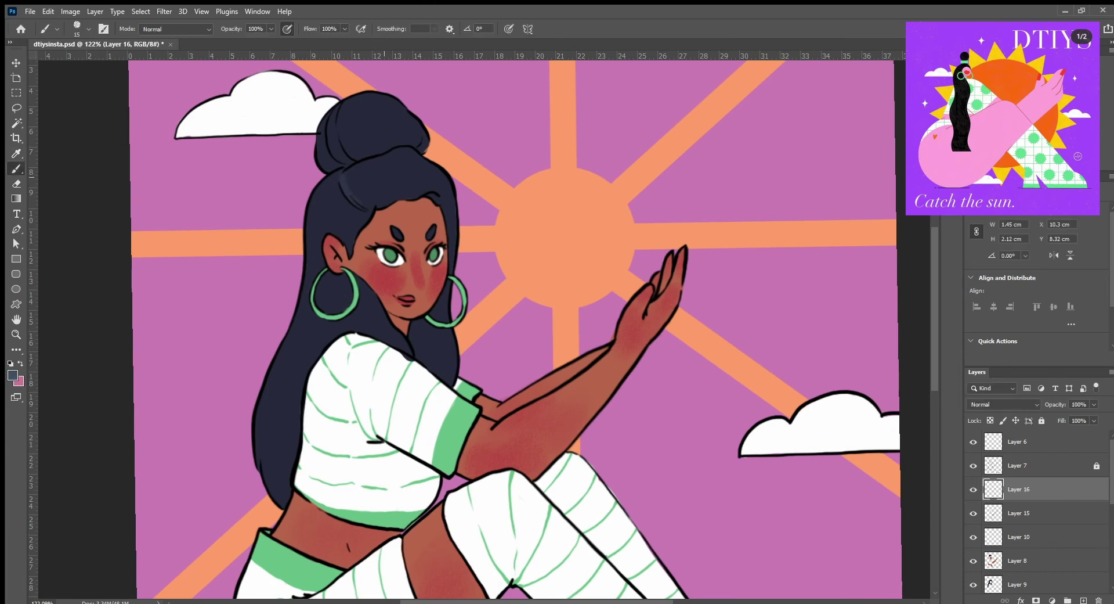
{"action": "scroll", "coordinate": [347, 186], "scroll_direction": "up", "scroll_amount": 1}
{"action": "mouse_move", "coordinate": [350, 180]}
{"action": "left_mouse_down"}
{"action": "mouse_move", "coordinate": [368, 206]}
{"action": "mouse_move", "coordinate": [374, 175]}
{"action": "mouse_move", "coordinate": [390, 243]}
{"action": "left_mouse_up"}
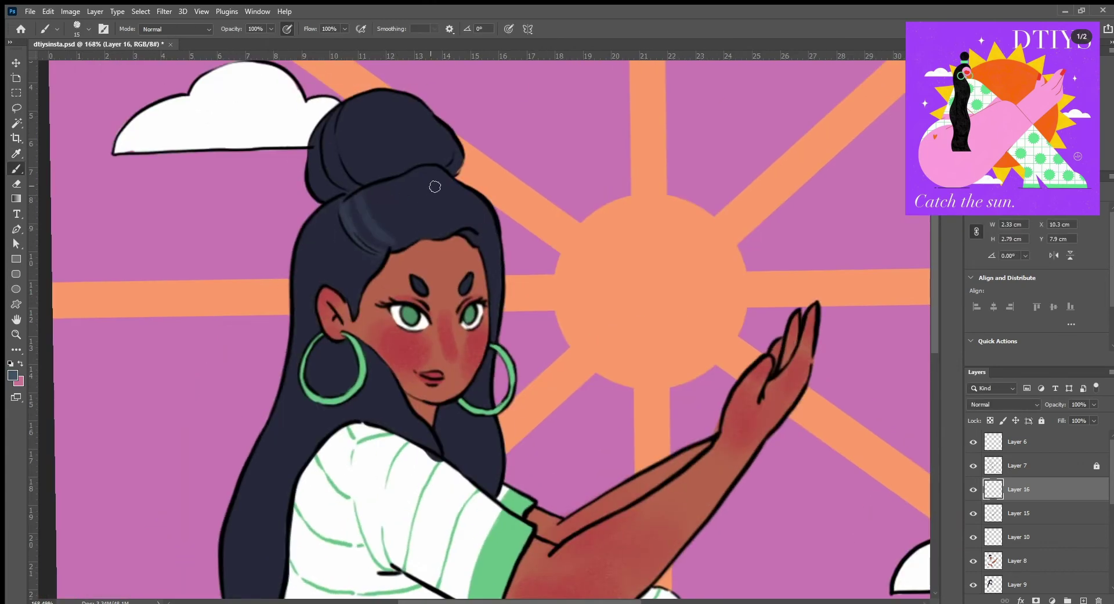
Paint matching blue-grey highlights on the bun and down the long hair behind the ear.
{"action": "left_click_drag", "start_coordinate": [360, 99], "coordinate": [348, 174]}
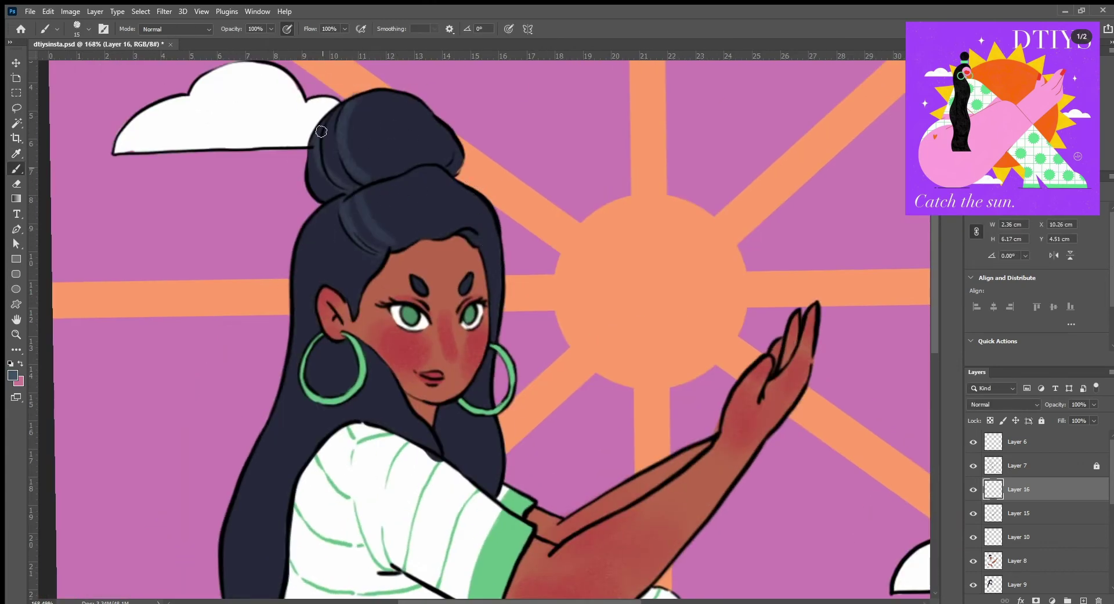
{"action": "left_click_drag", "start_coordinate": [337, 111], "coordinate": [318, 174]}
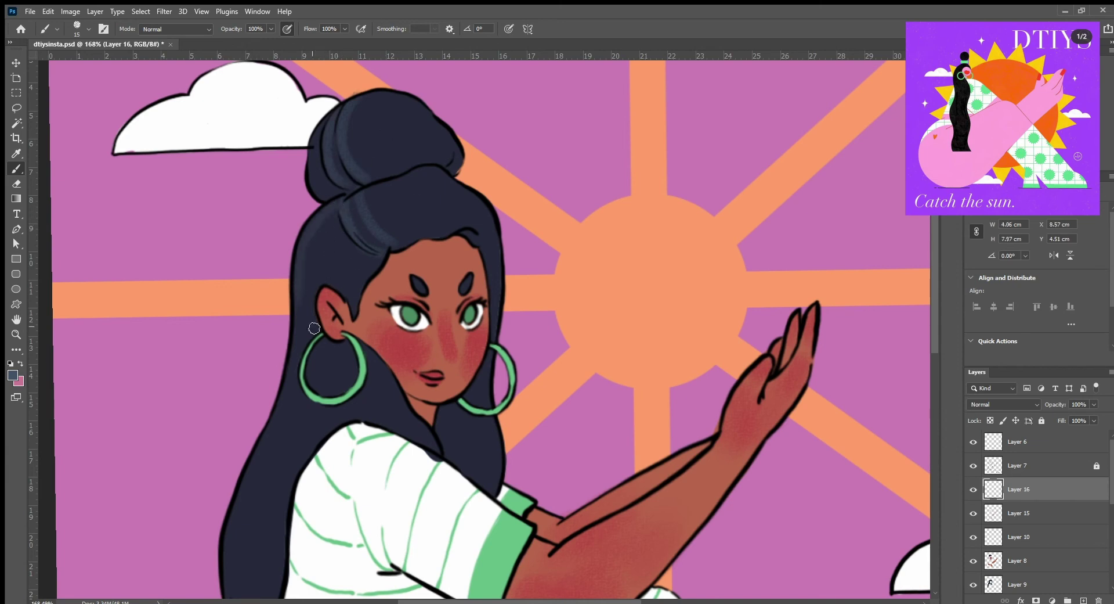
{"action": "left_click_drag", "start_coordinate": [296, 247], "coordinate": [283, 320]}
{"action": "scroll", "coordinate": [268, 427], "scroll_direction": "down", "scroll_amount": 5}
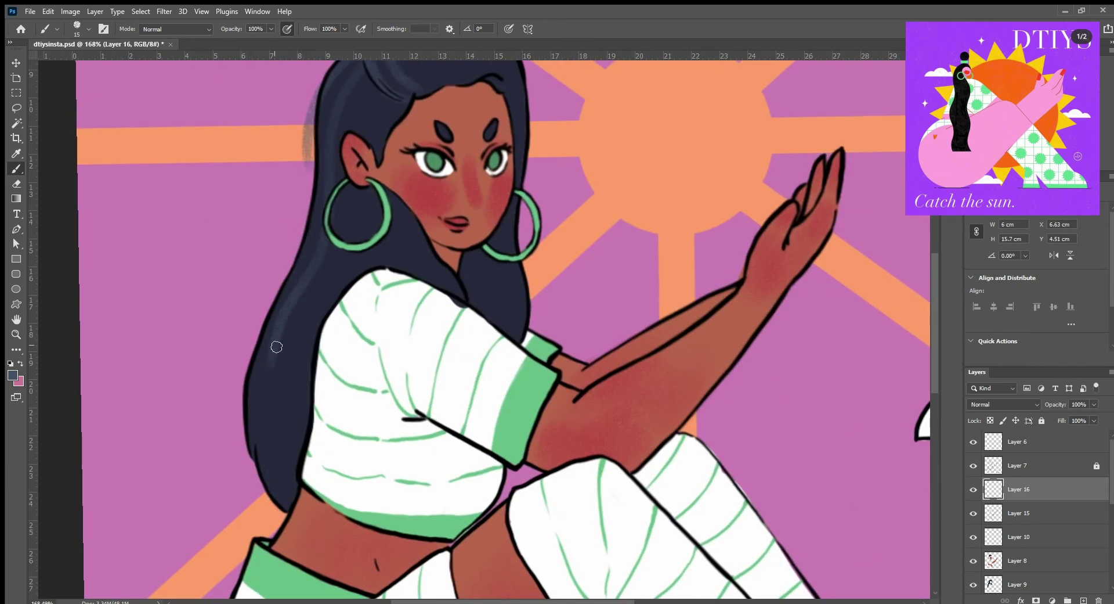
Erase the highlight strokes that extend beyond the hair's outline.
{"action": "key", "text": "e"}
{"action": "scroll", "coordinate": [273, 343], "scroll_direction": "up", "scroll_amount": 5}
{"action": "scroll", "coordinate": [511, 325], "scroll_direction": "down", "scroll_amount": 5}
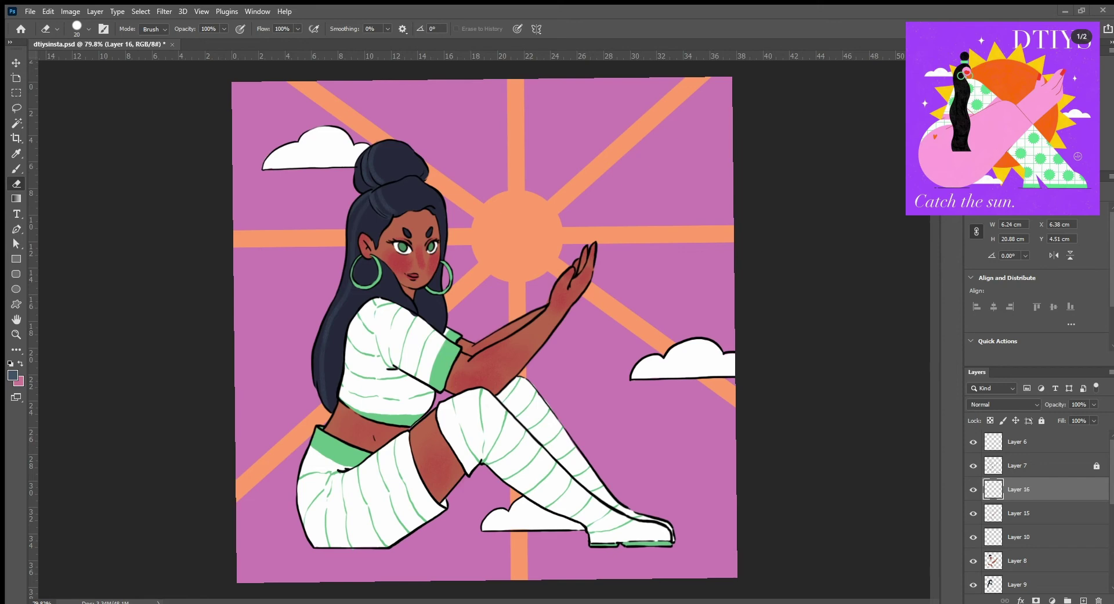
Paint a small pink heart tattoo on the bare skin above the waistband.
{"action": "scroll", "coordinate": [420, 552], "scroll_direction": "up", "scroll_amount": 5}
{"action": "key", "text": "b"}
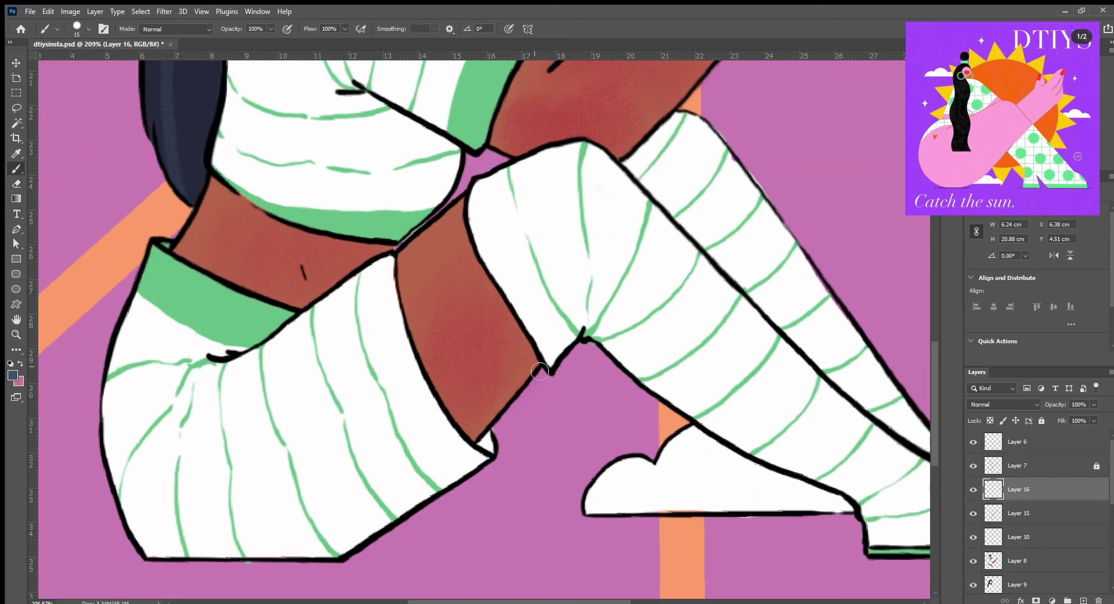
{"action": "scroll", "coordinate": [206, 248], "scroll_direction": "down", "scroll_amount": 5}
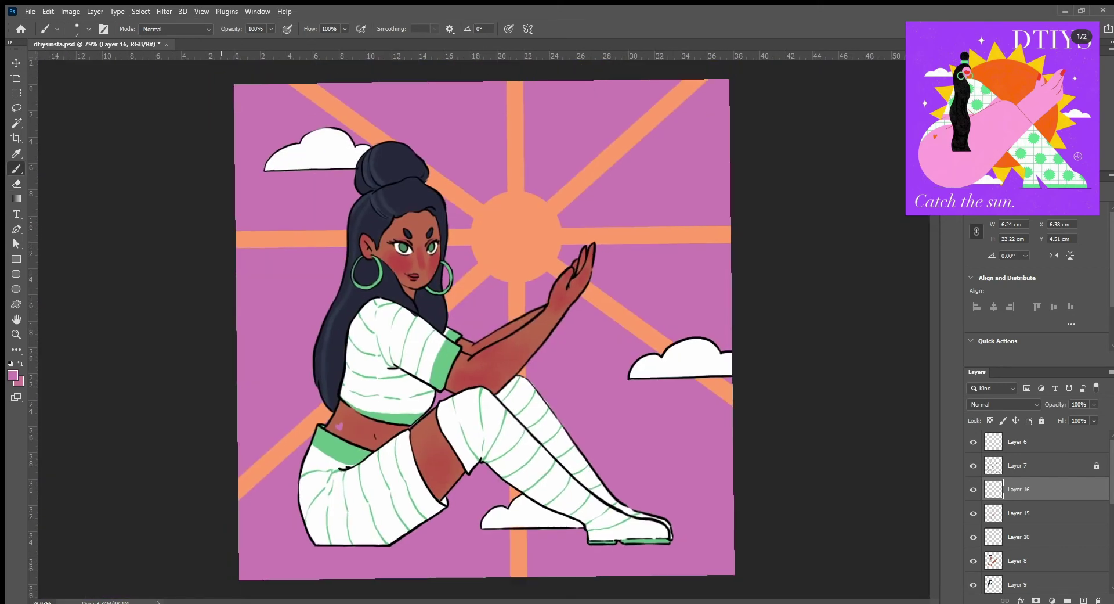
Select the topmost layer and add small white highlights to both eyes.
{"action": "scroll", "coordinate": [480, 384], "scroll_direction": "up", "scroll_amount": 3}
{"action": "key", "text": "alt+]"}
{"action": "key", "text": "alt+]"}
{"action": "scroll", "coordinate": [487, 325], "scroll_direction": "down", "scroll_amount": 1}
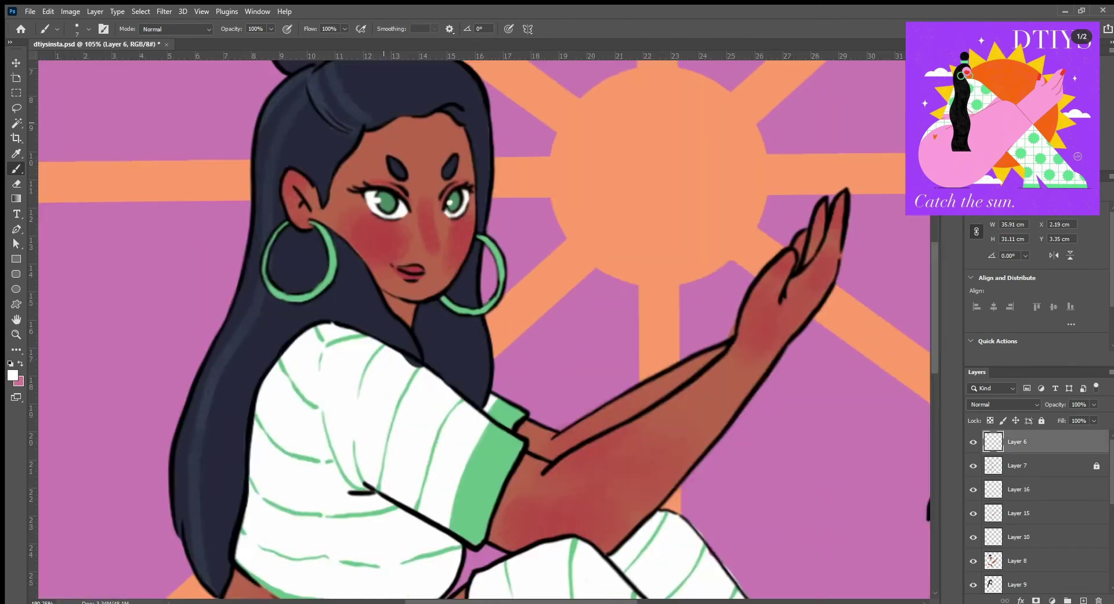
{"action": "scroll", "coordinate": [482, 325], "scroll_direction": "down", "scroll_amount": 3}
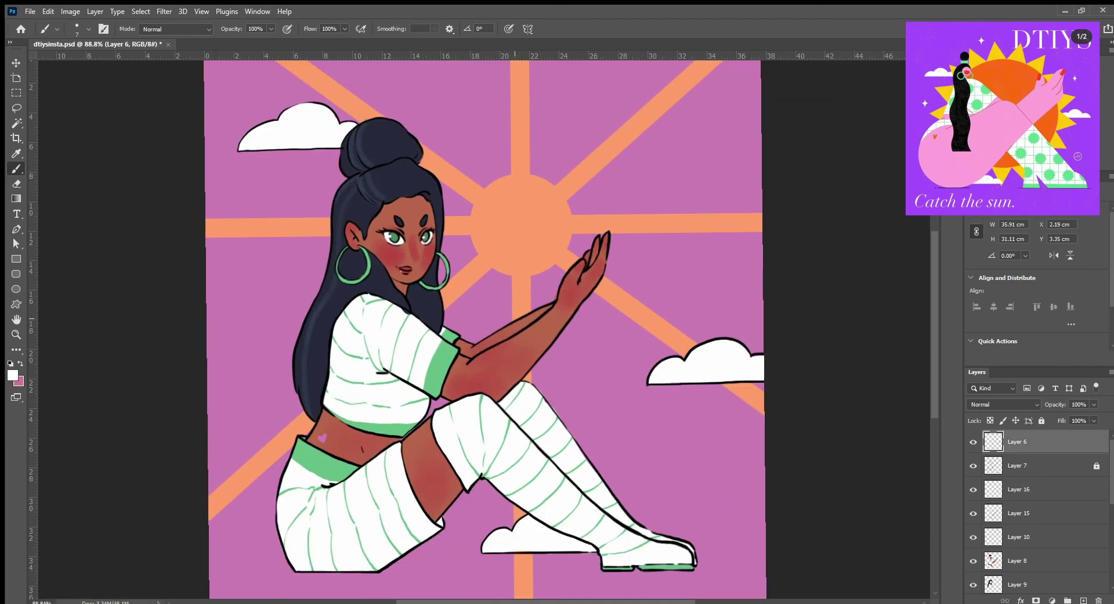
Select the pink background layer directly from the canvas with the Move tool.
{"action": "key", "text": "v"}
{"action": "left_click", "coordinate": [215, 243], "text": "ctrl"}
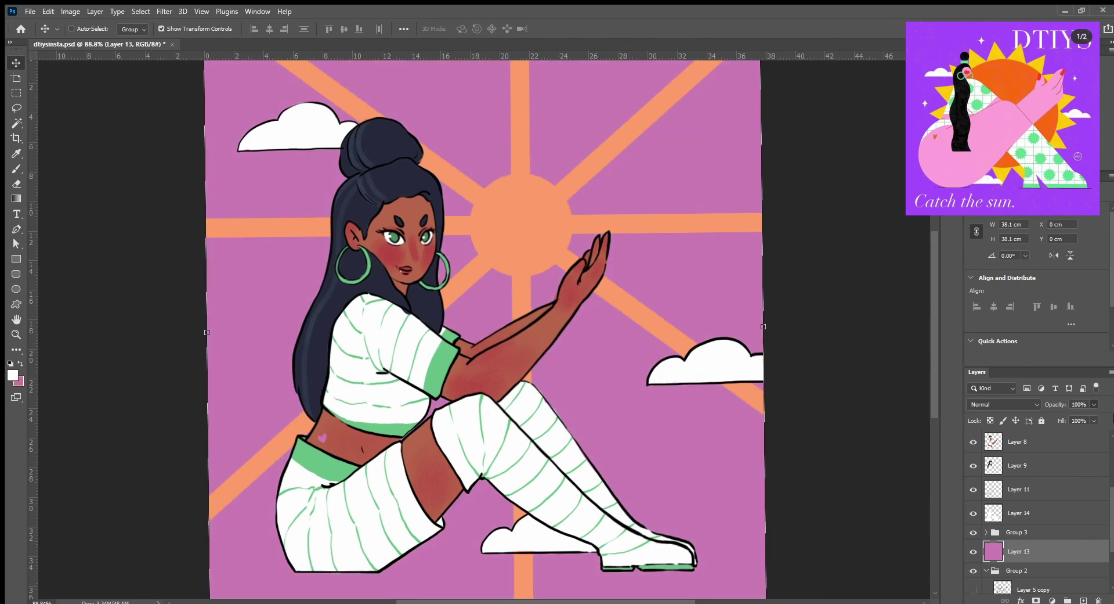
{"action": "key", "text": "ctrl+shift+h"}
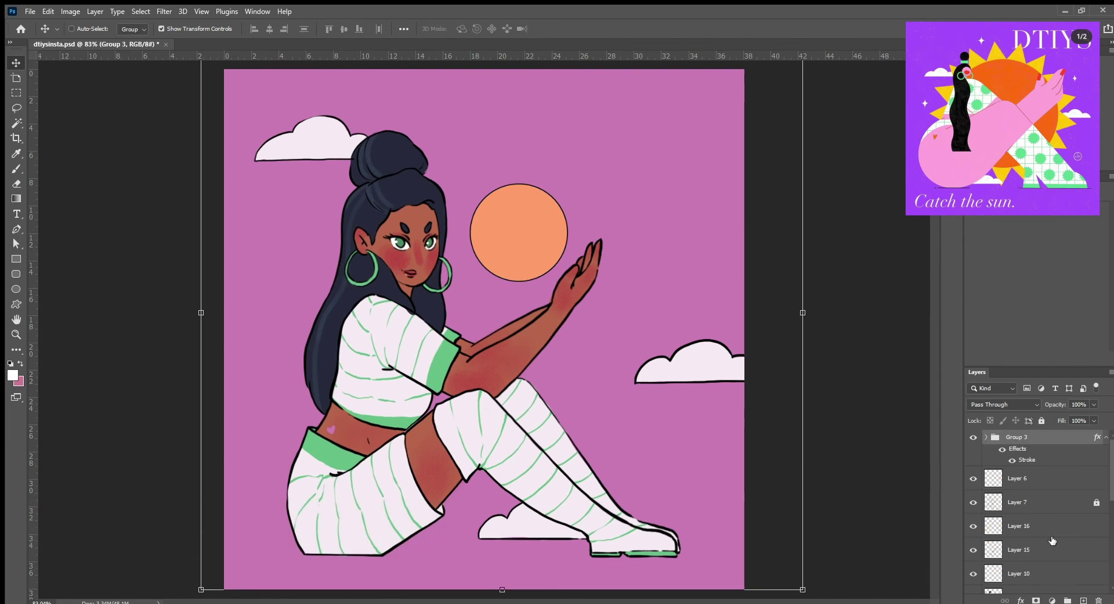
Create a new layer above the sun group and draw thin straight white rays through the sun's centre in horizontal, vertical and diagonal directions.
{"action": "left_click", "coordinate": [1083, 599]}
{"action": "key", "text": "b"}
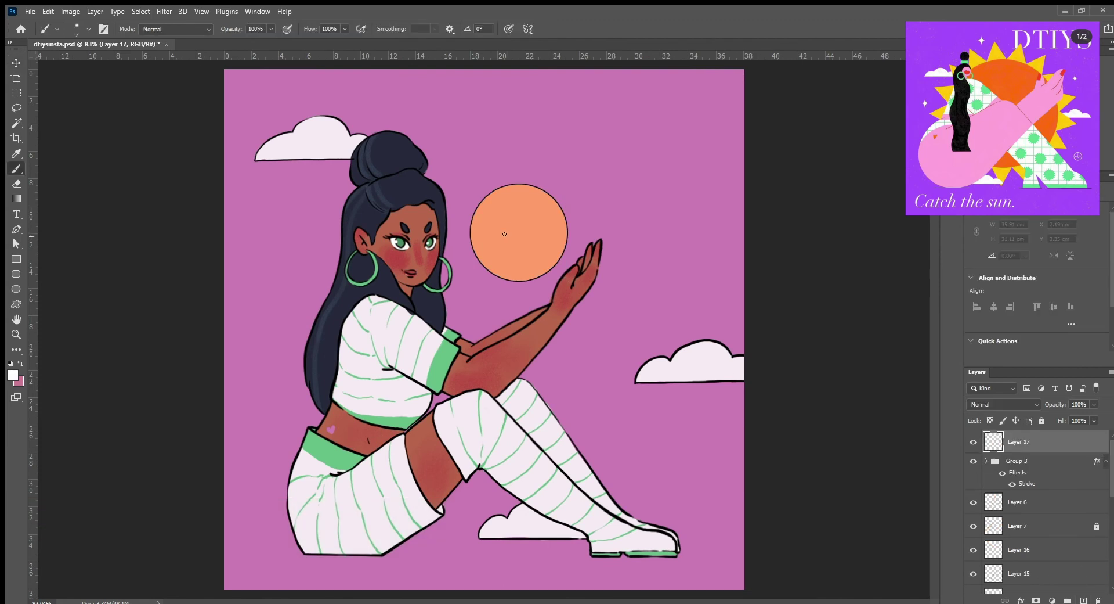
{"action": "mouse_move", "coordinate": [521, 234]}
{"action": "left_mouse_down"}
{"action": "mouse_move", "coordinate": [754, 232]}
{"action": "mouse_move", "coordinate": [147, 384]}
{"action": "left_mouse_up"}
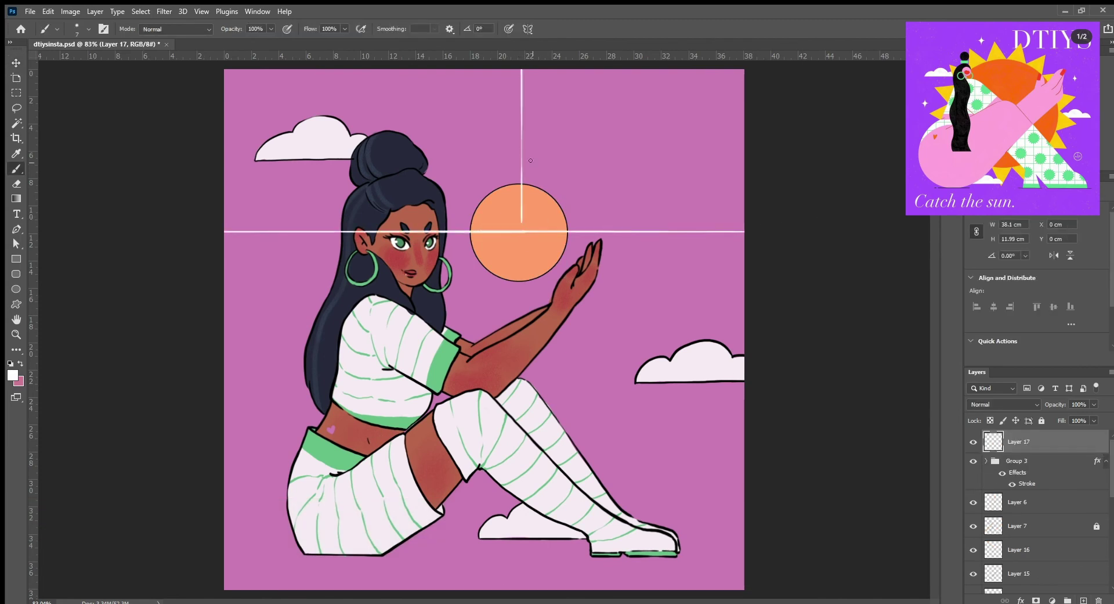
{"action": "left_click", "coordinate": [527, 226], "text": "shift"}
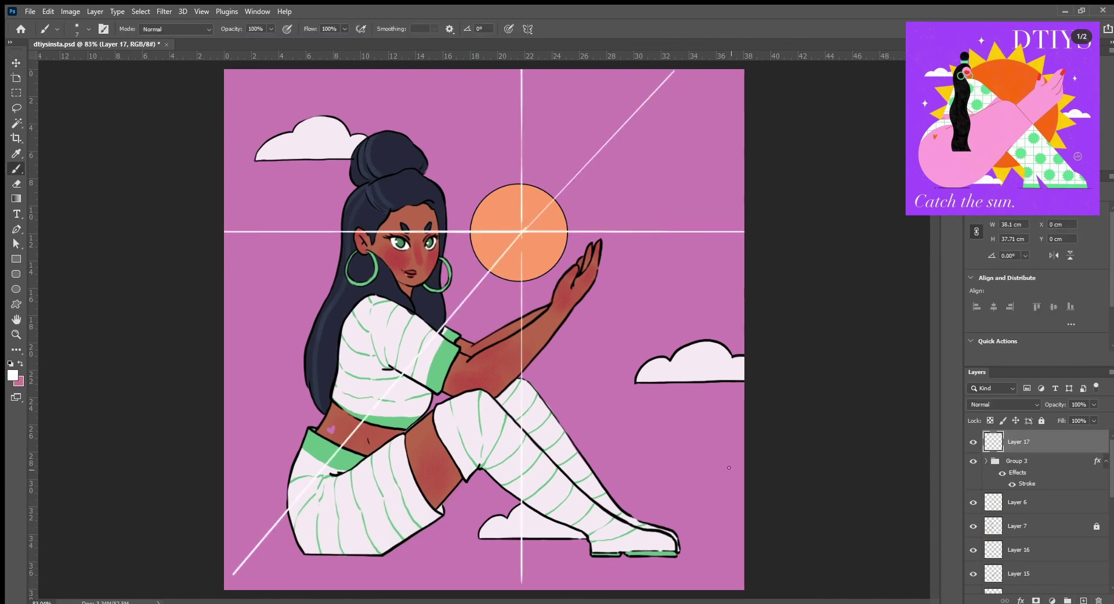
{"action": "left_click", "coordinate": [723, 589], "text": "shift"}
{"action": "left_click", "coordinate": [377, 70], "text": "shift"}
{"action": "left_click", "coordinate": [225, 96], "text": "shift"}
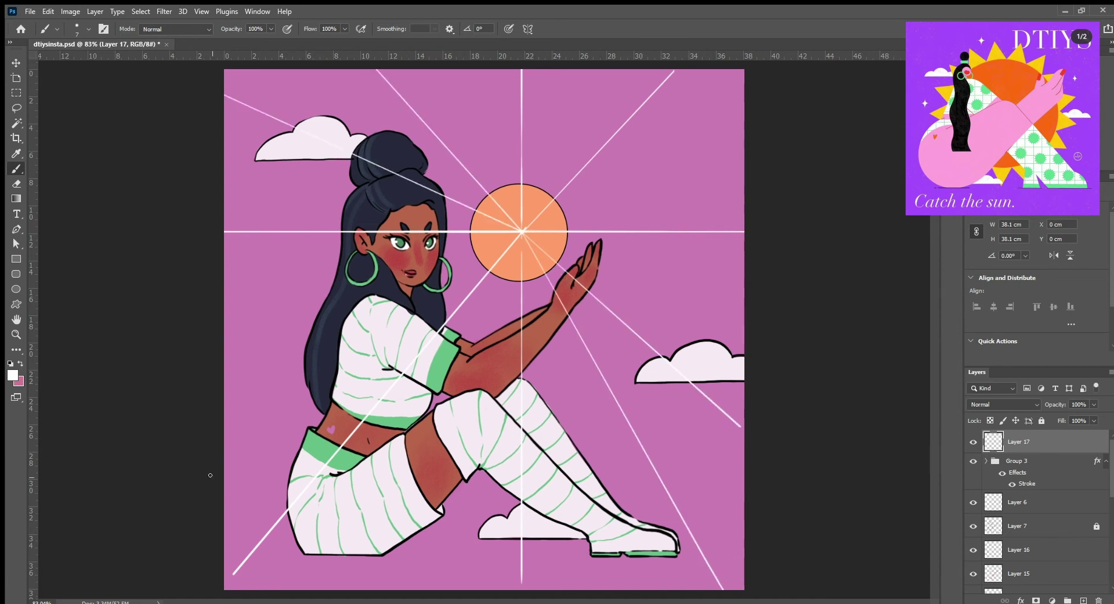
Fill the gaps with more thin white rays running from the sun's centre to the canvas edges.
{"action": "left_click", "coordinate": [224, 468], "text": "shift"}
{"action": "left_click", "coordinate": [224, 319], "text": "shift"}
{"action": "left_click", "coordinate": [744, 122], "text": "shift"}
{"action": "left_click", "coordinate": [583, 70], "text": "shift"}
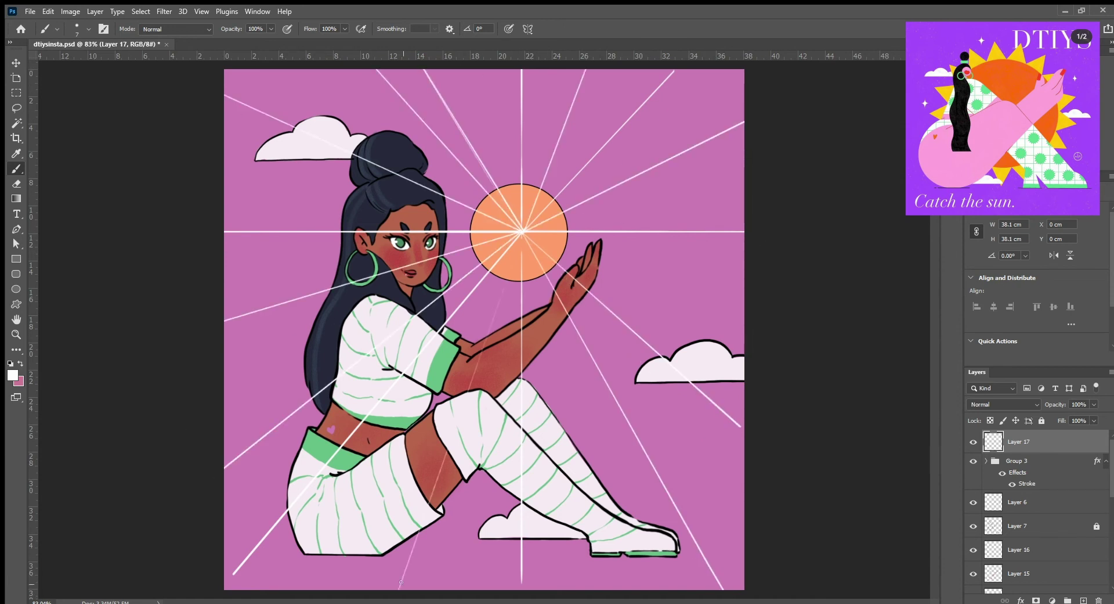
{"action": "left_click", "coordinate": [673, 589], "text": "shift"}
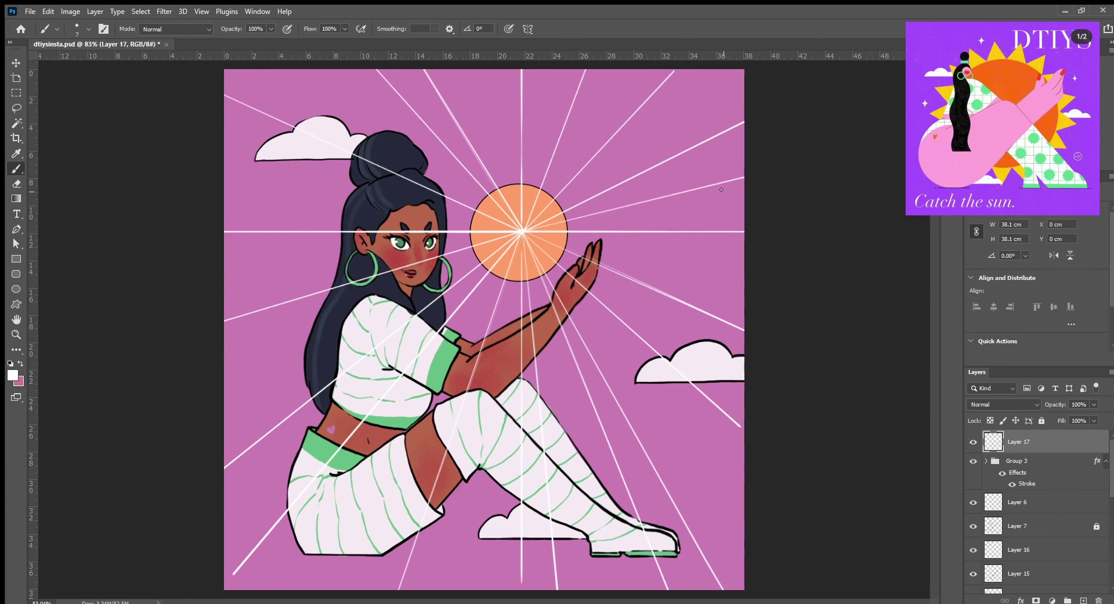
Add a layer mask to the ray layer and paint out the rays crossing the woman's hair and face.
{"action": "key", "text": "e"}
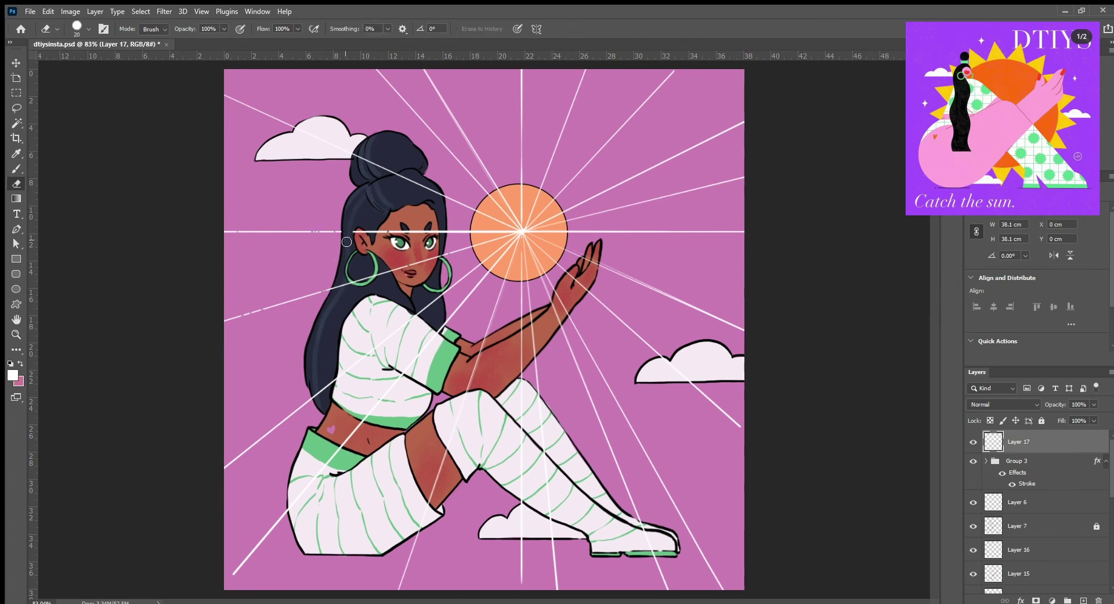
{"action": "left_click", "coordinate": [1036, 599]}
{"action": "key", "text": "b"}
{"action": "left_click", "coordinate": [411, 233]}
{"action": "scroll", "coordinate": [367, 174], "scroll_direction": "up", "scroll_amount": 2}
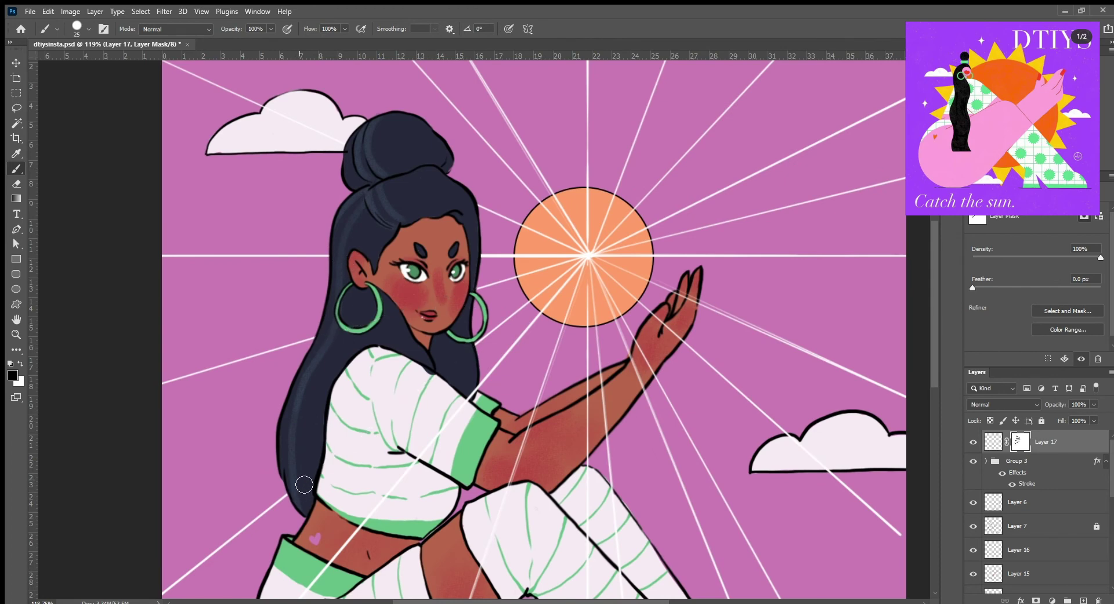
Mask out the rays crossing the sun's disc and the woman's arms, using a larger brush for the sun.
{"action": "scroll", "coordinate": [474, 300], "scroll_direction": "down", "scroll_amount": 3}
{"action": "scroll", "coordinate": [463, 333], "scroll_direction": "up", "scroll_amount": 3}
{"action": "scroll", "coordinate": [463, 334], "scroll_direction": "right", "scroll_amount": 1}
{"action": "key", "text": "bracketright"}
{"action": "key", "text": "bracketright"}
{"action": "key", "text": "bracketright"}
{"action": "key", "text": "bracketright"}
{"action": "key", "text": "bracketright"}
{"action": "key", "text": "bracketright"}
{"action": "key", "text": "bracketright"}
{"action": "mouse_move", "coordinate": [493, 273]}
{"action": "left_mouse_down"}
{"action": "mouse_move", "coordinate": [523, 209]}
{"action": "mouse_move", "coordinate": [557, 223]}
{"action": "left_mouse_up"}
{"action": "mouse_move", "coordinate": [517, 315]}
{"action": "left_mouse_down"}
{"action": "mouse_move", "coordinate": [553, 308]}
{"action": "mouse_move", "coordinate": [572, 284]}
{"action": "left_mouse_up"}
{"action": "scroll", "coordinate": [527, 355], "scroll_direction": "down", "scroll_amount": 2}
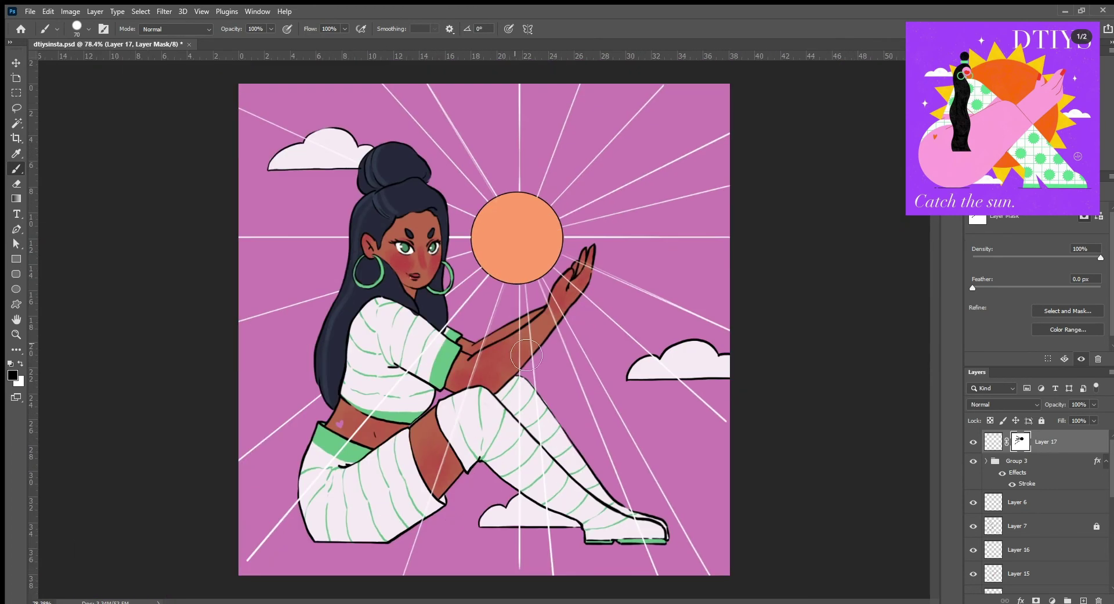
{"action": "scroll", "coordinate": [557, 301], "scroll_direction": "up", "scroll_amount": 2}
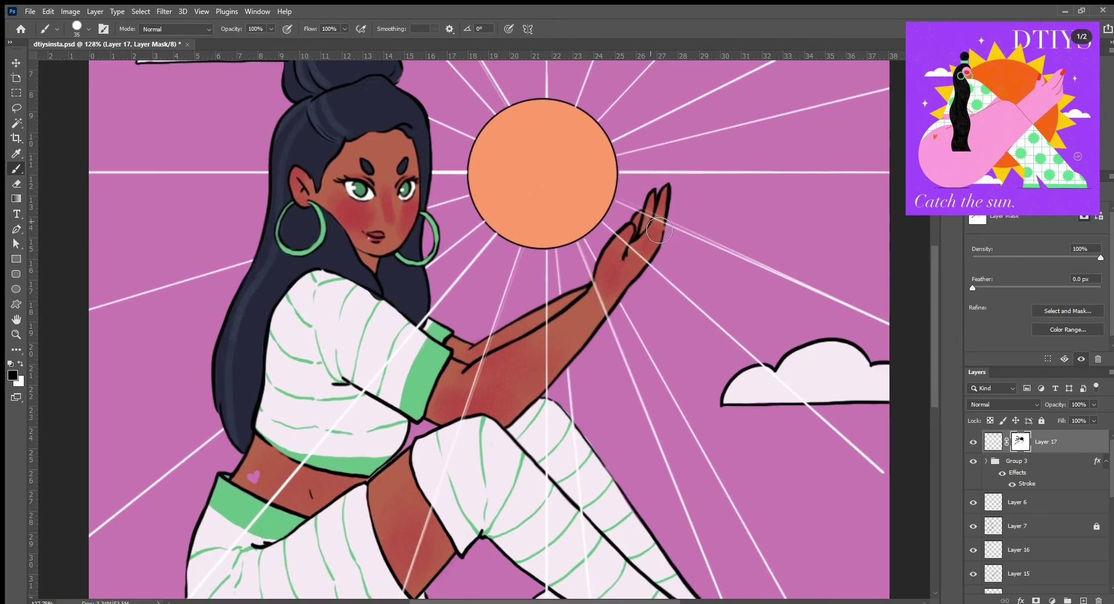
Mask small irregular gaps along the rays across the background so they look broken and dashed.
{"action": "scroll", "coordinate": [464, 319], "scroll_direction": "down", "scroll_amount": 1}
{"action": "scroll", "coordinate": [356, 333], "scroll_direction": "left", "scroll_amount": 2}
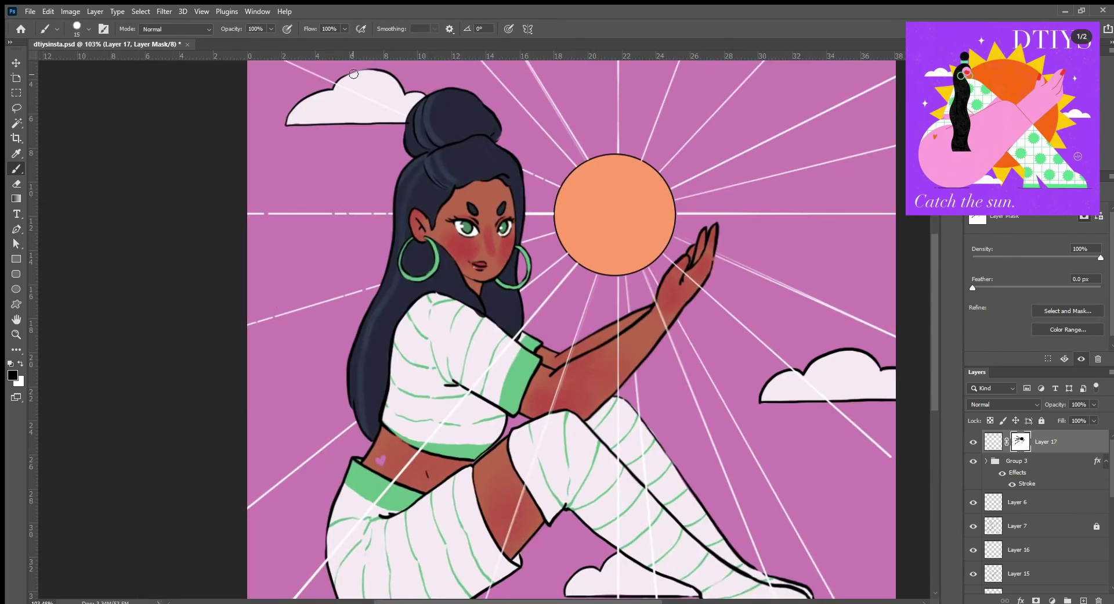
{"action": "scroll", "coordinate": [328, 515], "scroll_direction": "down", "scroll_amount": 1}
{"action": "scroll", "coordinate": [329, 515], "scroll_direction": "right", "scroll_amount": 2}
{"action": "scroll", "coordinate": [422, 226], "scroll_direction": "up", "scroll_amount": 3}
{"action": "scroll", "coordinate": [423, 226], "scroll_direction": "right", "scroll_amount": 1}
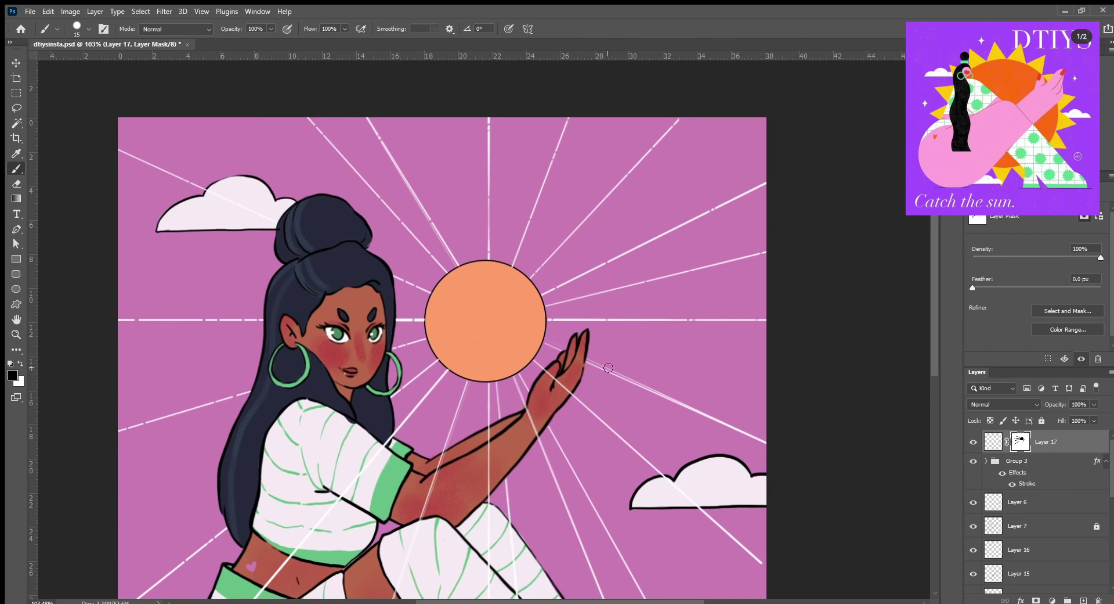
{"action": "scroll", "coordinate": [608, 367], "scroll_direction": "down", "scroll_amount": 3}
{"action": "scroll", "coordinate": [698, 303], "scroll_direction": "right", "scroll_amount": 1}
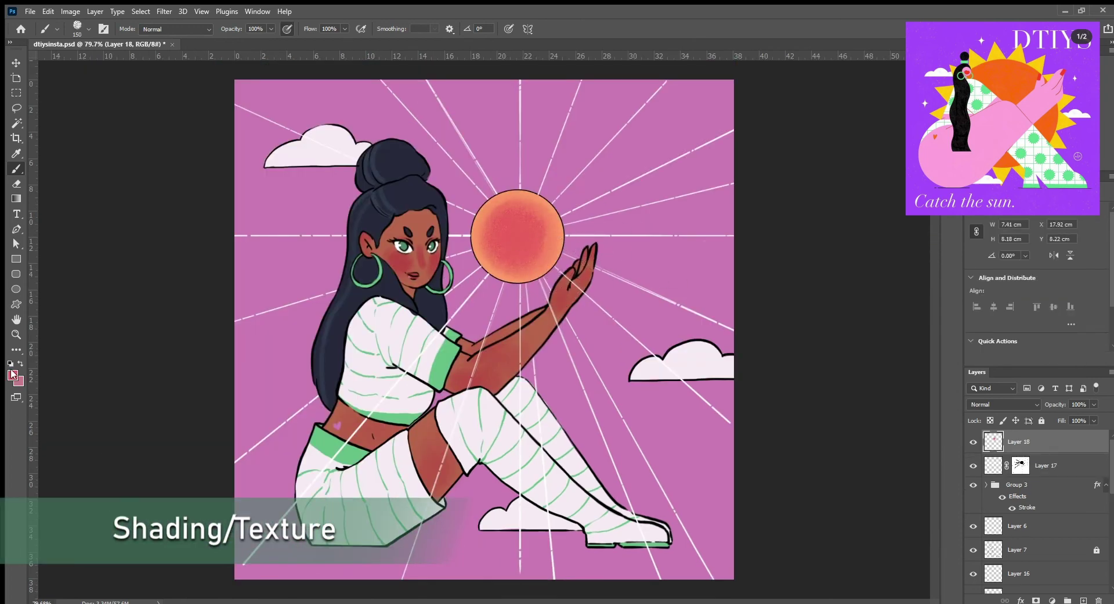
Deepen the sun's centre with saturated red using a smaller textured brush, and blend it outward with a sampled lighter red.
{"action": "key", "text": "bracketleft"}
{"action": "key", "text": "bracketleft"}
{"action": "key", "text": "bracketleft"}
{"action": "left_click_drag", "start_coordinate": [522, 244], "coordinate": [532, 258]}
{"action": "key", "text": "bracketleft"}
{"action": "key", "text": "bracketleft"}
{"action": "key", "text": "bracketleft"}
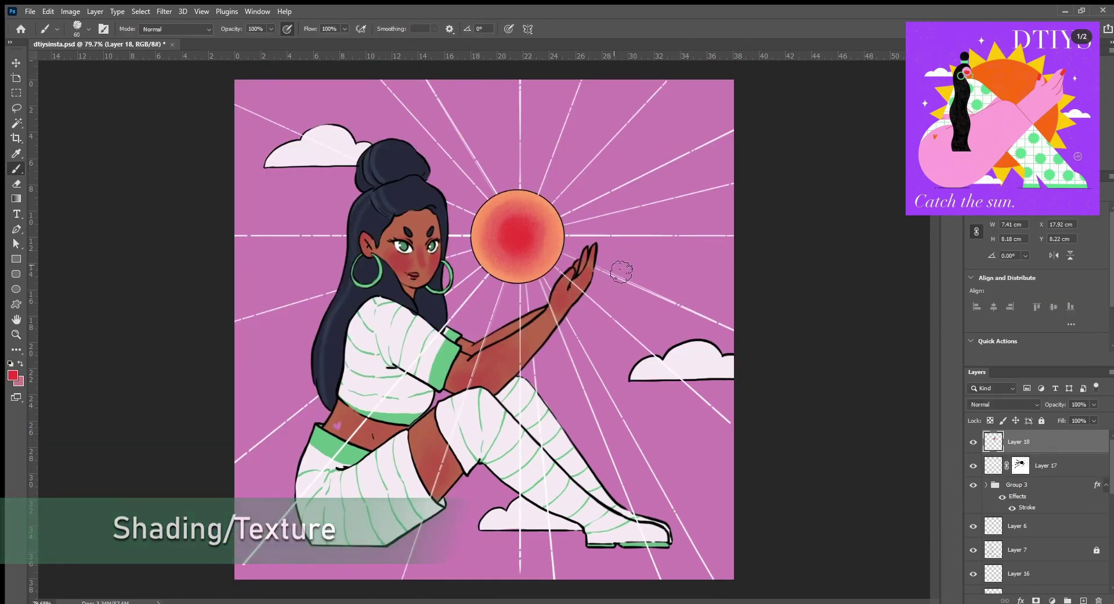
{"action": "left_click", "coordinate": [520, 234], "text": "alt"}
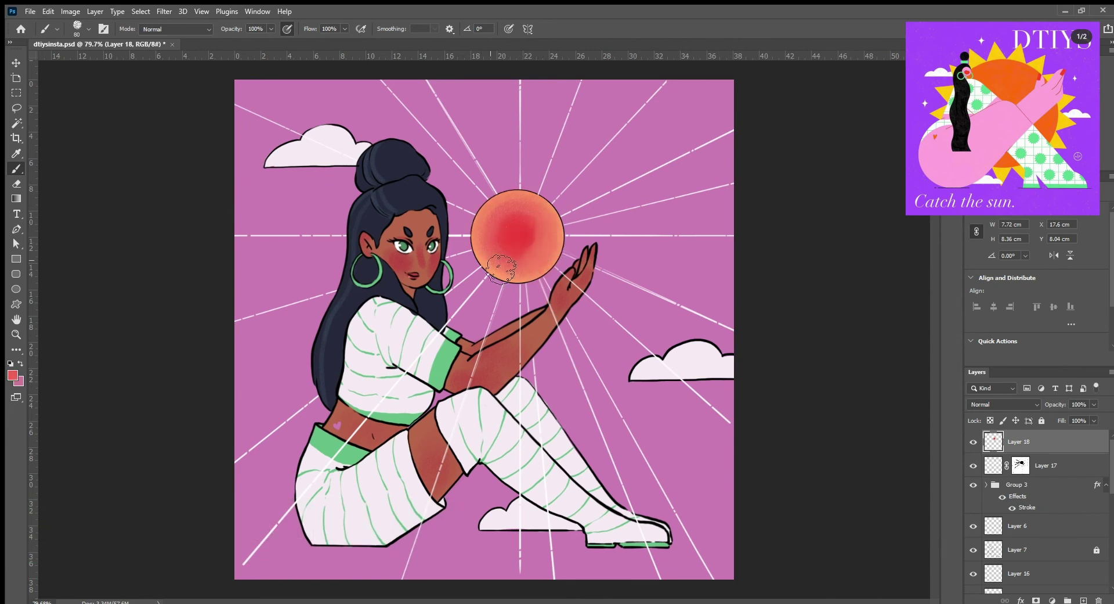
Create a new layer directly above the pink background and brush darker magenta texture over it with a large textured brush.
{"action": "key", "text": "ctrl+shift+alt+n"}
{"action": "key", "text": "ctrl+bracketleft"}
{"action": "key", "text": "ctrl+bracketleft"}
{"action": "key", "text": "ctrl+bracketleft"}
{"action": "key", "text": "i"}
{"action": "left_click", "coordinate": [688, 170]}
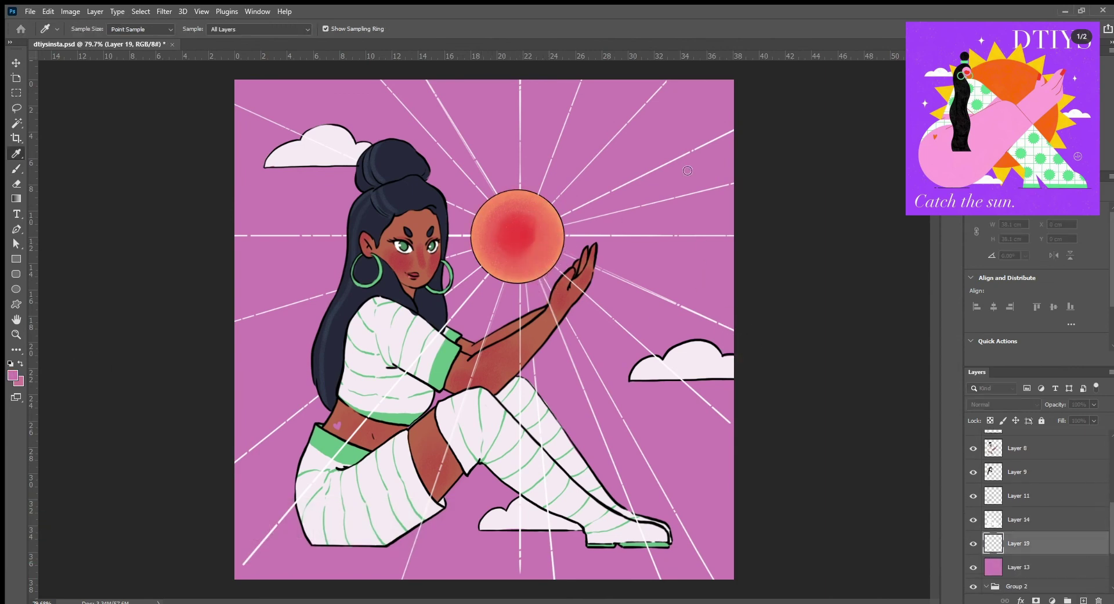
{"action": "key", "text": "b"}
{"action": "mouse_move", "coordinate": [828, 129]}
{"action": "left_mouse_down"}
{"action": "mouse_move", "coordinate": [286, 137]}
{"action": "mouse_move", "coordinate": [771, 161]}
{"action": "mouse_move", "coordinate": [273, 352]}
{"action": "mouse_move", "coordinate": [217, 353]}
{"action": "mouse_move", "coordinate": [863, 398]}
{"action": "mouse_move", "coordinate": [845, 530]}
{"action": "mouse_move", "coordinate": [357, 600]}
{"action": "left_mouse_up"}
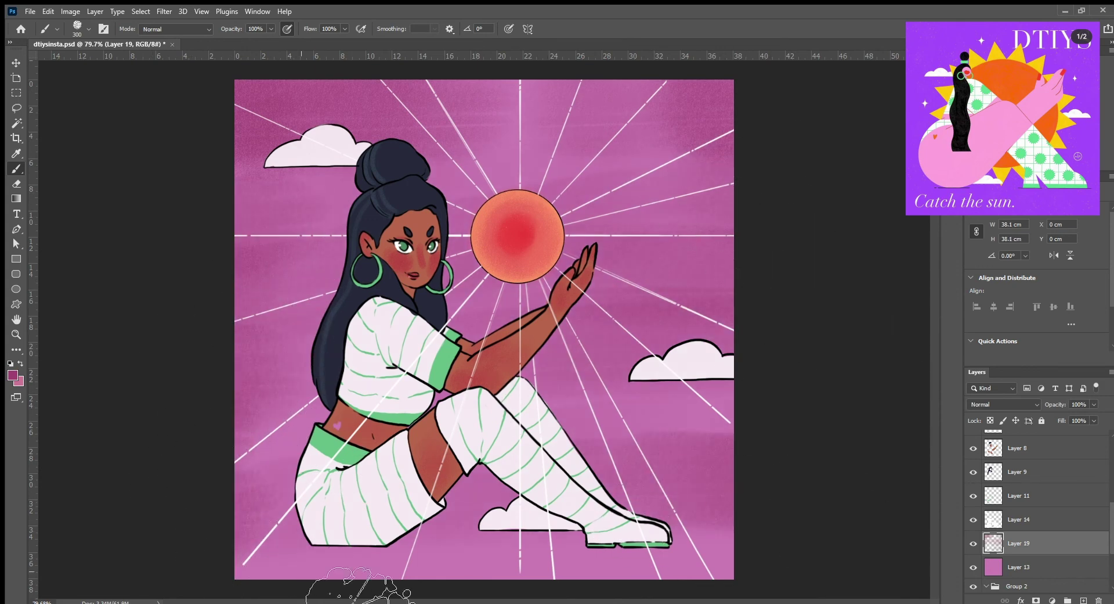
{"action": "scroll", "coordinate": [604, 517], "scroll_direction": "down", "scroll_amount": 1}
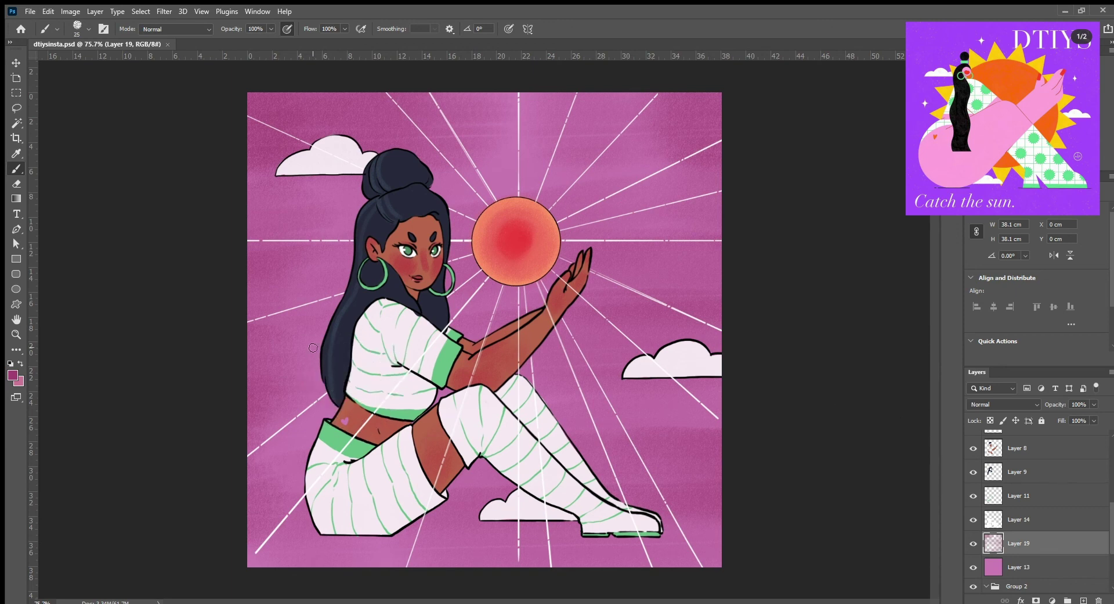
Create a new topmost layer and draw small white four-pointed sparkles around the woman and the sun.
{"action": "key", "text": "ctrl+shift+alt+n"}
{"action": "left_click", "coordinate": [584, 269], "text": "alt"}
{"action": "key", "text": "bracketleft"}
{"action": "left_click_drag", "start_coordinate": [288, 360], "coordinate": [287, 382]}
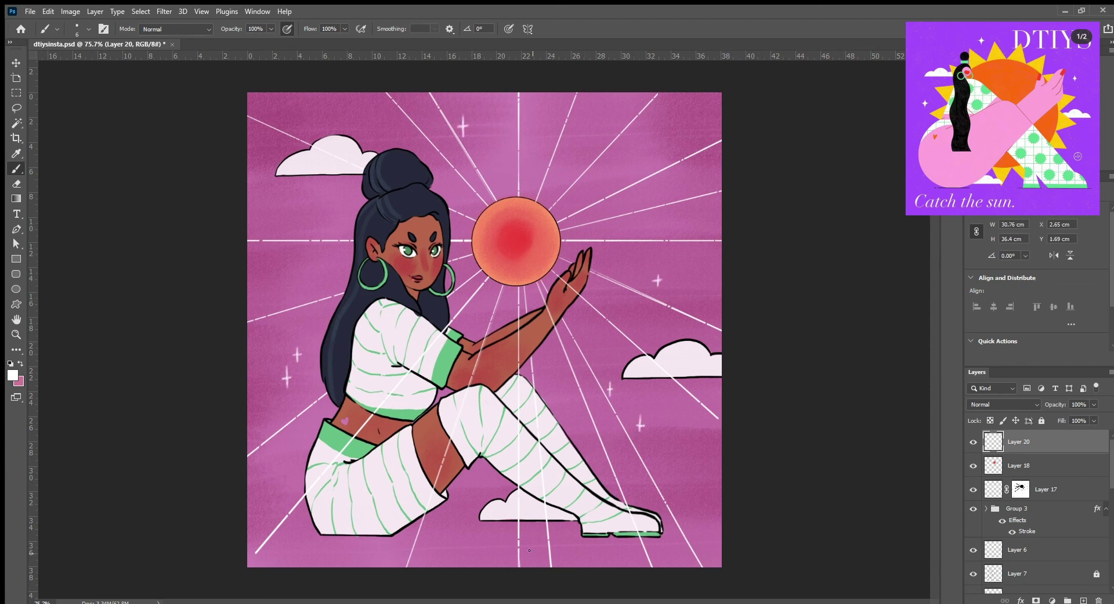
Erase the white fills of all three clouds and hide the layer holding the cloud outlines.
{"action": "key", "text": "e"}
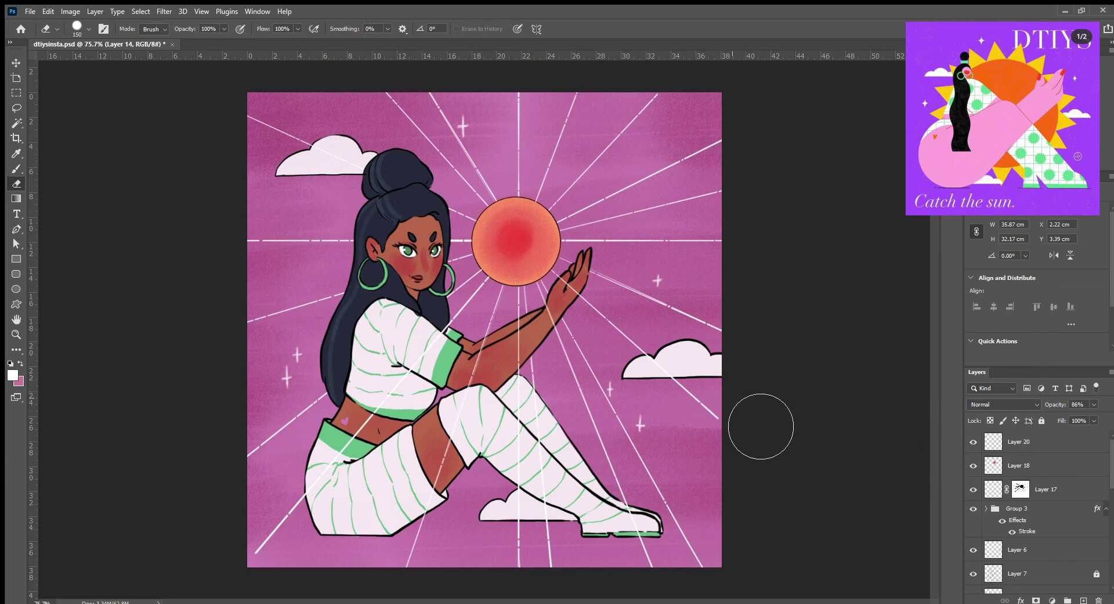
{"action": "left_click_drag", "start_coordinate": [720, 360], "coordinate": [633, 362]}
{"action": "scroll", "coordinate": [556, 571], "scroll_direction": "up", "scroll_amount": 3}
{"action": "key", "text": "bracketleft"}
{"action": "key", "text": "bracketleft"}
{"action": "key", "text": "bracketleft"}
{"action": "key", "text": "bracketleft"}
{"action": "key", "text": "bracketleft"}
{"action": "key", "text": "bracketleft"}
{"action": "key", "text": "bracketleft"}
{"action": "key", "text": "bracketleft"}
{"action": "key", "text": "bracketleft"}
{"action": "mouse_move", "coordinate": [486, 509]}
{"action": "left_mouse_down"}
{"action": "mouse_move", "coordinate": [560, 509]}
{"action": "mouse_move", "coordinate": [563, 527]}
{"action": "left_mouse_up"}
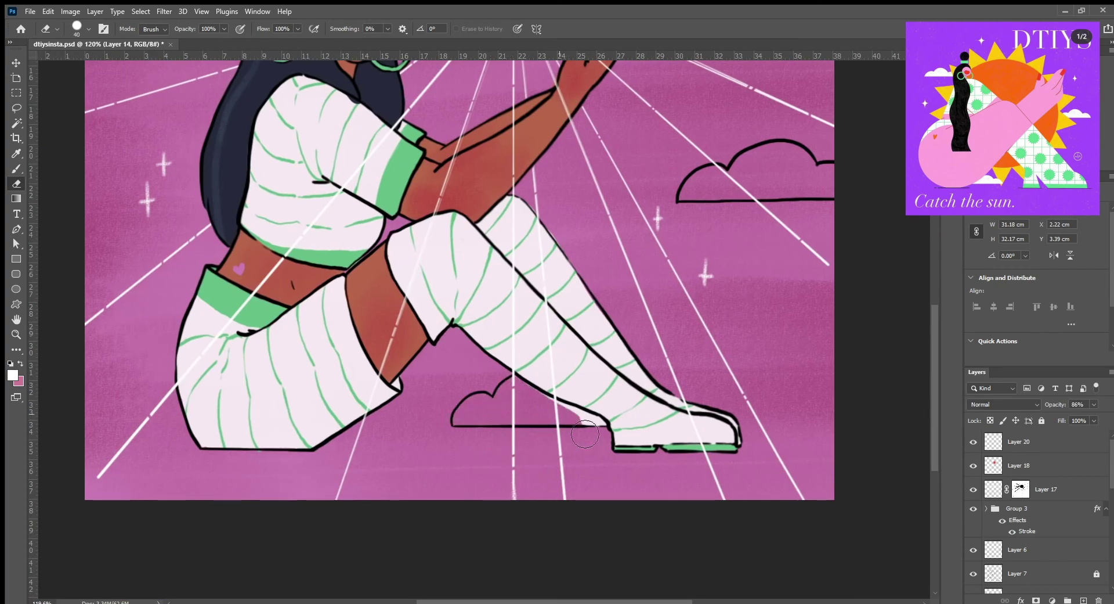
{"action": "scroll", "coordinate": [581, 419], "scroll_direction": "down", "scroll_amount": 3}
{"action": "left_click_drag", "start_coordinate": [272, 186], "coordinate": [395, 198]}
{"action": "left_click", "coordinate": [1016, 549]}
{"action": "left_click", "coordinate": [974, 549]}
{"action": "scroll", "coordinate": [580, 348], "scroll_direction": "down", "scroll_amount": 2}
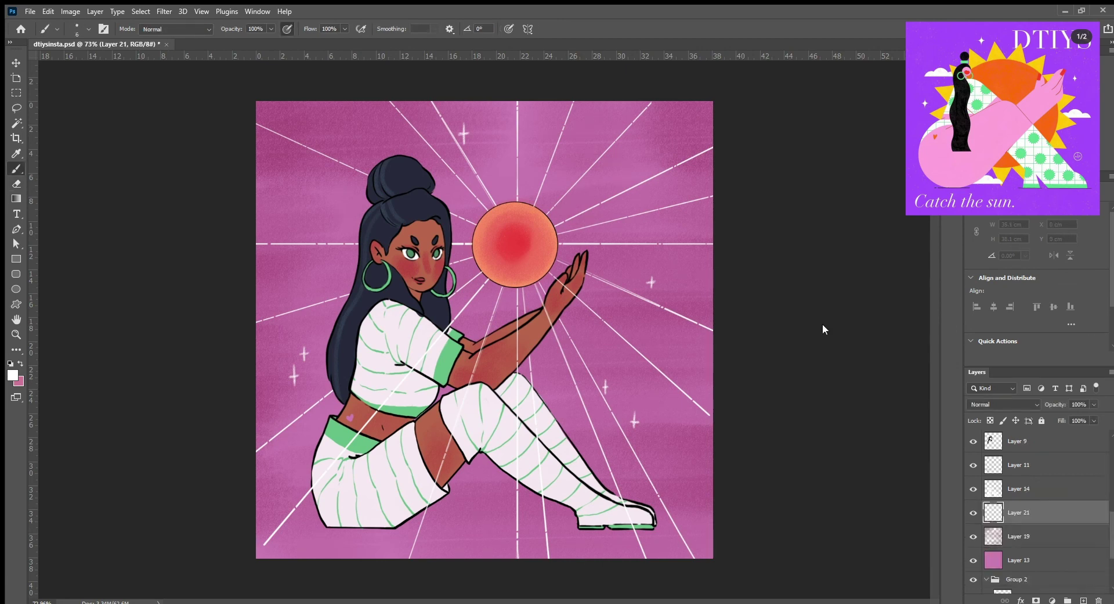
On a new layer above the background texture, paint a soft circular glow around the sun in orange and pale peach.
{"action": "left_click", "coordinate": [474, 238], "text": "alt"}
{"action": "mouse_move", "coordinate": [481, 273]}
{"action": "left_mouse_down"}
{"action": "mouse_move", "coordinate": [557, 278]}
{"action": "mouse_move", "coordinate": [595, 209]}
{"action": "mouse_move", "coordinate": [598, 220]}
{"action": "left_mouse_up"}
{"action": "key", "text": "alt"}
{"action": "mouse_move", "coordinate": [458, 313]}
{"action": "left_mouse_down"}
{"action": "mouse_move", "coordinate": [523, 342]}
{"action": "mouse_move", "coordinate": [572, 162]}
{"action": "mouse_move", "coordinate": [585, 154]}
{"action": "mouse_move", "coordinate": [592, 359]}
{"action": "mouse_move", "coordinate": [579, 130]}
{"action": "left_mouse_up"}
{"action": "left_click_drag", "start_coordinate": [661, 192], "coordinate": [586, 429]}
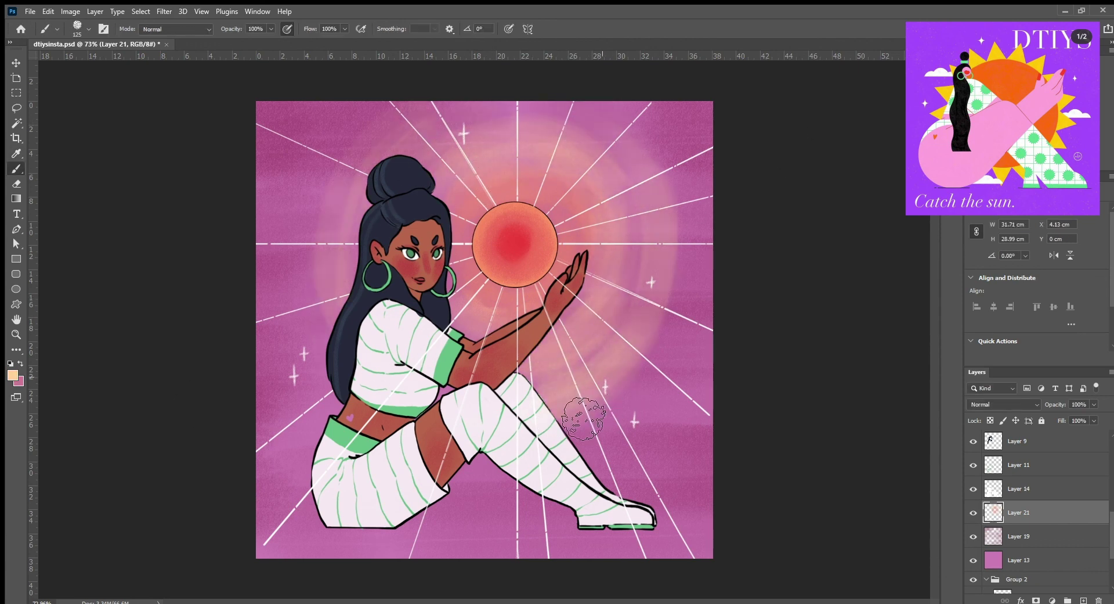
{"action": "left_click_drag", "start_coordinate": [354, 134], "coordinate": [304, 348]}
{"action": "left_click_drag", "start_coordinate": [348, 174], "coordinate": [633, 279]}
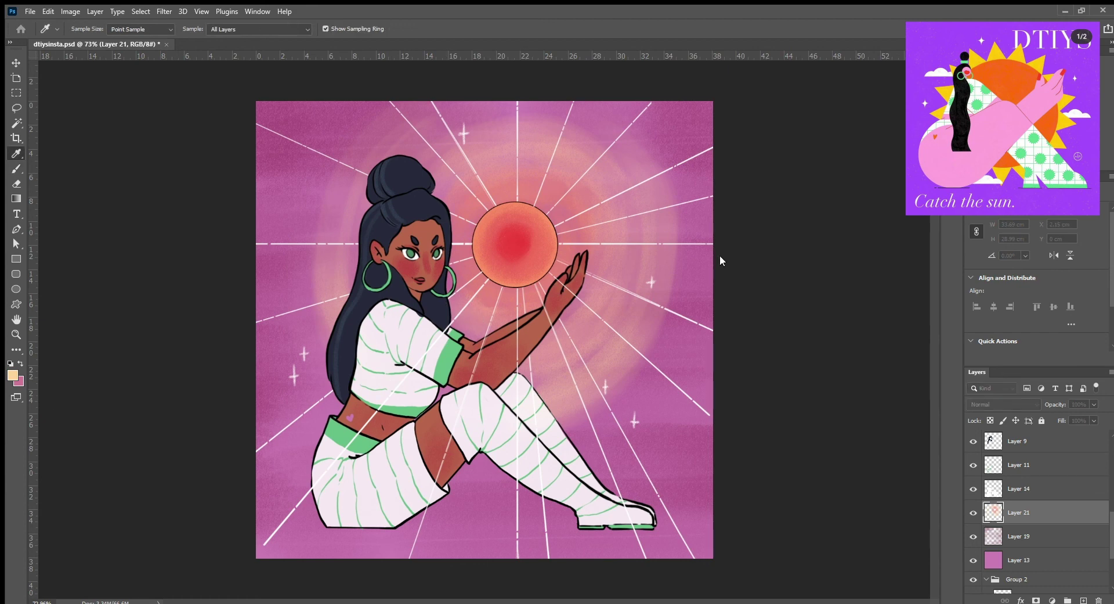
Extend the glow outward with more circular strokes in pale yellow and sampled orange, and set the glow layer's opacity to 70%.
{"action": "mouse_move", "coordinate": [719, 255]}
{"action": "left_mouse_down"}
{"action": "mouse_move", "coordinate": [689, 268]}
{"action": "mouse_move", "coordinate": [659, 398]}
{"action": "left_mouse_up"}
{"action": "left_click_drag", "start_coordinate": [336, 378], "coordinate": [316, 219]}
{"action": "left_click_drag", "start_coordinate": [290, 145], "coordinate": [308, 395]}
{"action": "left_click_drag", "start_coordinate": [609, 480], "coordinate": [671, 199]}
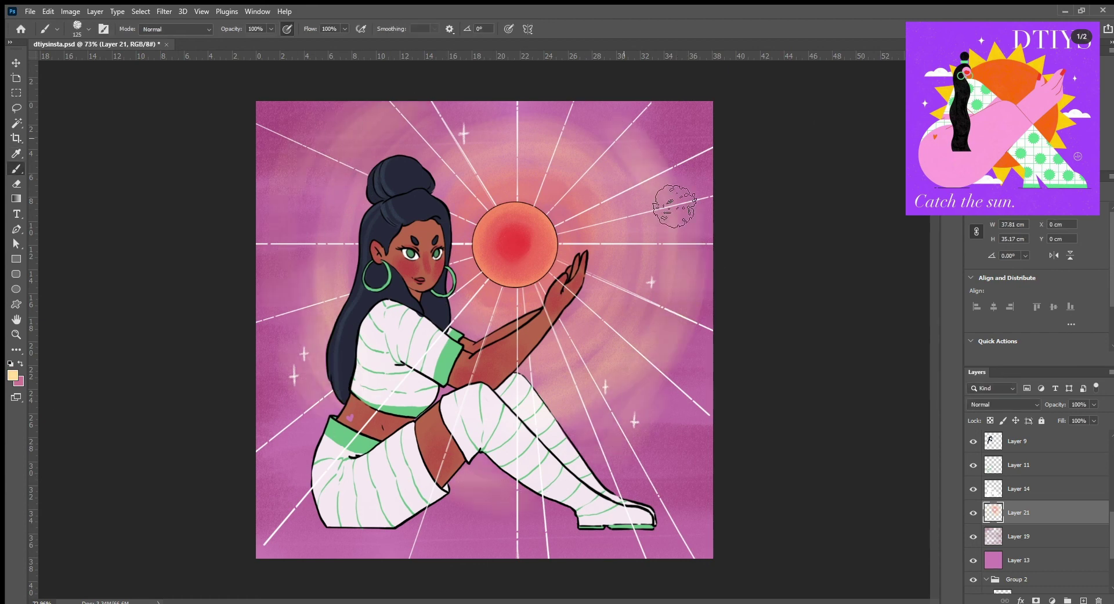
{"action": "left_click", "coordinate": [600, 219], "text": "alt"}
{"action": "left_click_drag", "start_coordinate": [642, 373], "coordinate": [673, 377]}
{"action": "left_click_drag", "start_coordinate": [352, 170], "coordinate": [279, 139]}
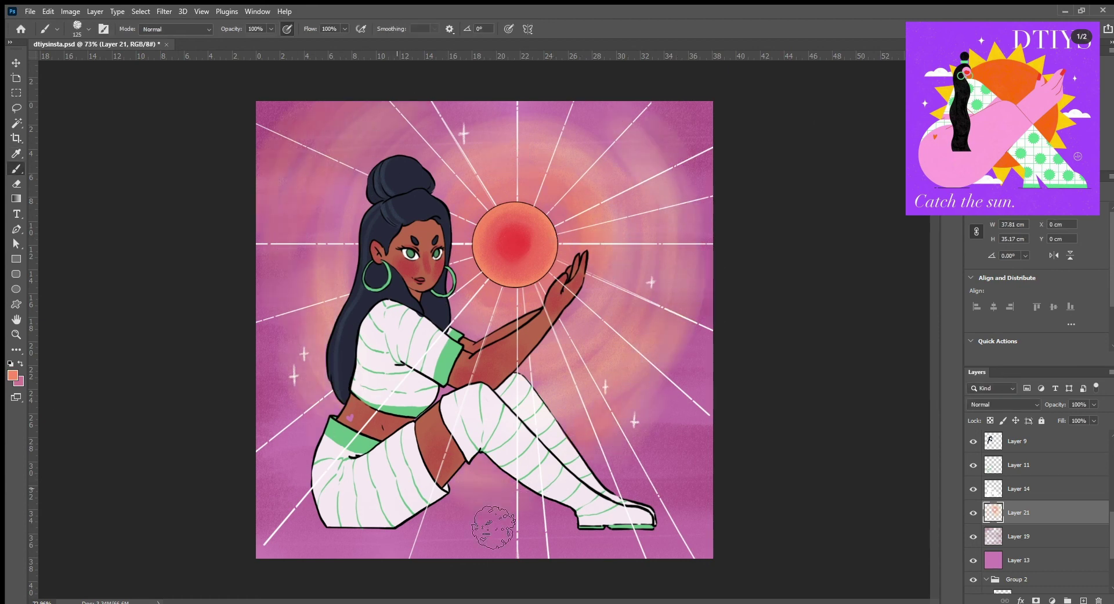
{"action": "scroll", "coordinate": [1033, 499], "scroll_direction": "up", "scroll_amount": 1}
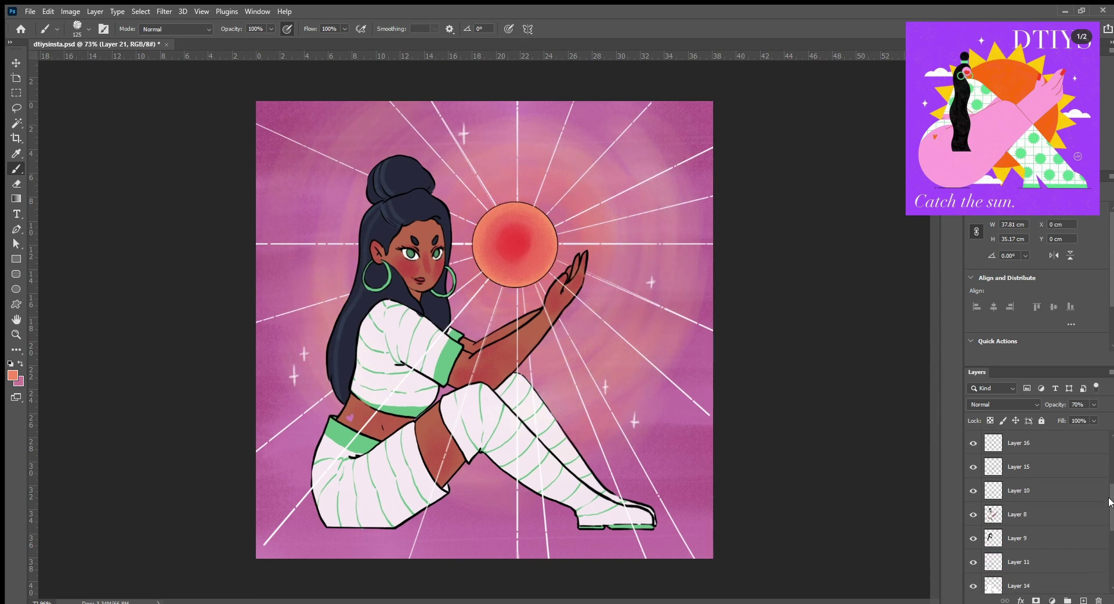
Add an orange-tinted layer above the white clothing layer and set its opacity to 0%.
{"action": "left_click", "coordinate": [1004, 499]}
{"action": "key", "text": "ctrl+j"}
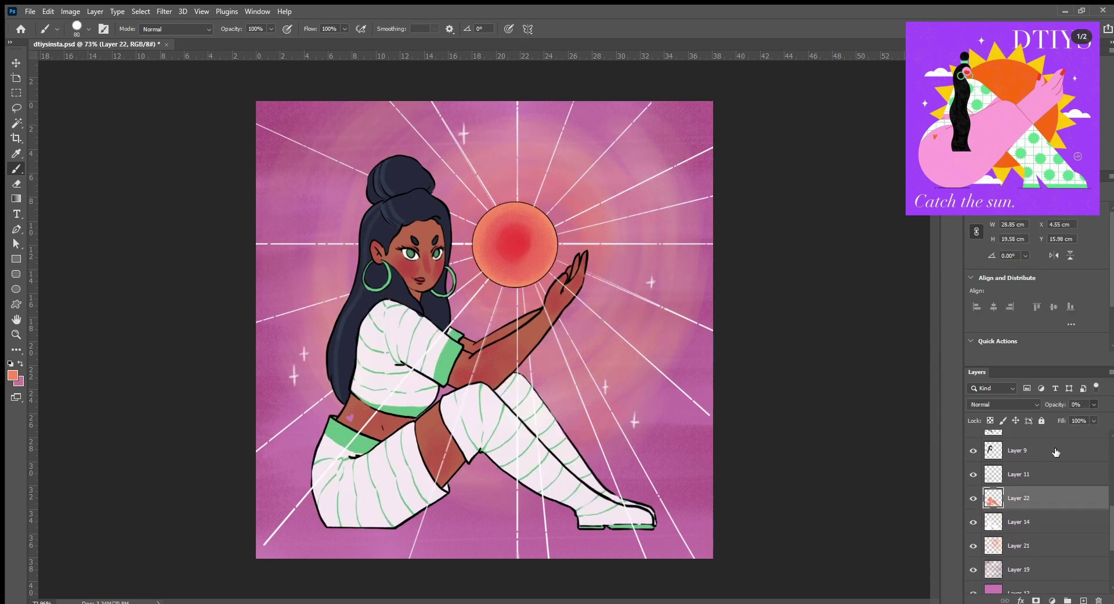
Select the artwork layers together and scale them up proportionally to a little over 110%, so the figure and sun fill the canvas.
{"action": "scroll", "coordinate": [1025, 494], "scroll_direction": "down", "scroll_amount": 3}
{"action": "left_click", "coordinate": [1021, 573], "text": "shift"}
{"action": "key", "text": "ctrl+t"}
{"action": "left_click_drag", "start_coordinate": [750, 544], "coordinate": [792, 580]}
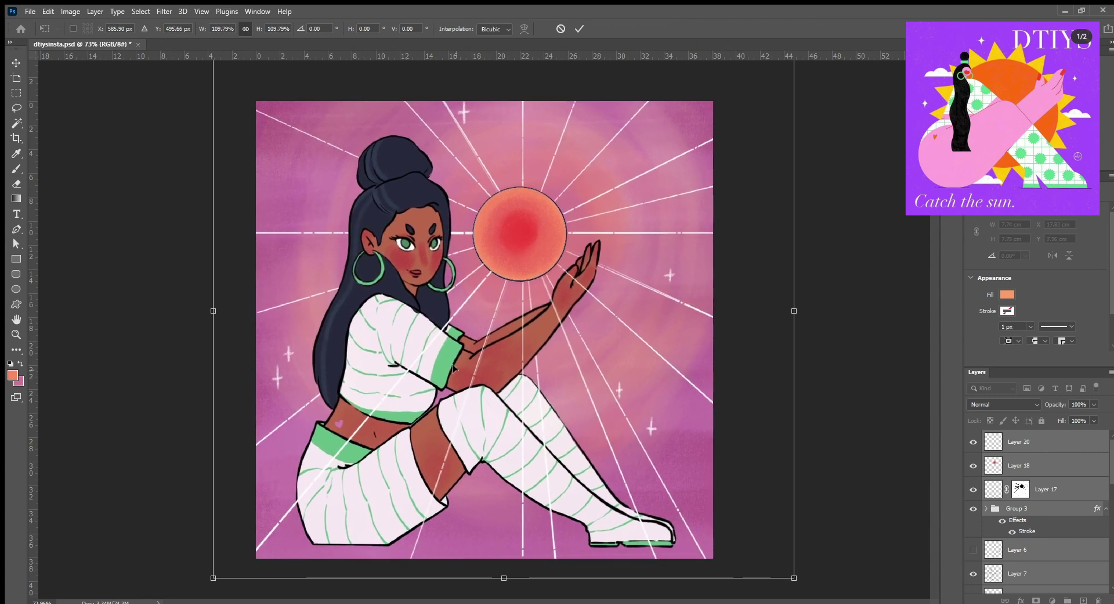
{"action": "left_click_drag", "start_coordinate": [794, 310], "coordinate": [801, 310]}
{"action": "left_click_drag", "start_coordinate": [233, 233], "coordinate": [229, 226]}
{"action": "key", "text": "Return"}
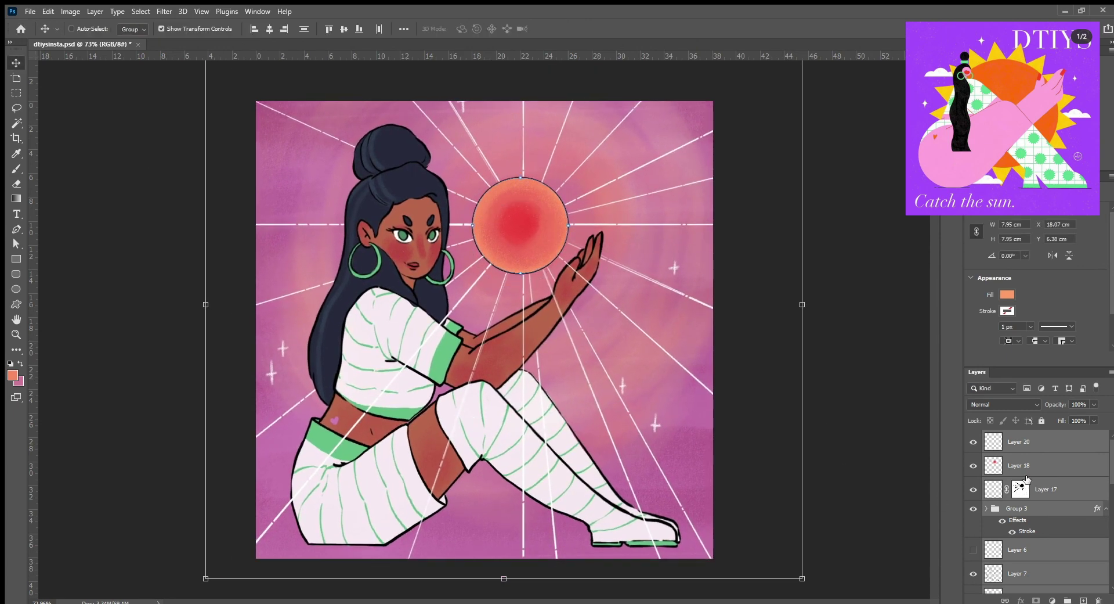
Add an empty layer on top, and erase the cut-off sparkle at the canvas's upper edge from the sparkle layer.
{"action": "left_click", "coordinate": [1083, 599]}
{"action": "left_click", "coordinate": [994, 464]}
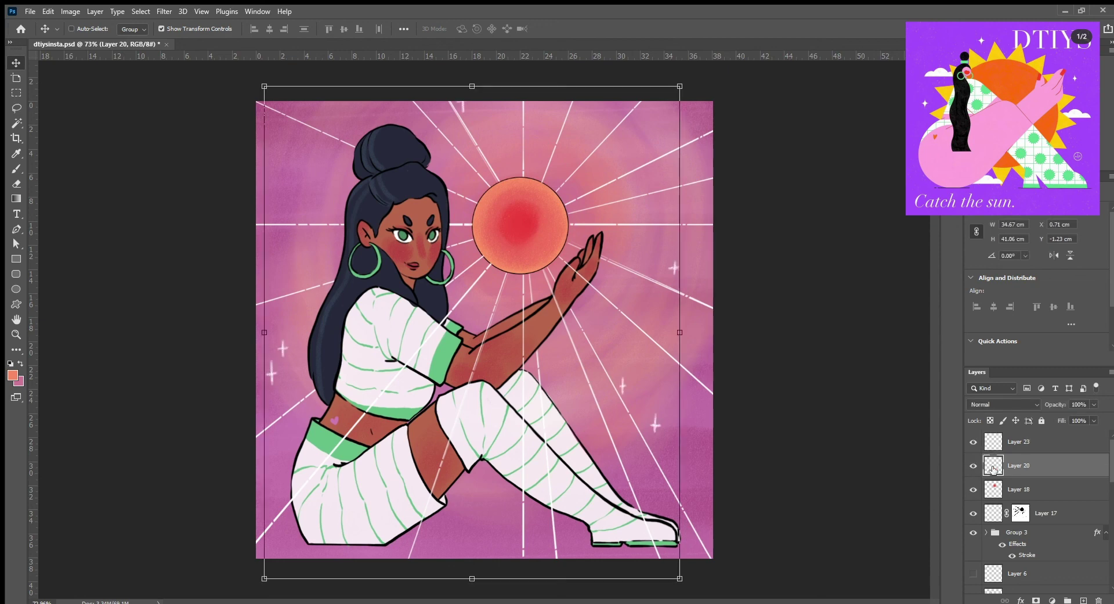
{"action": "key", "text": "e"}
Create a new topmost layer and add small white highlights to the woman's eyes and lips, using the sampled eye white.
{"action": "key", "text": "ctrl+shift+alt+n"}
{"action": "key", "text": "b"}
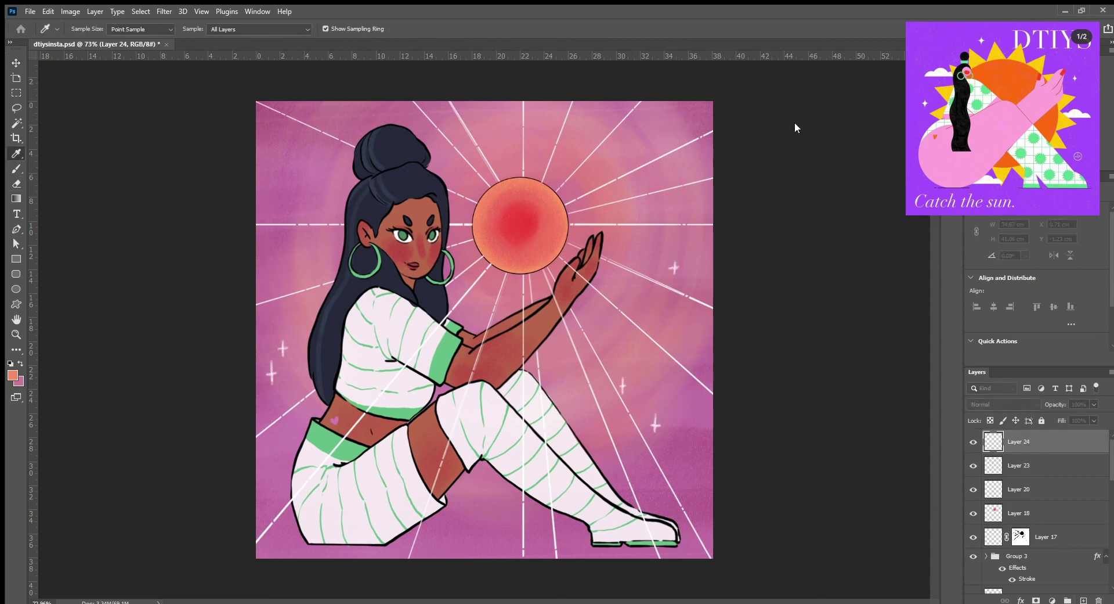
{"action": "left_click", "coordinate": [402, 237], "text": "alt"}
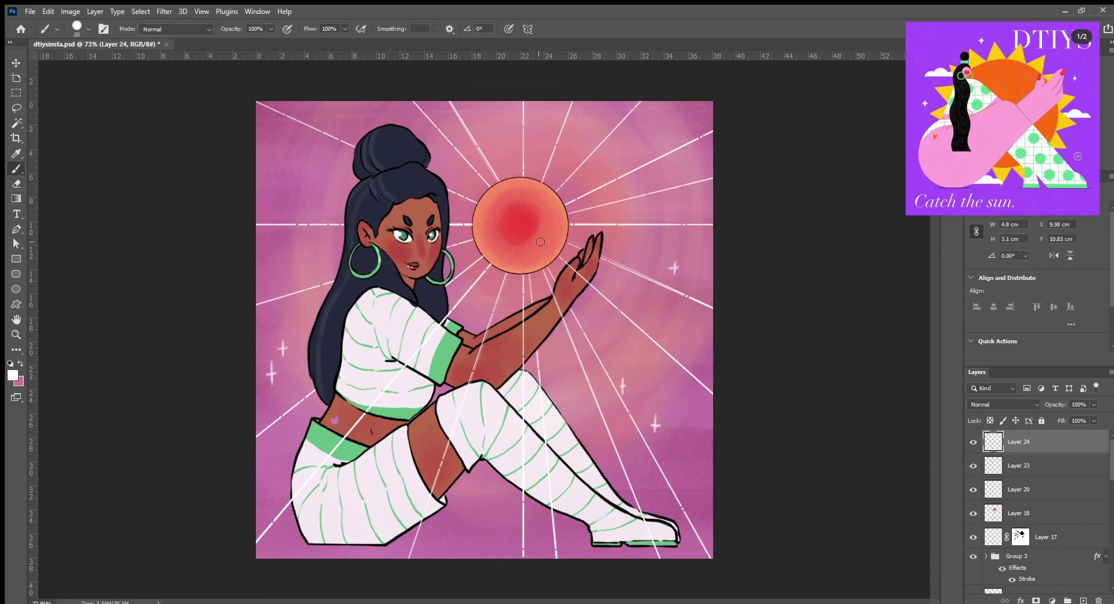